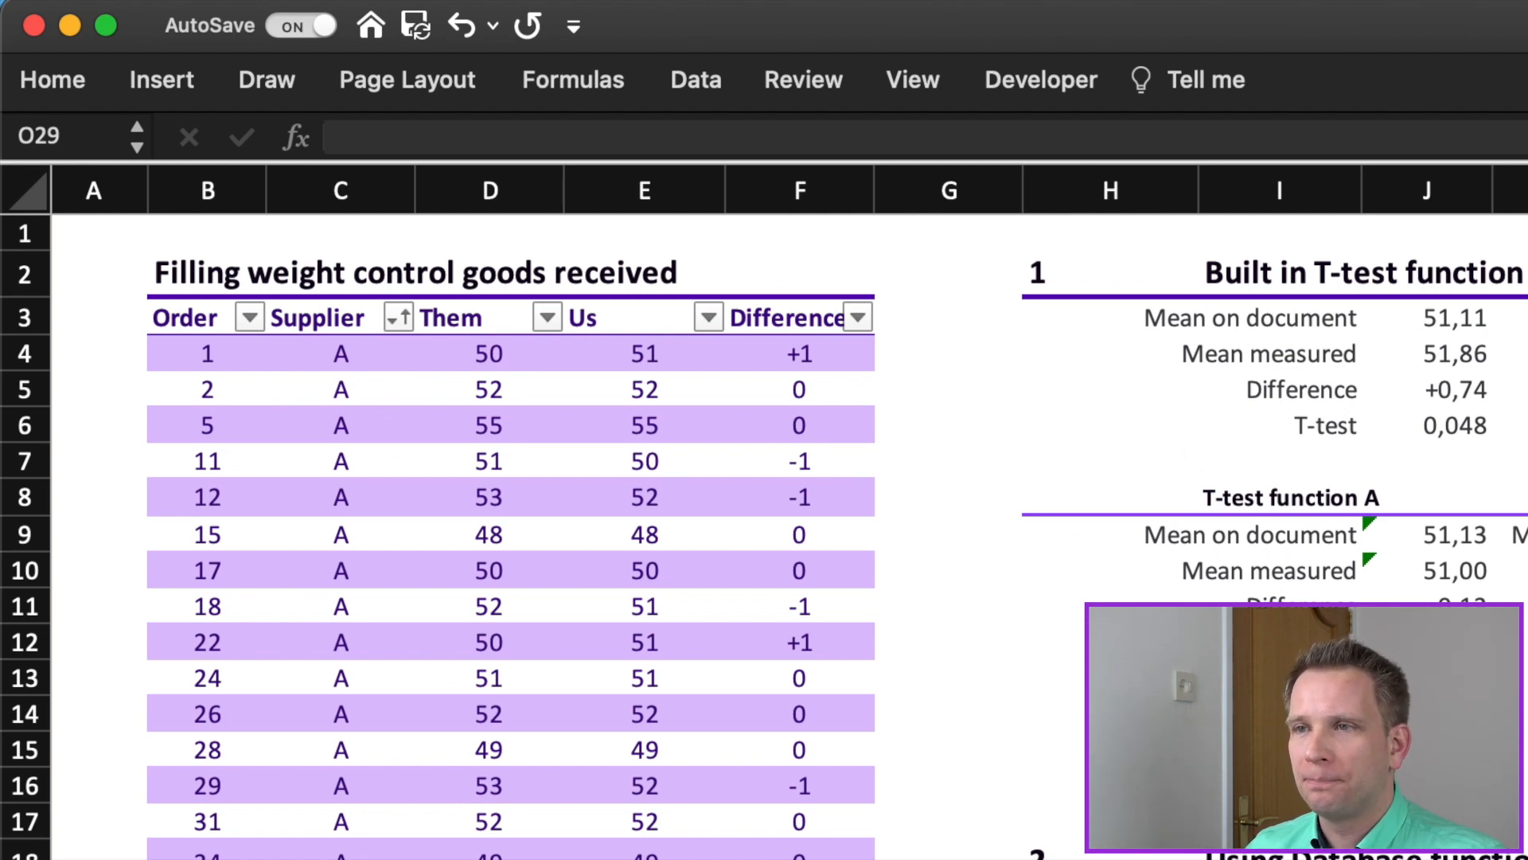
Step: Examine the overall T.TEST formula in J6 comparing the Us and Them columns of tWeightControl
click(1441, 425)
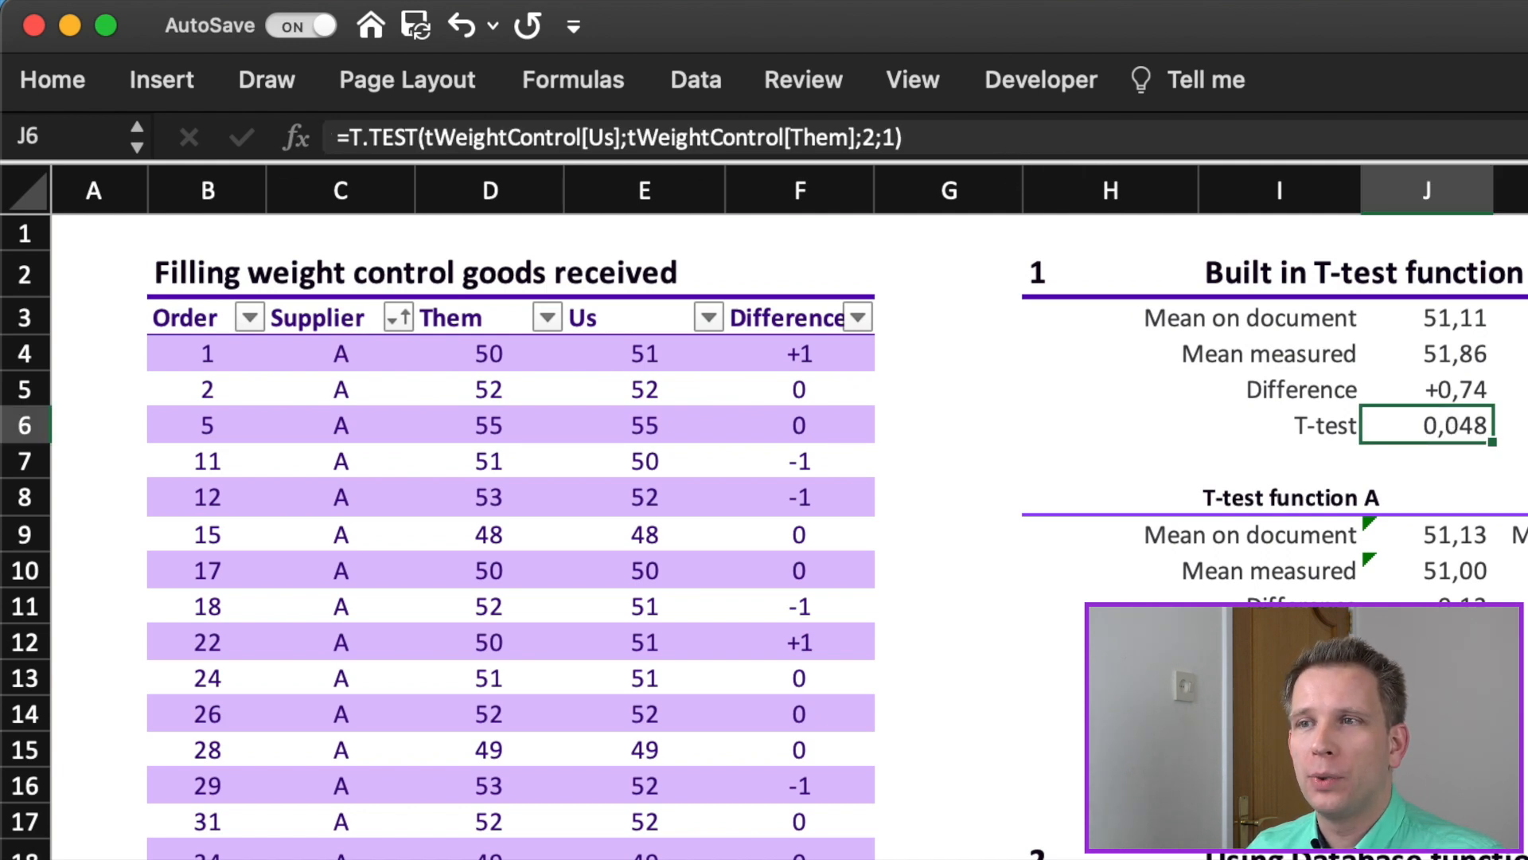
key(F2)
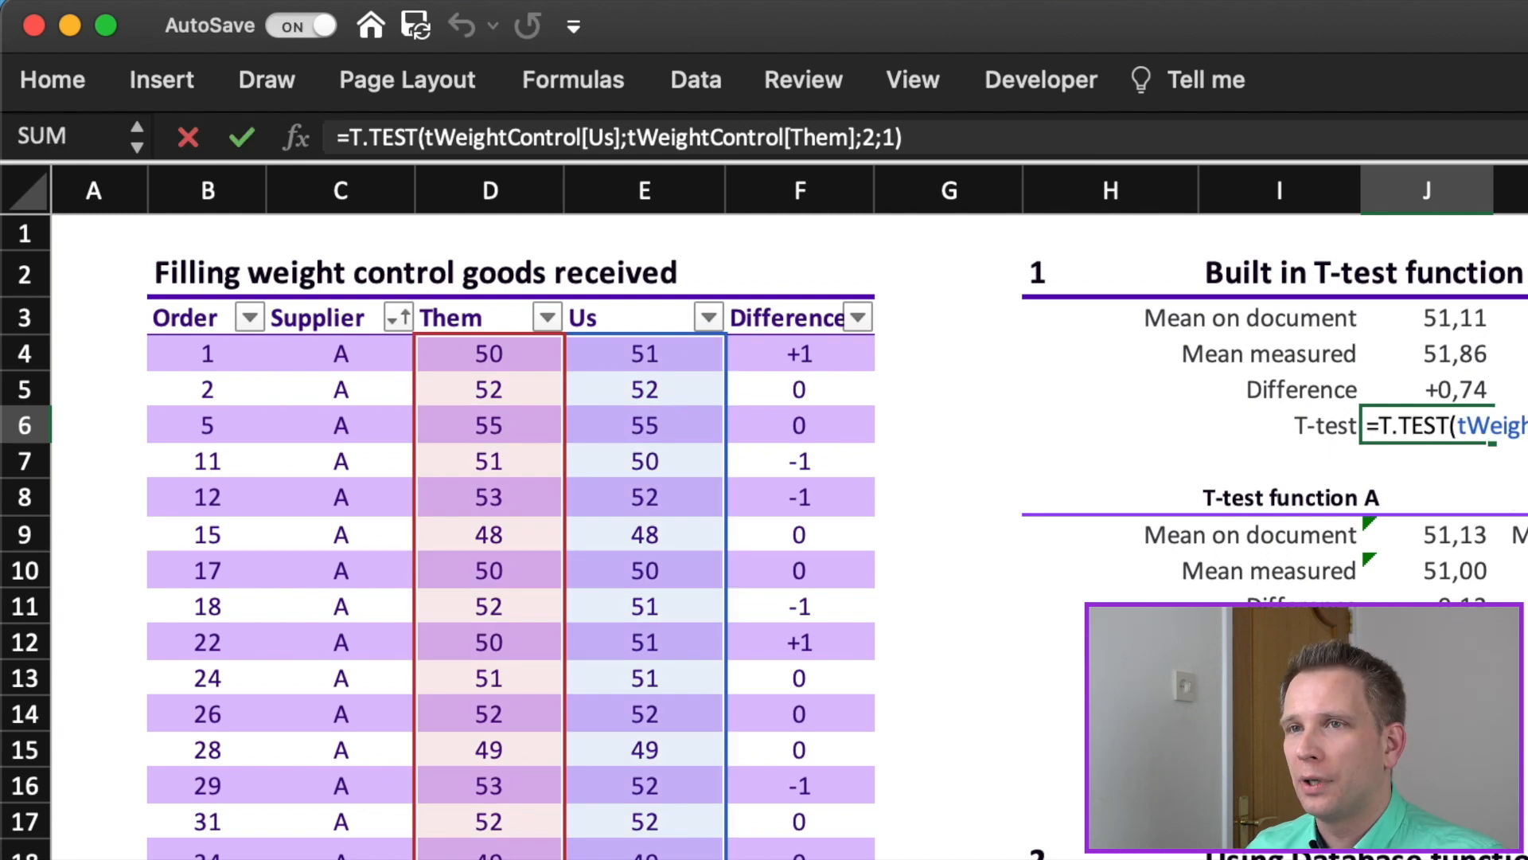
key(Left)
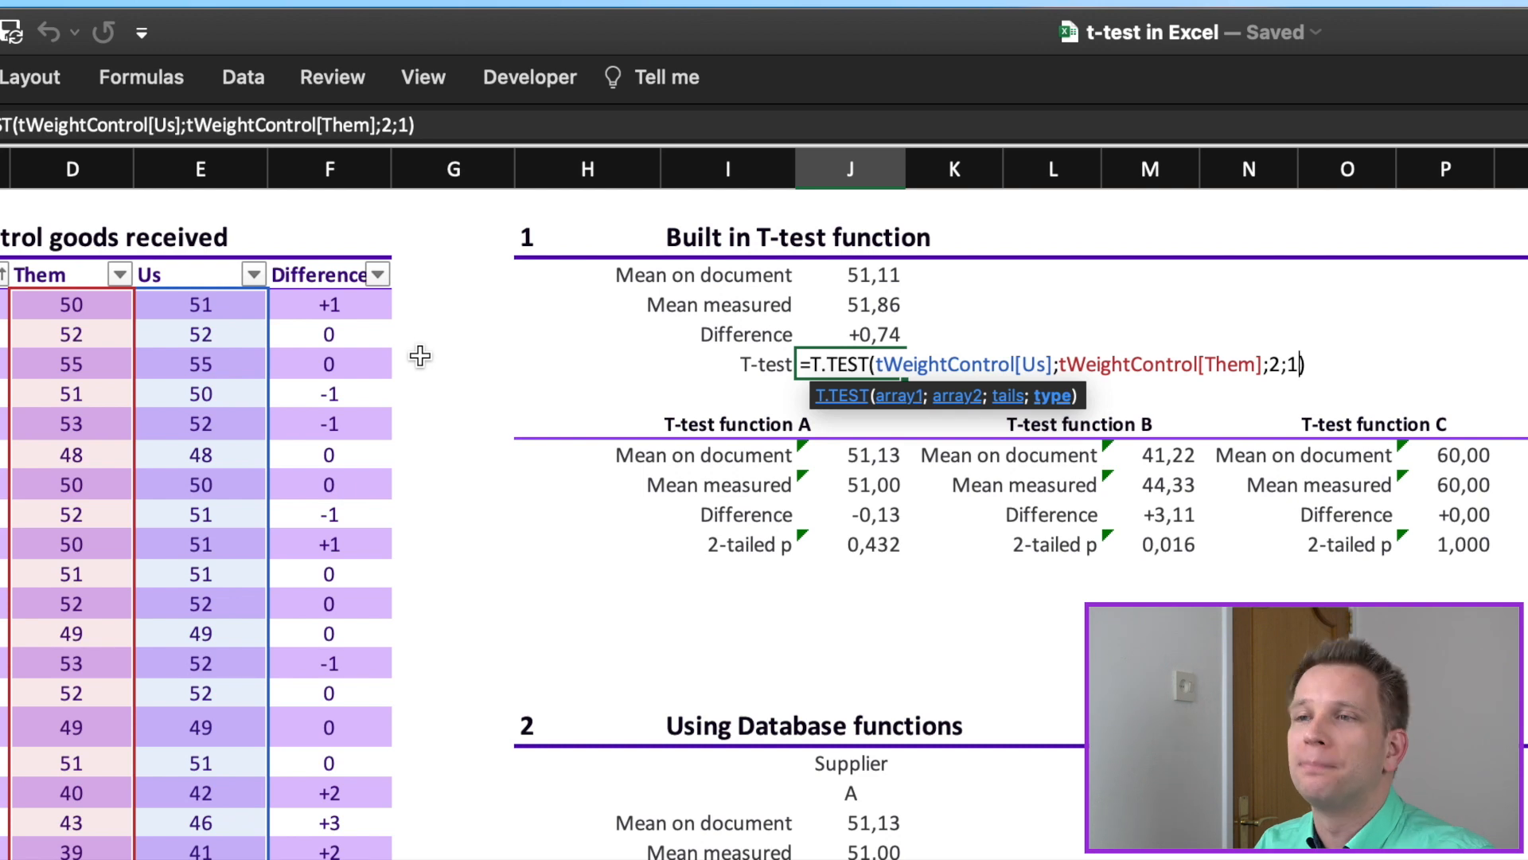
key(Return)
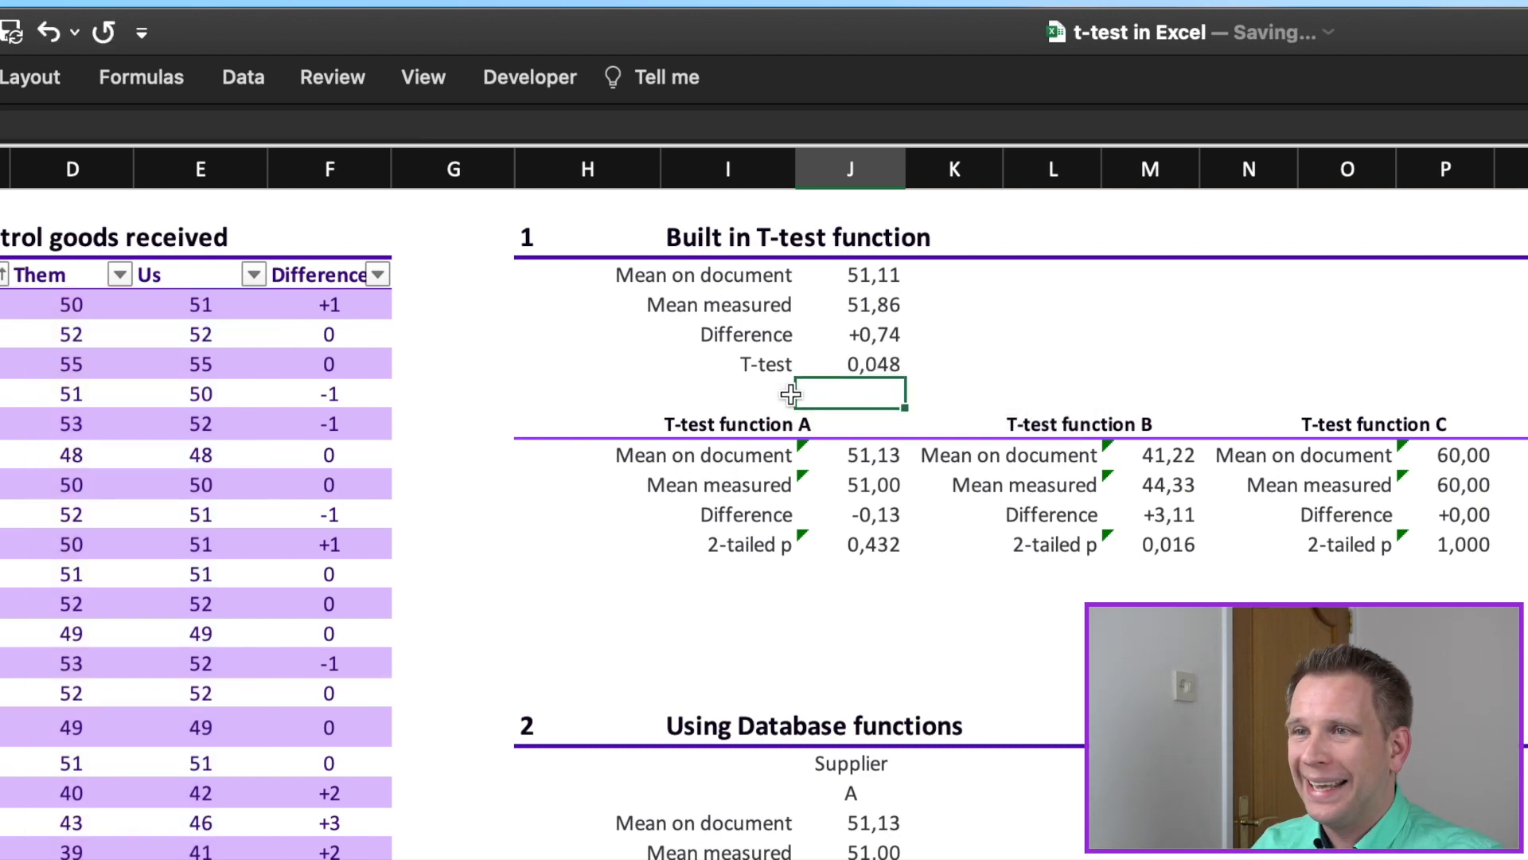
drag(848, 376, 850, 347)
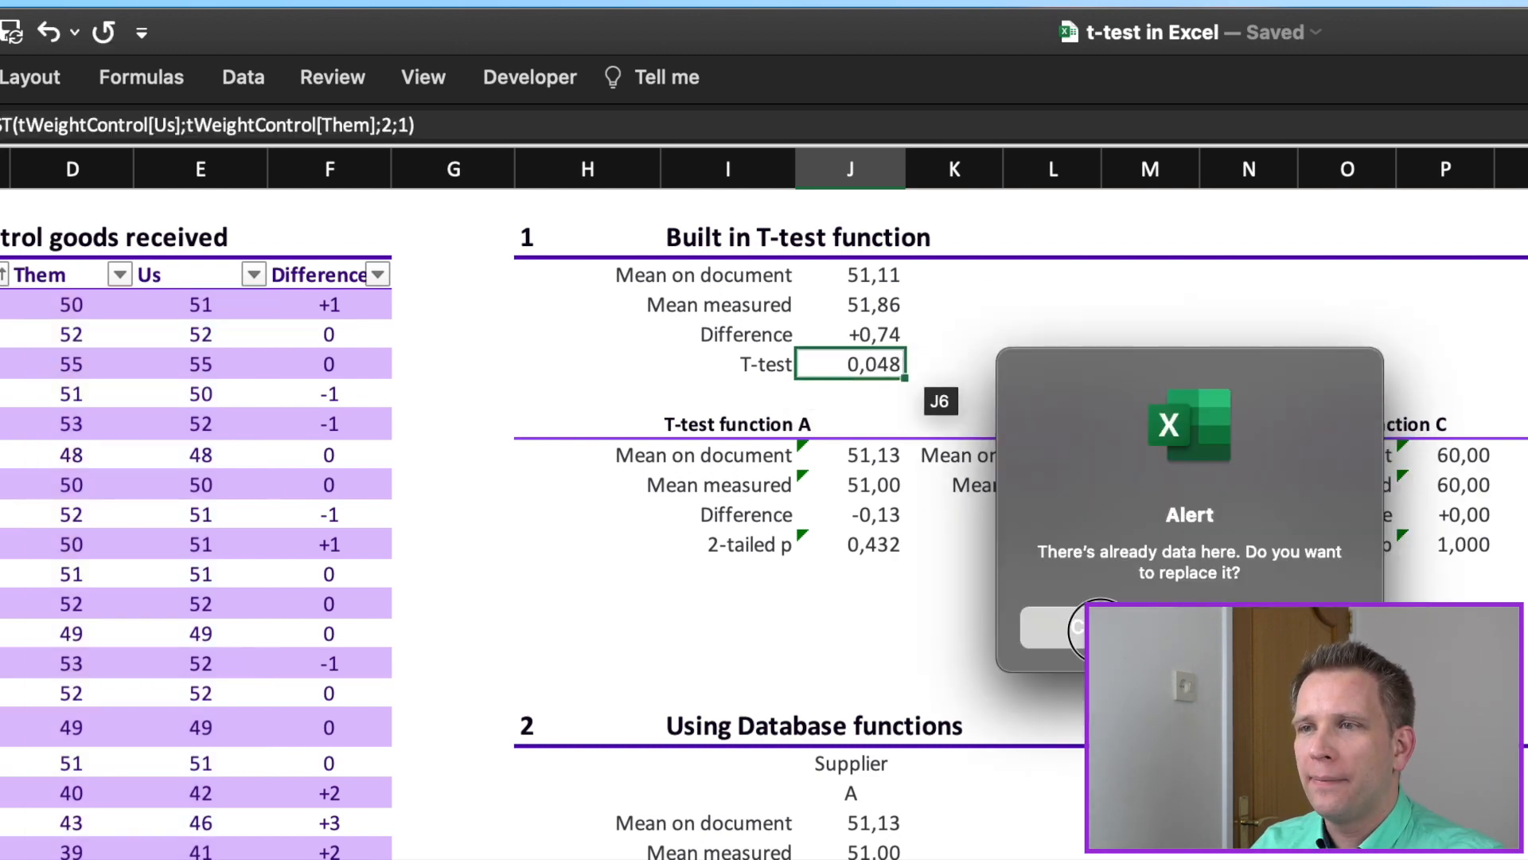
click(1066, 626)
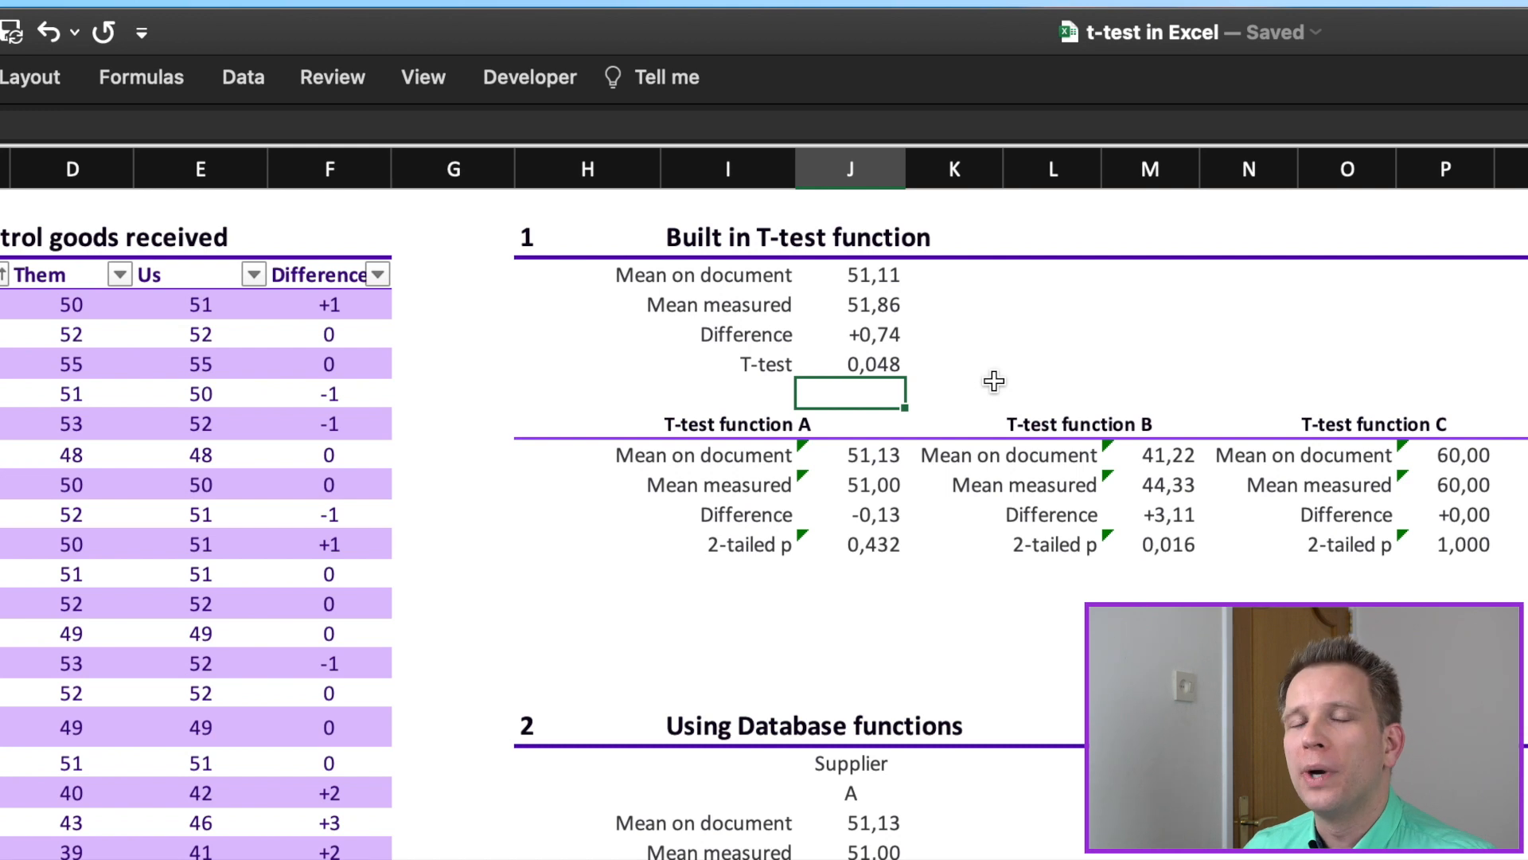
Step: Inspect the formulas for Mean on document, Mean measured and Difference in the Built in T-test function section
click(870, 275)
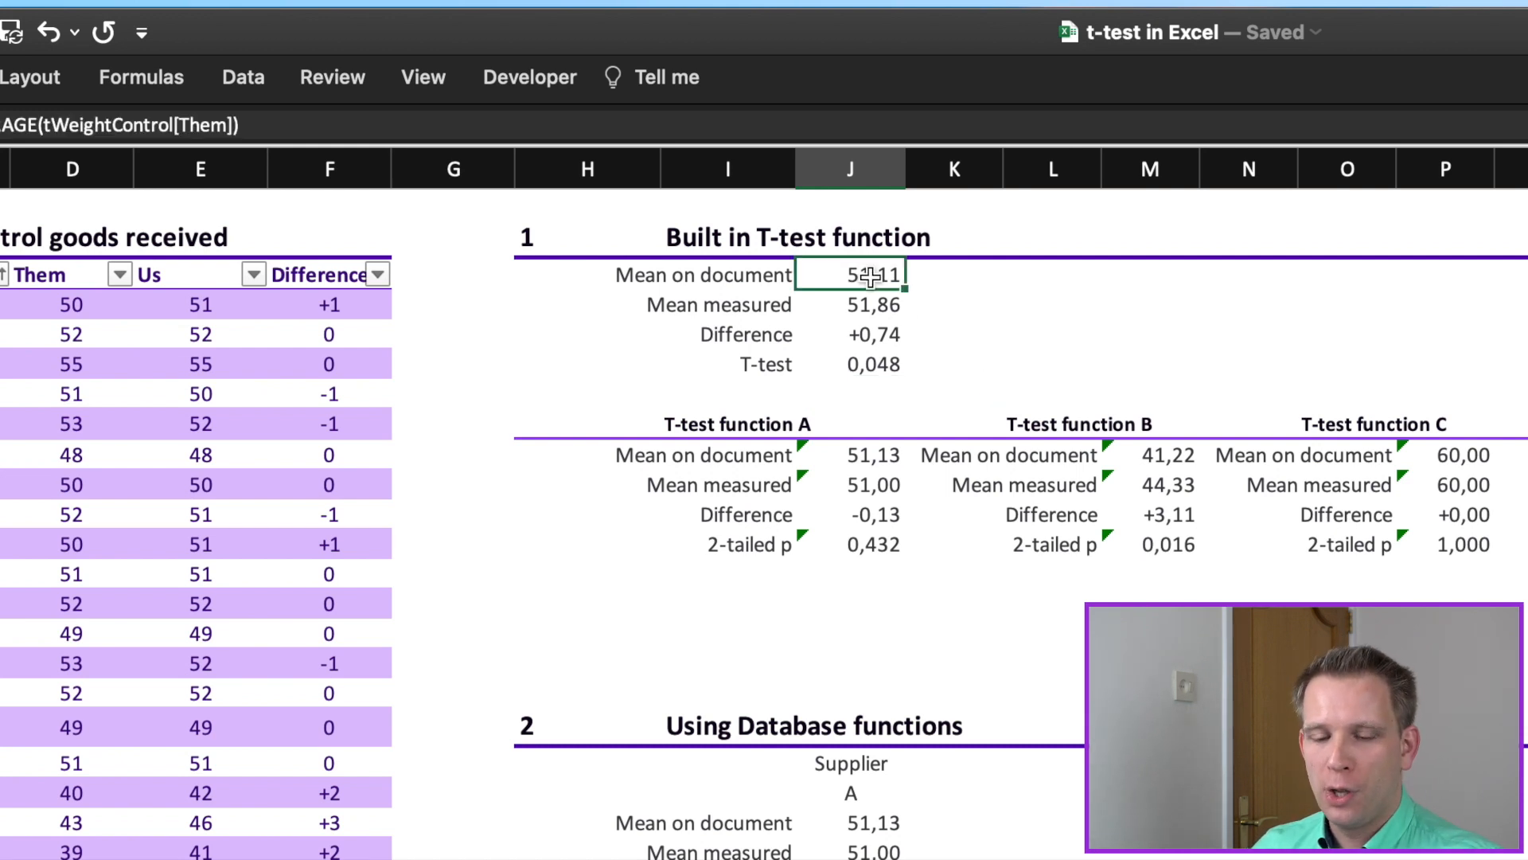
double_click(870, 275)
key(Escape)
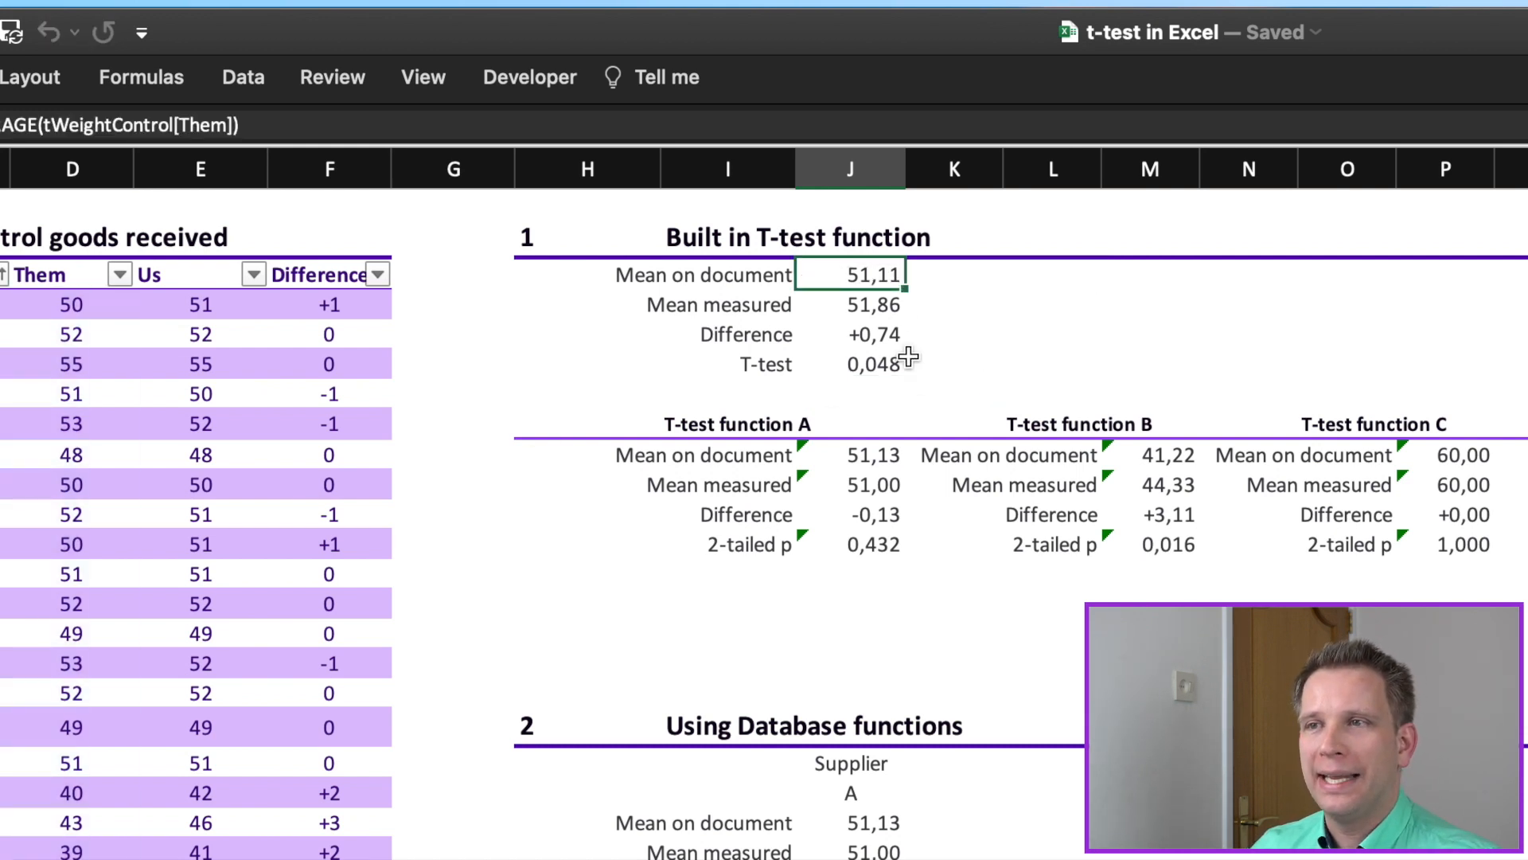
double_click(868, 306)
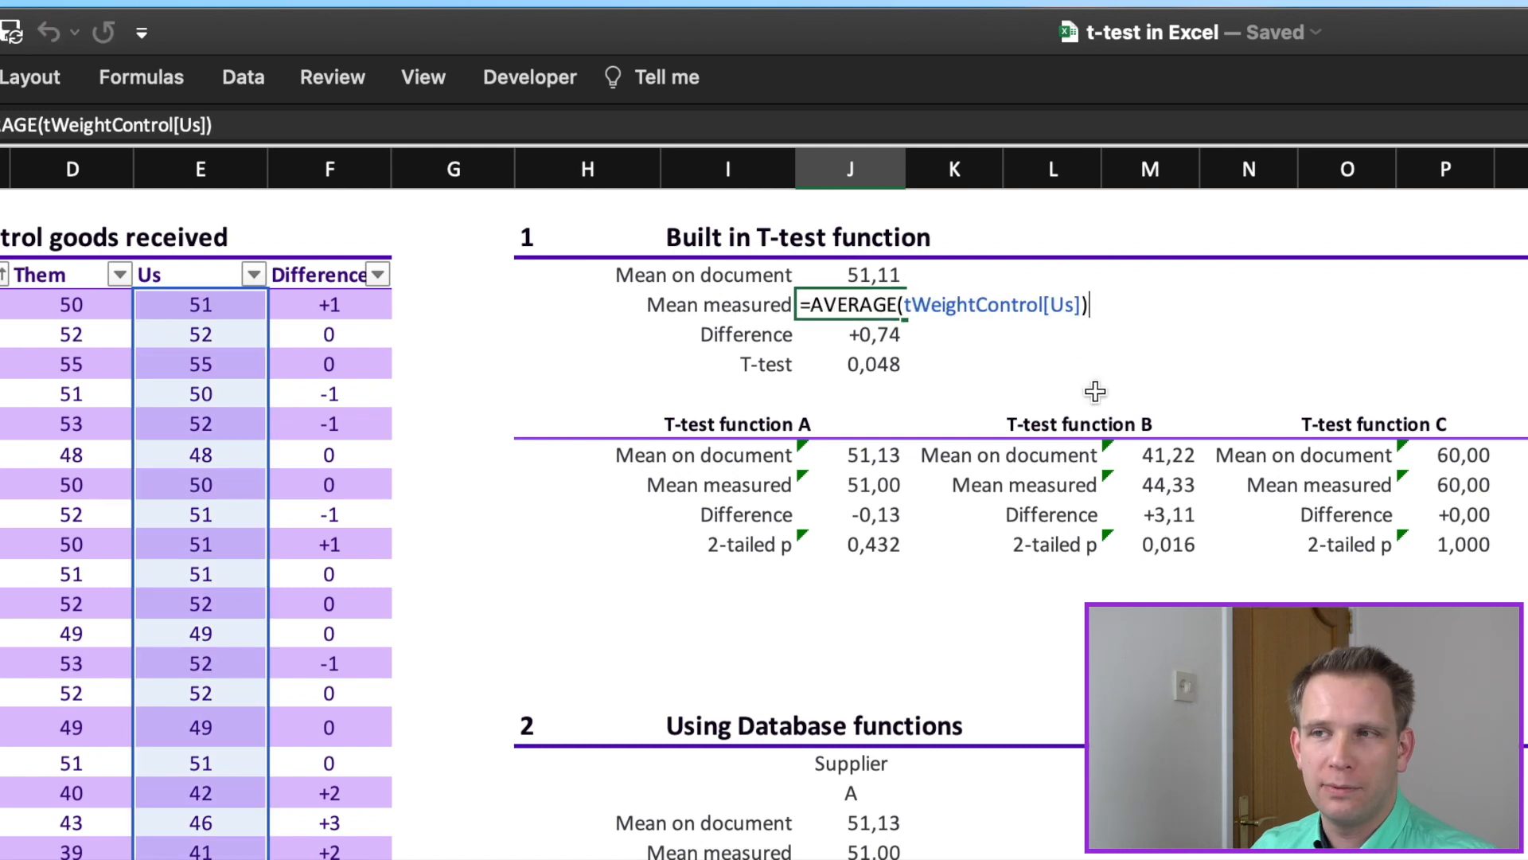
key(Escape)
click(875, 331)
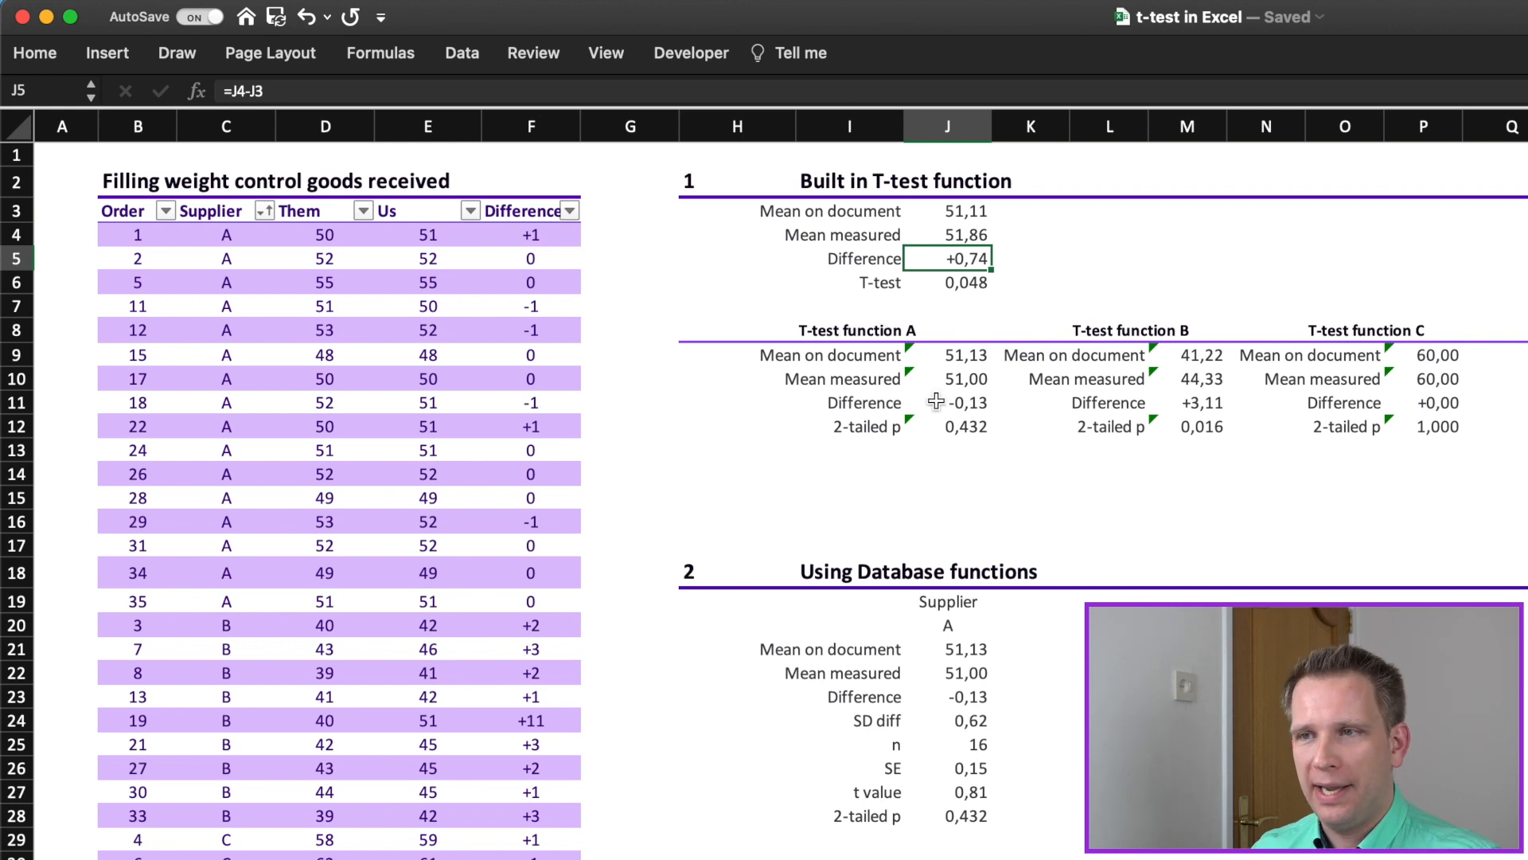
Step: Examine the Difference and T.TEST p-value cells for suppliers A, B and C alongside the overall T-test results
click(961, 408)
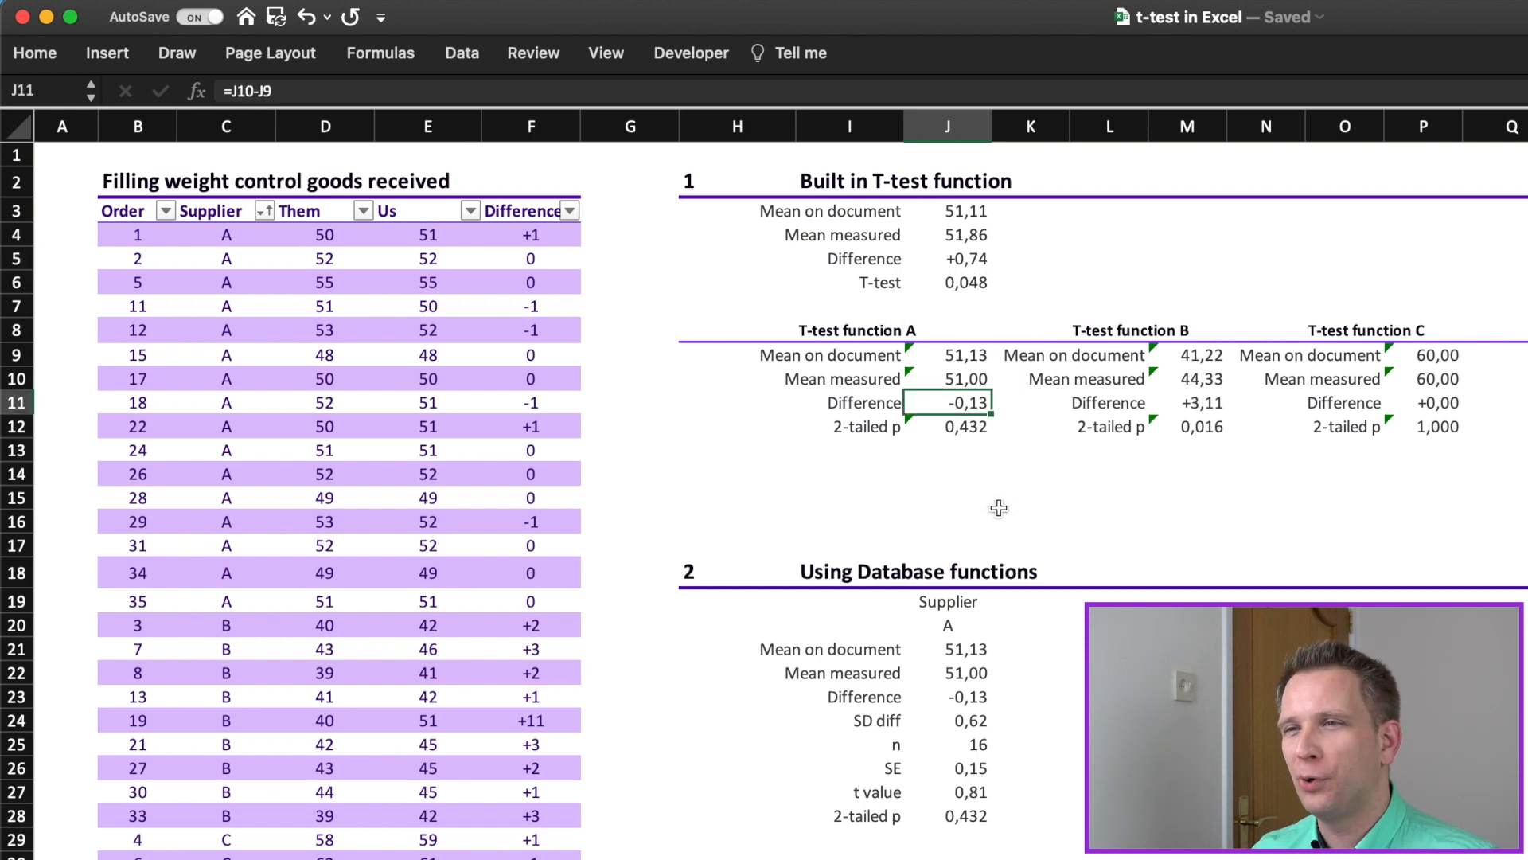
click(965, 431)
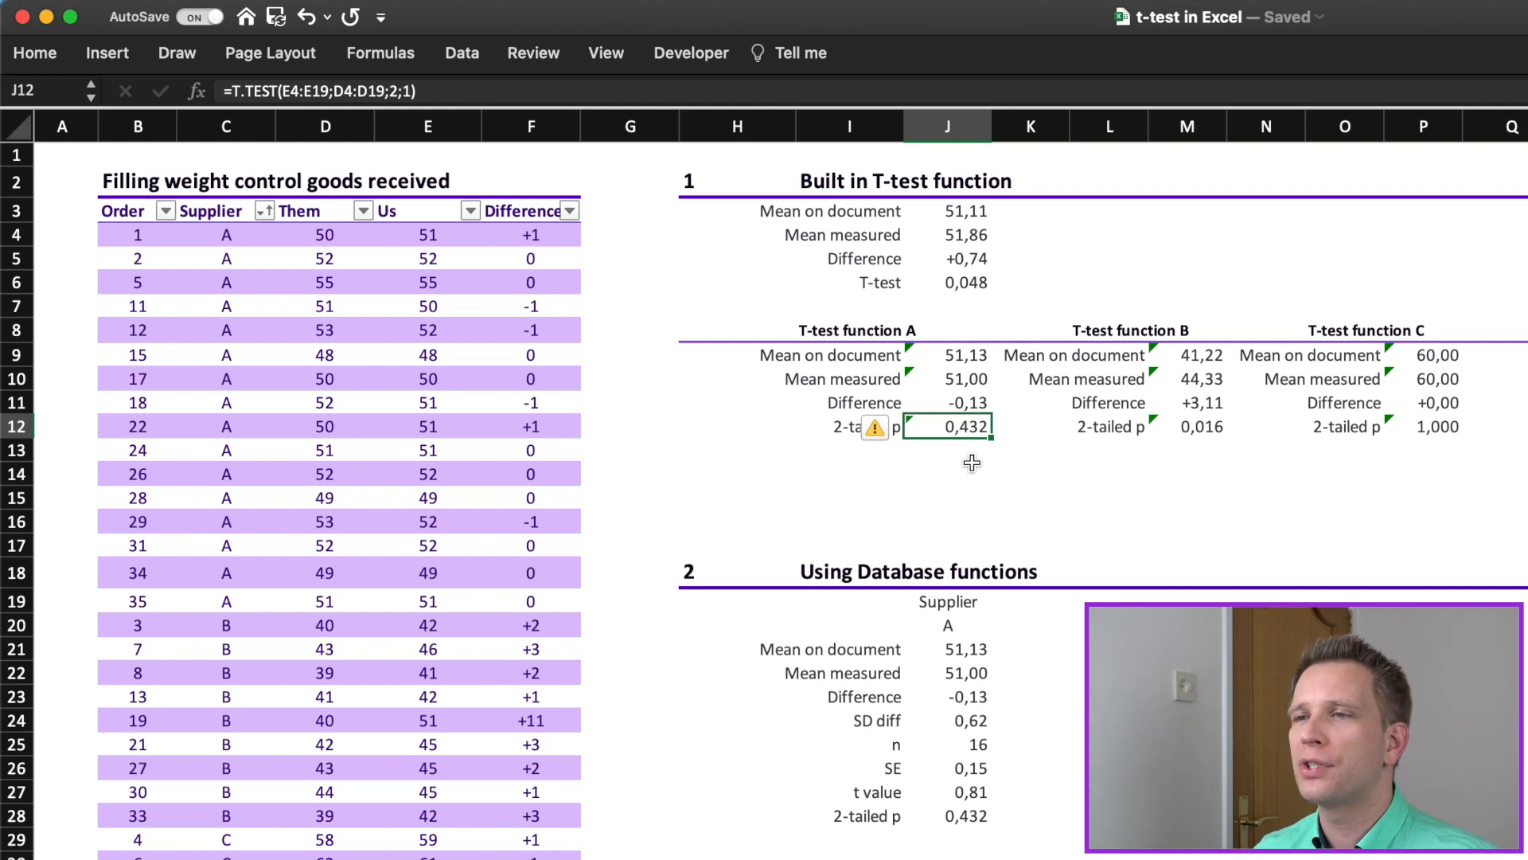
click(1203, 428)
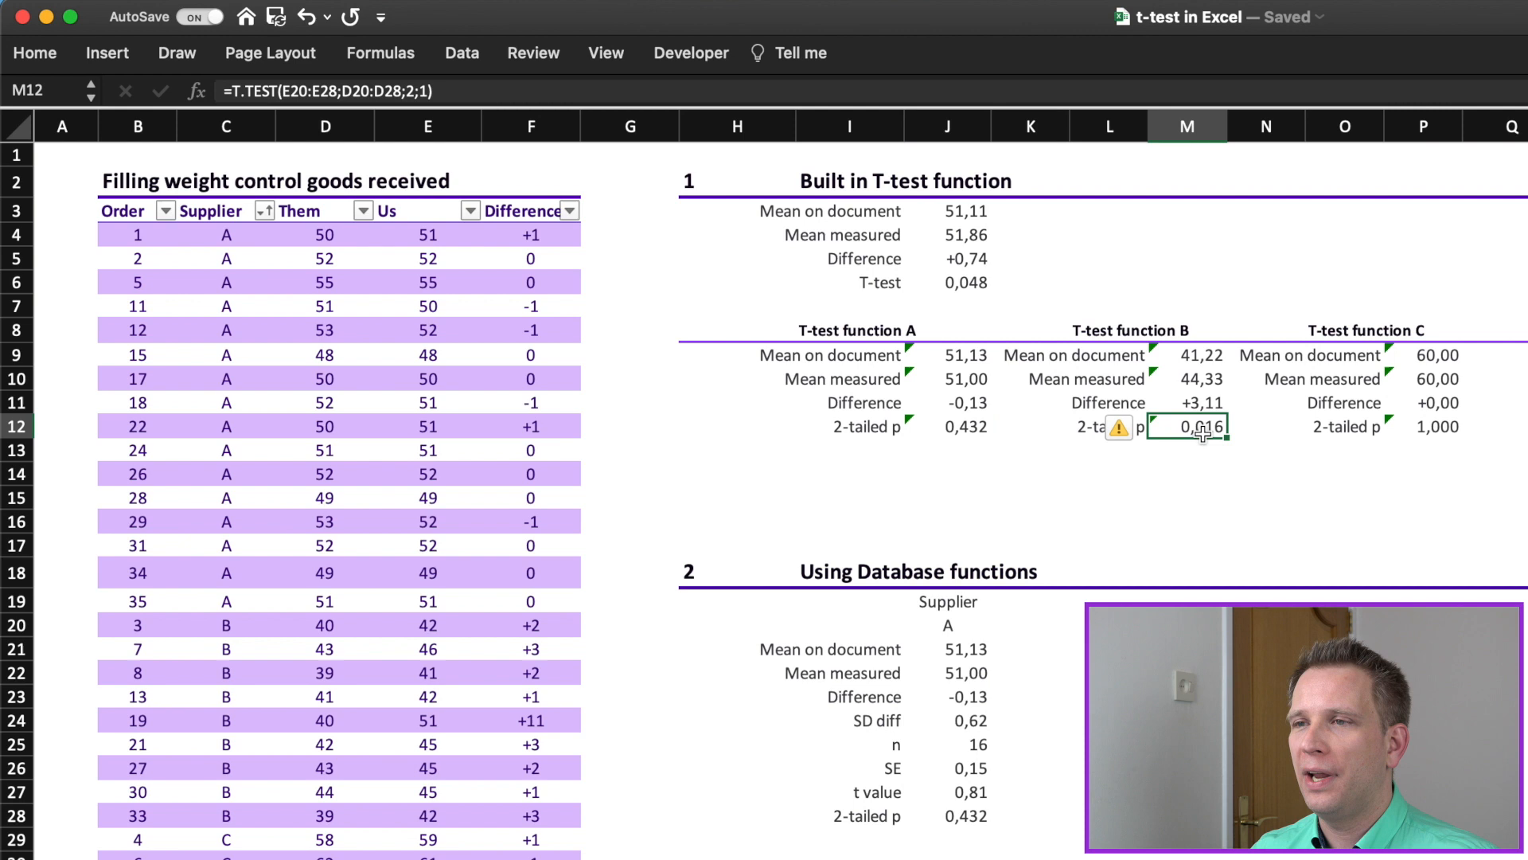
drag(1199, 405, 1126, 404)
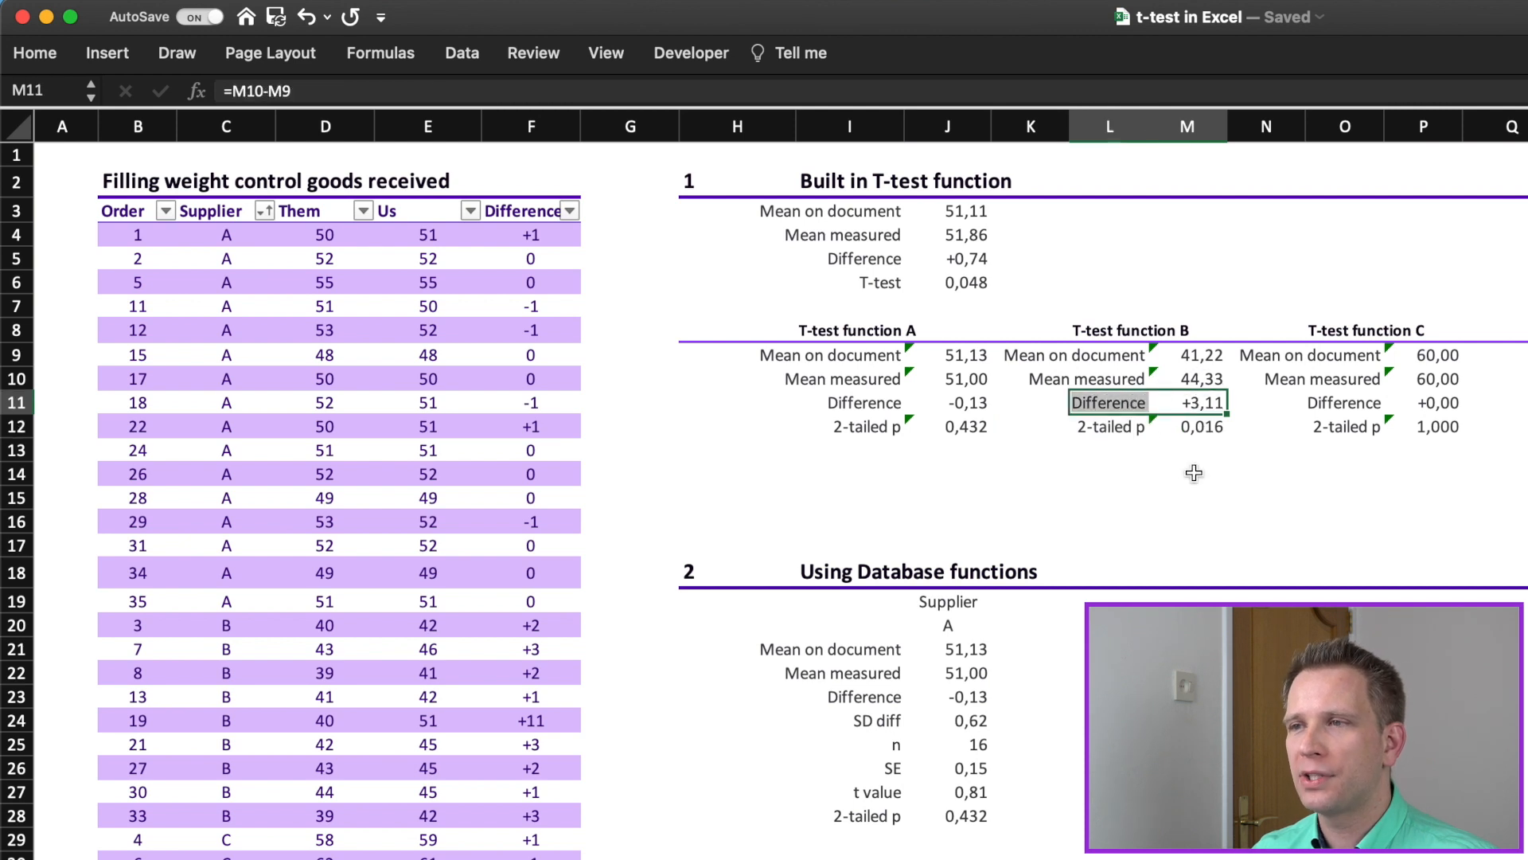
click(1458, 429)
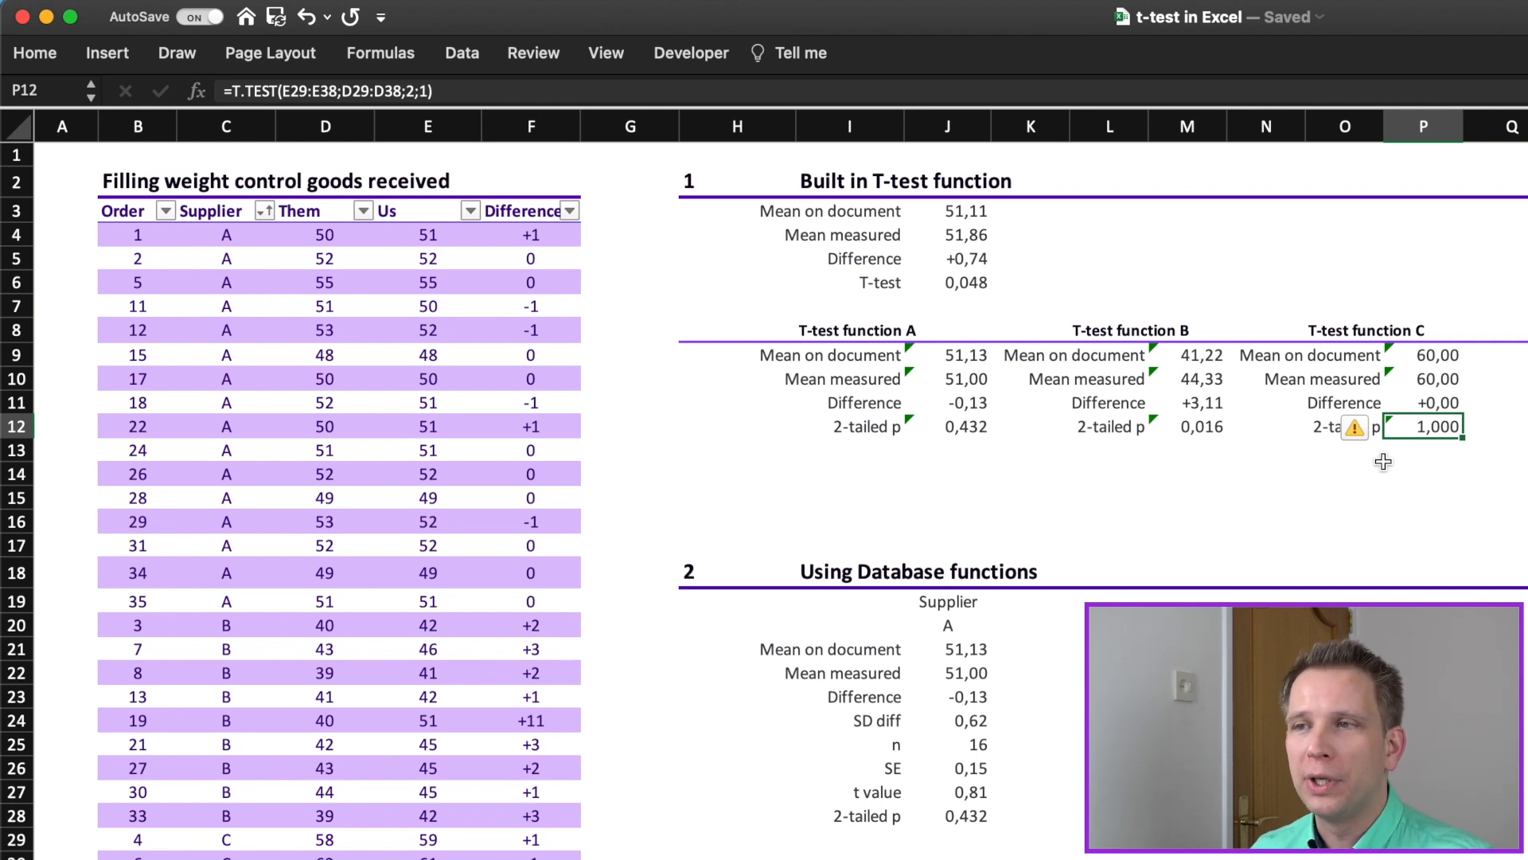
drag(983, 285, 909, 181)
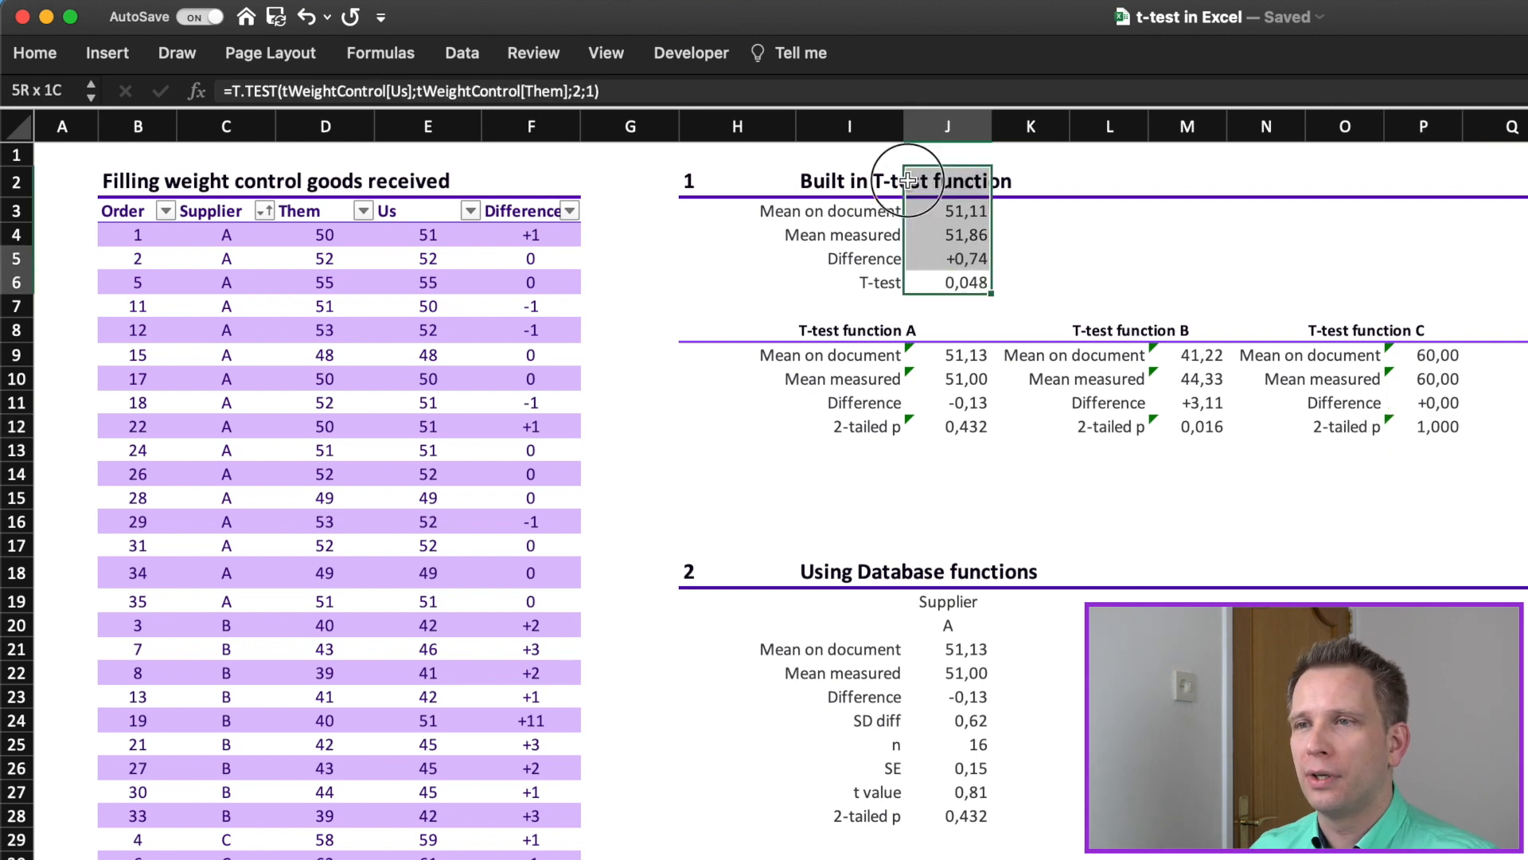
click(985, 476)
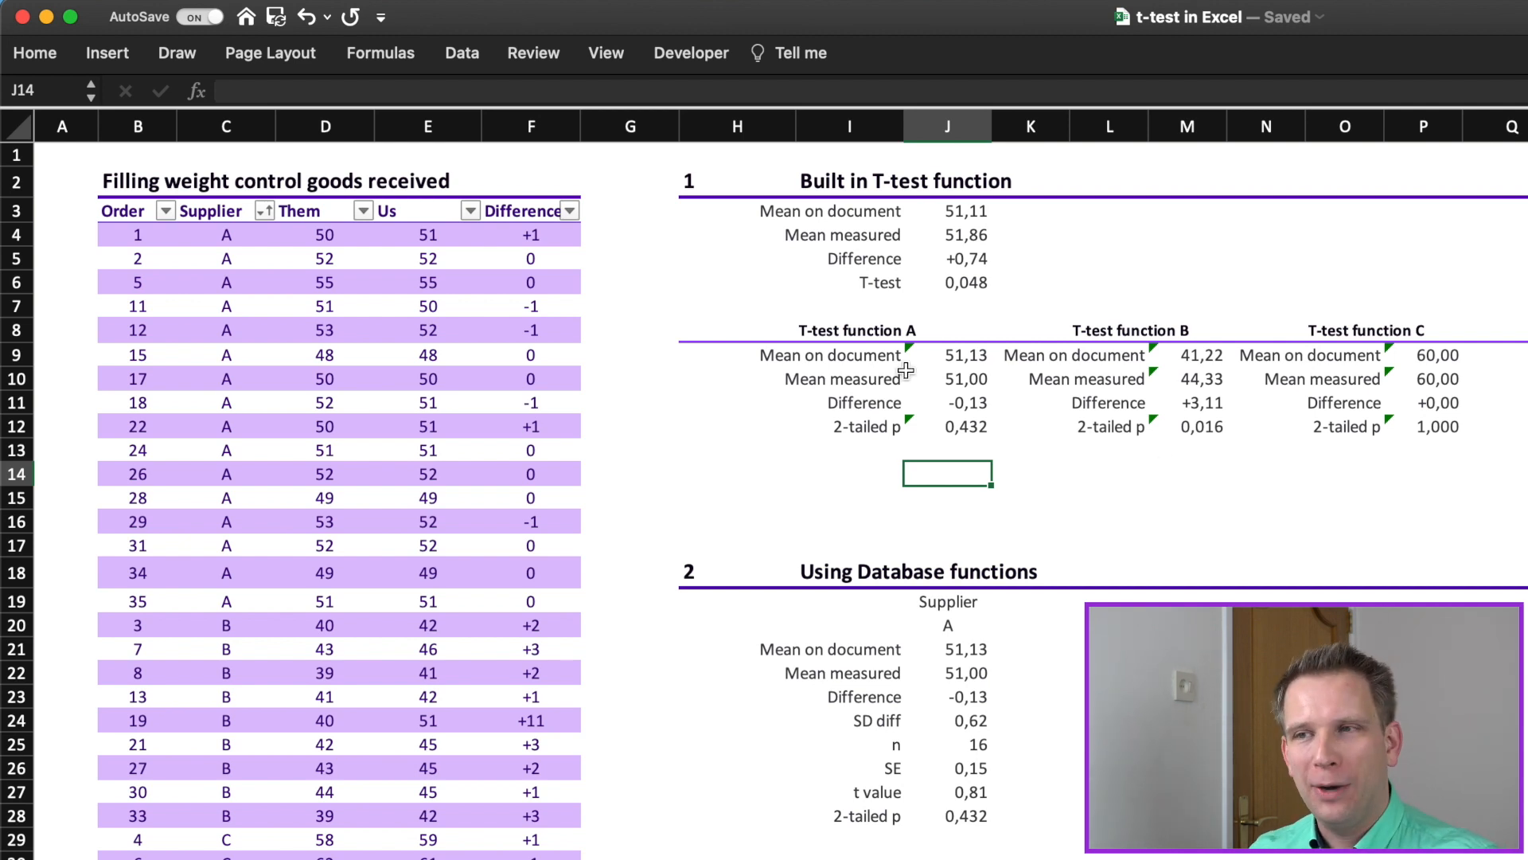
click(968, 426)
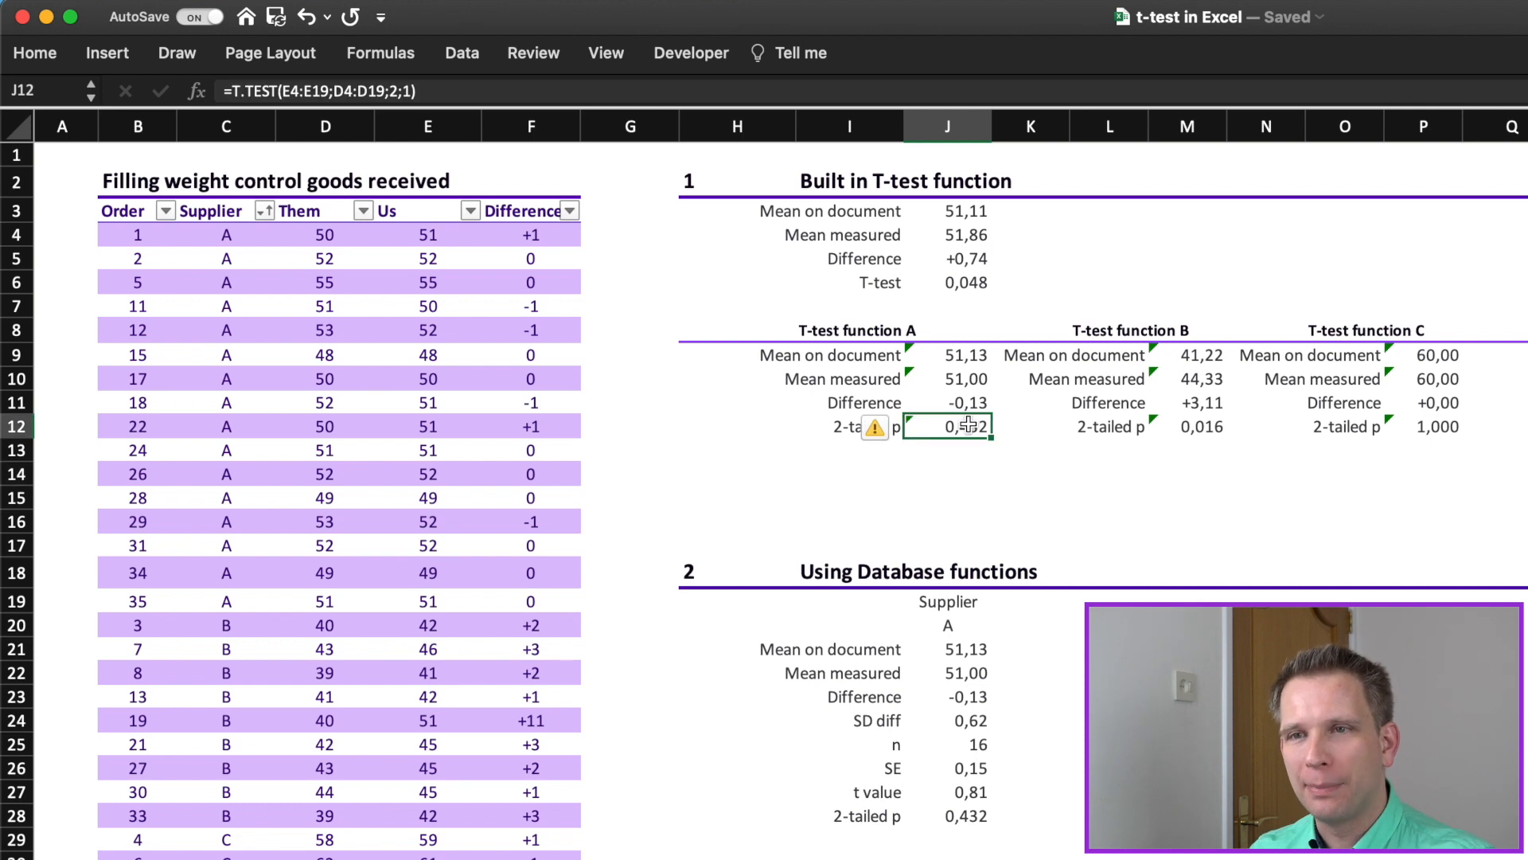
double_click(969, 426)
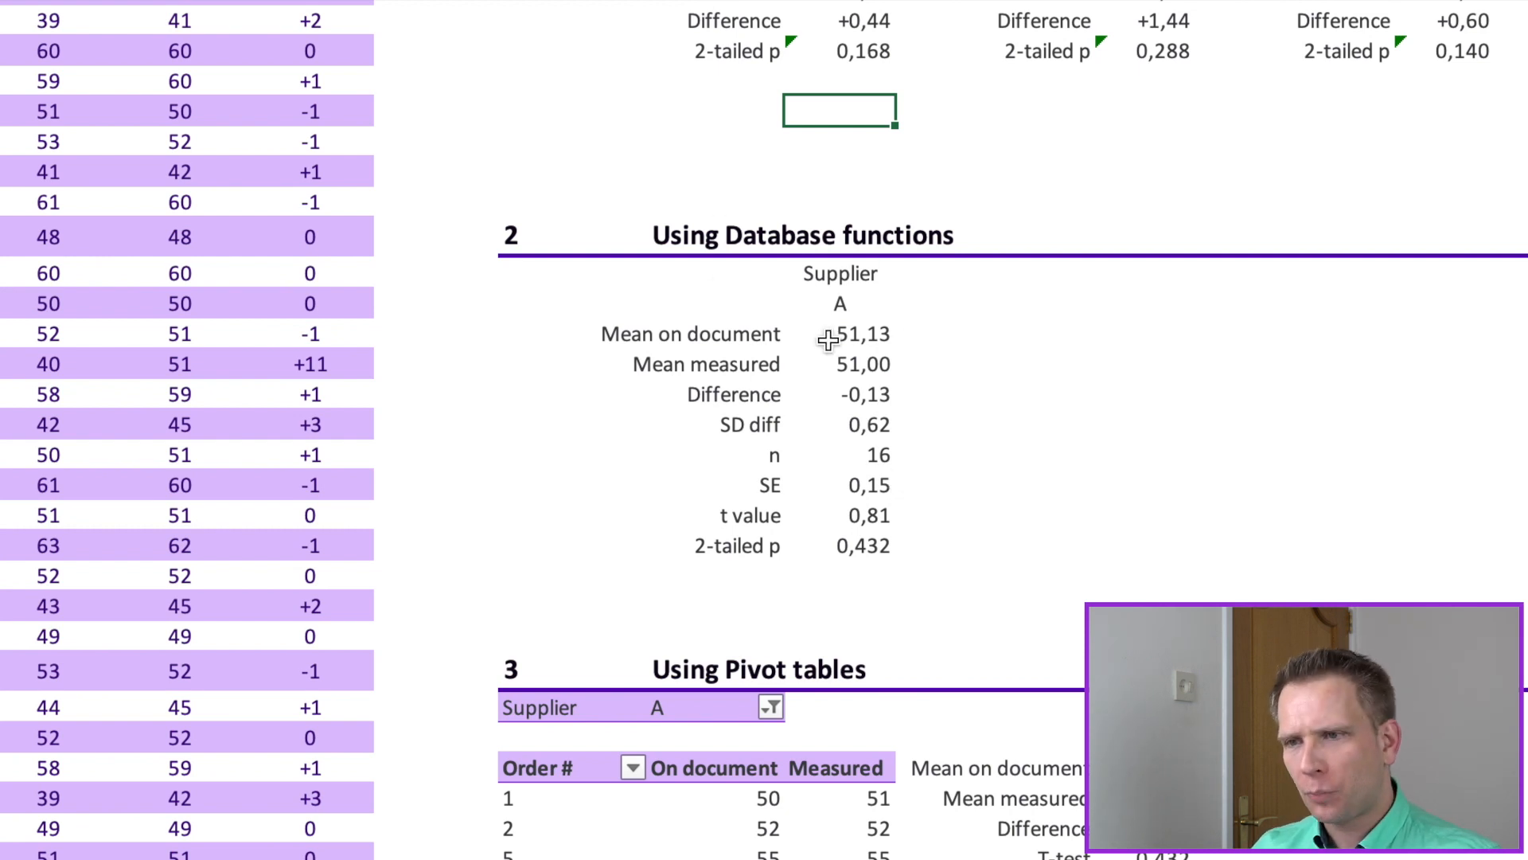
Step: Review the calculation labels and the 2-tailed p cell in the Using Database functions section
click(764, 535)
drag(764, 535, 760, 334)
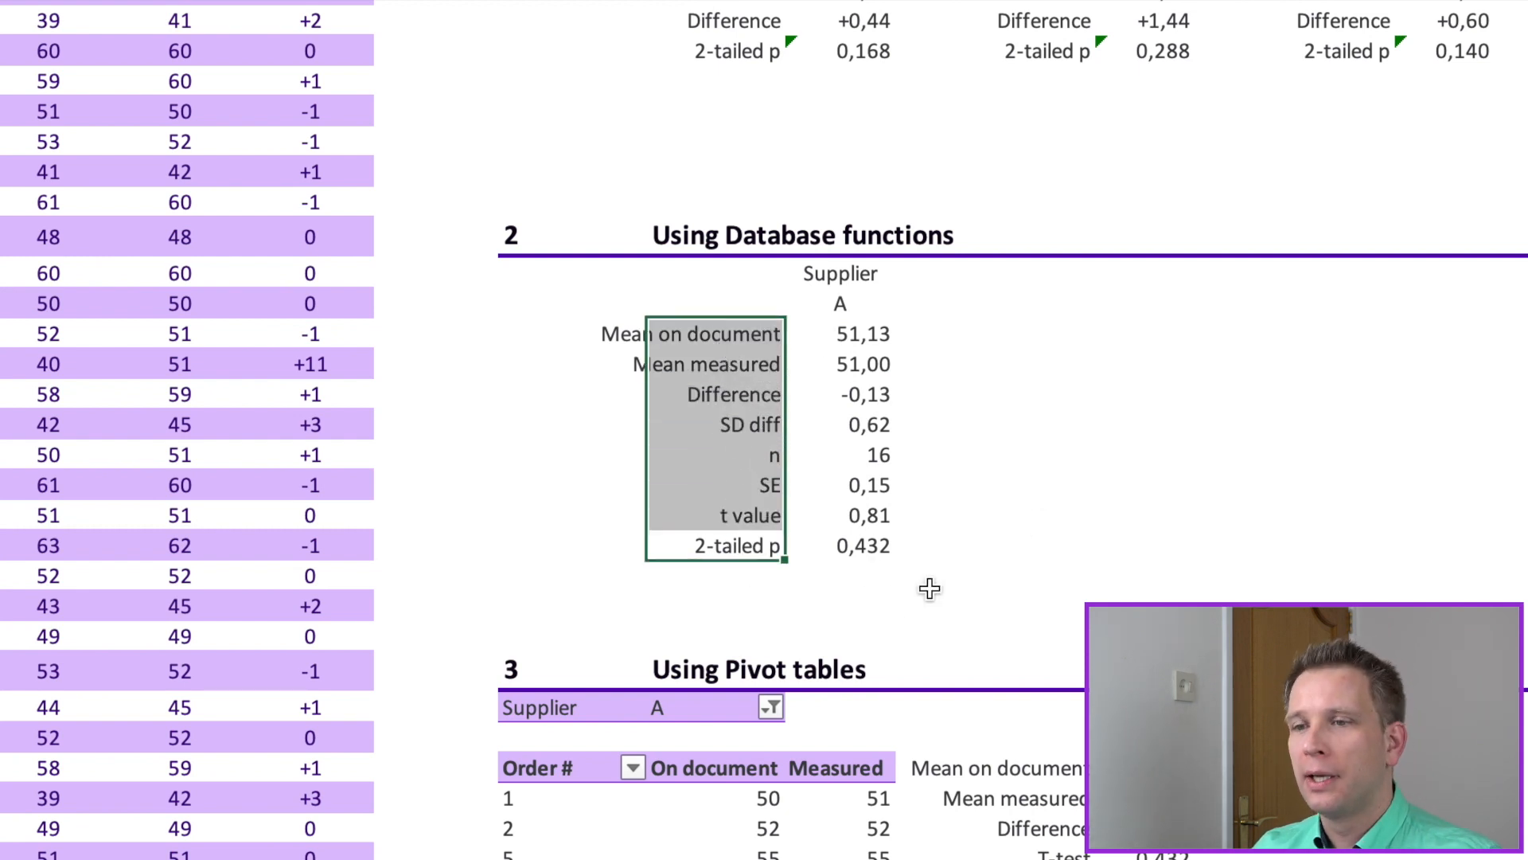
click(862, 550)
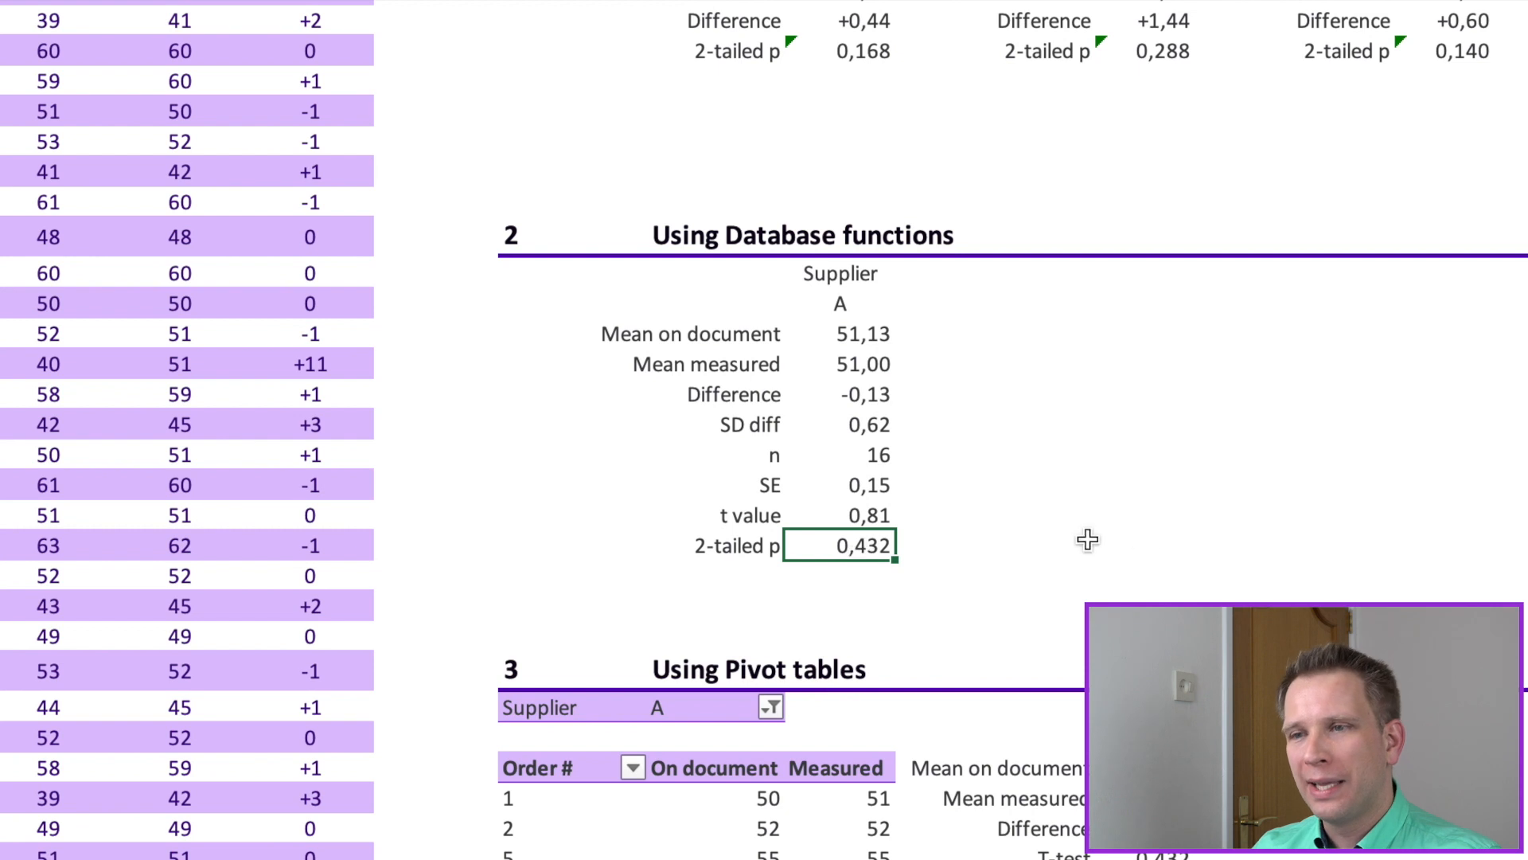
Step: Examine the DAVERAGE formula for Mean on document, including its database range, "Them" field and criteria range
click(859, 330)
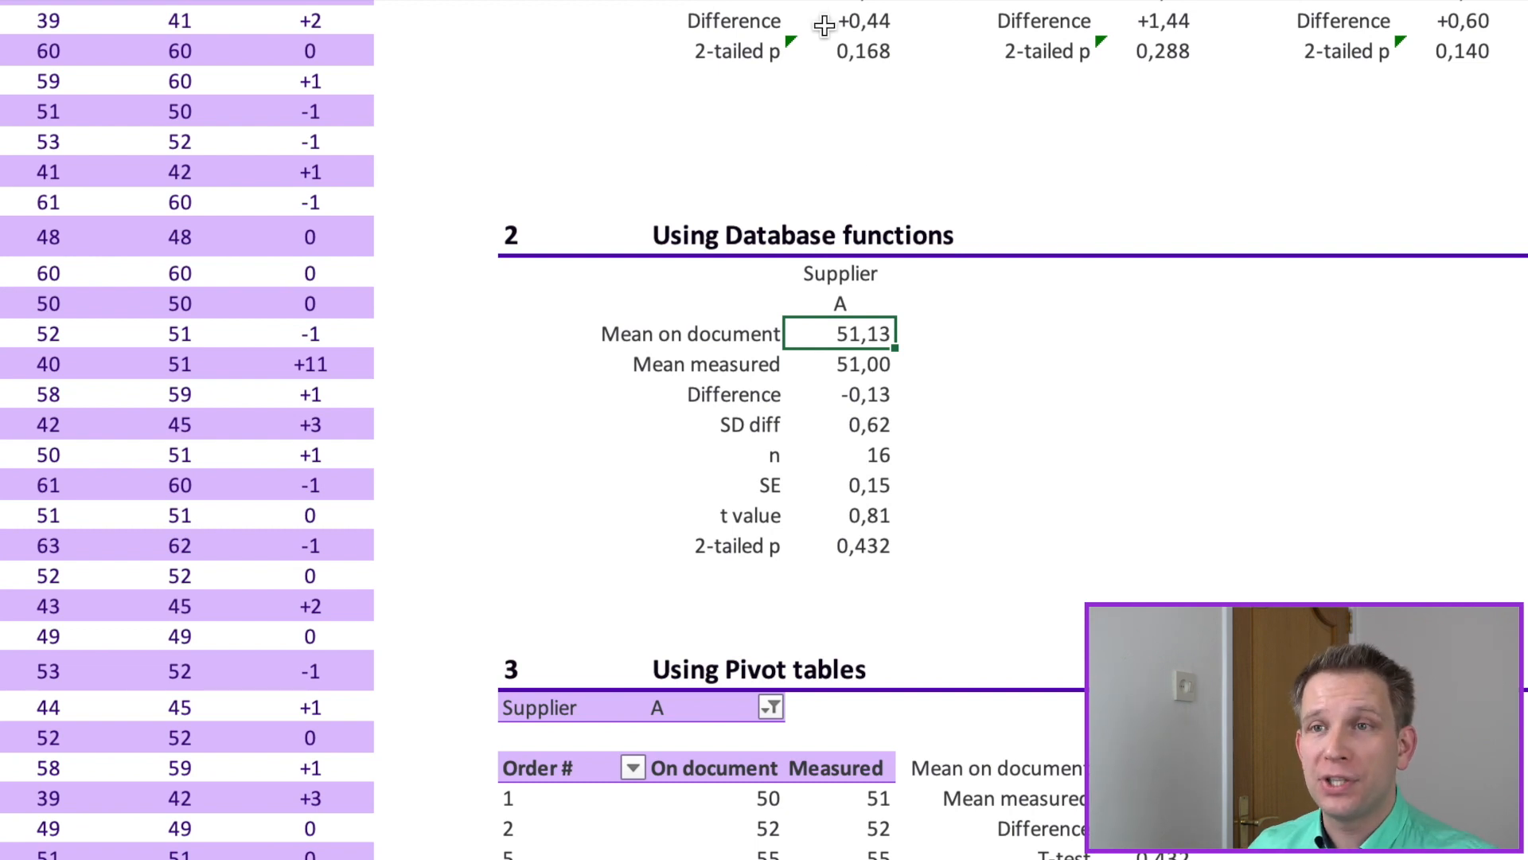
key(F2)
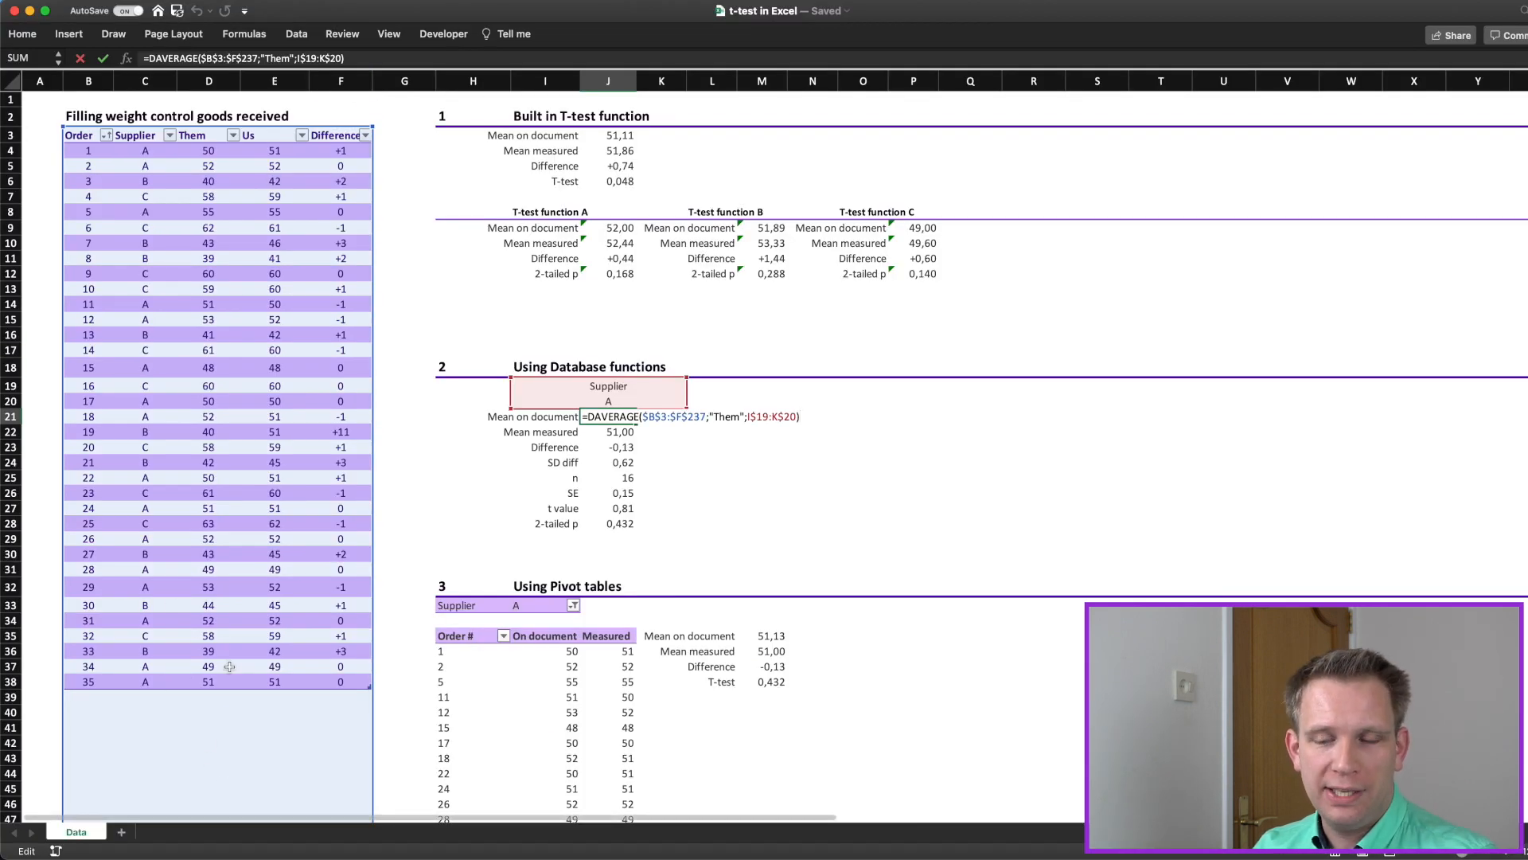
scroll(234, 702, down, 10)
scroll(250, 536, down, 7)
scroll(249, 536, up, 17)
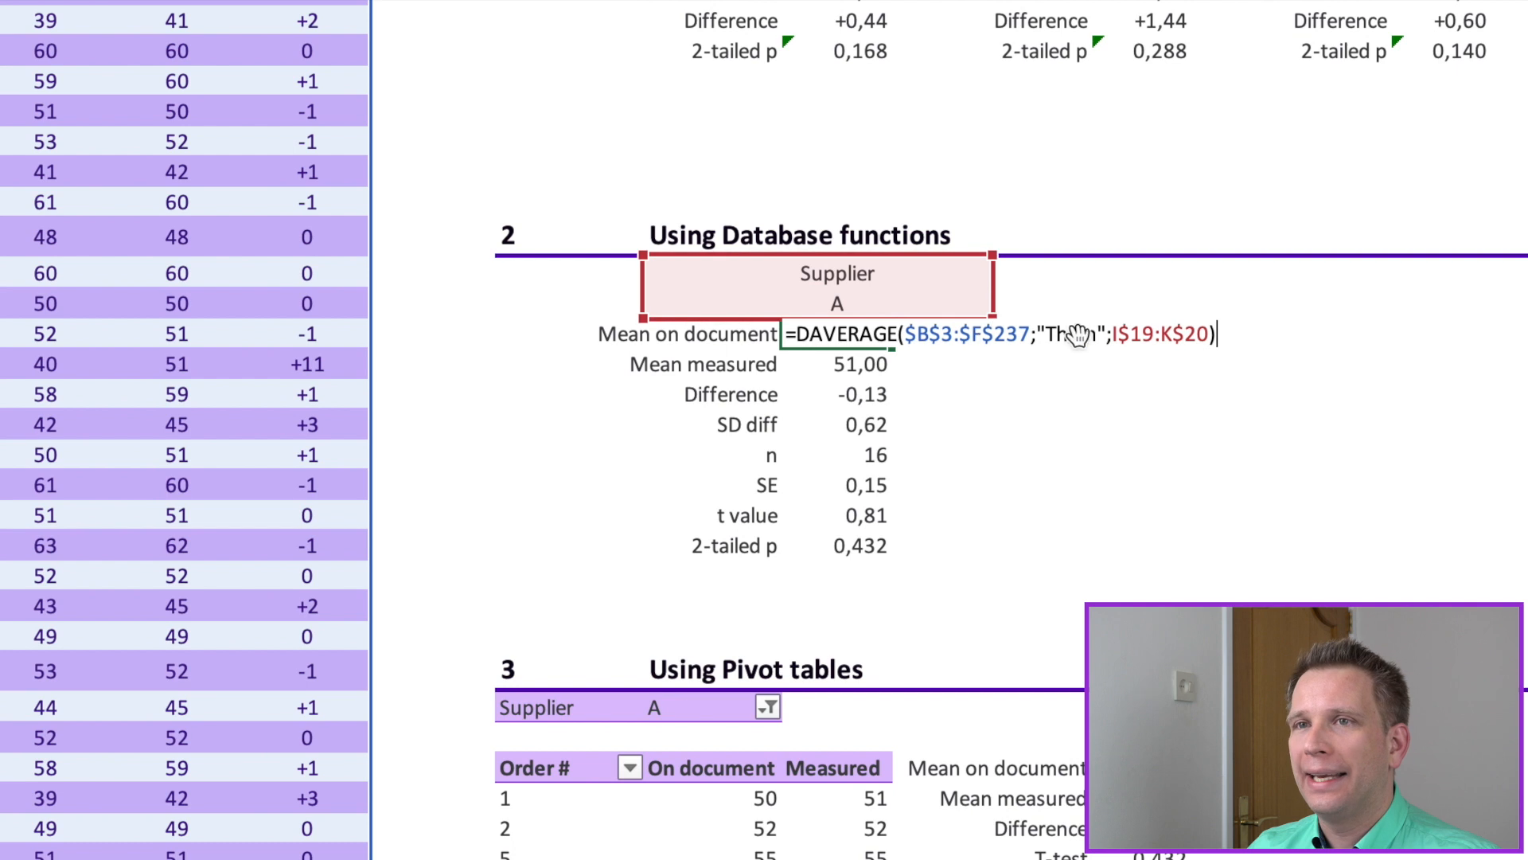
click(727, 423)
click(803, 335)
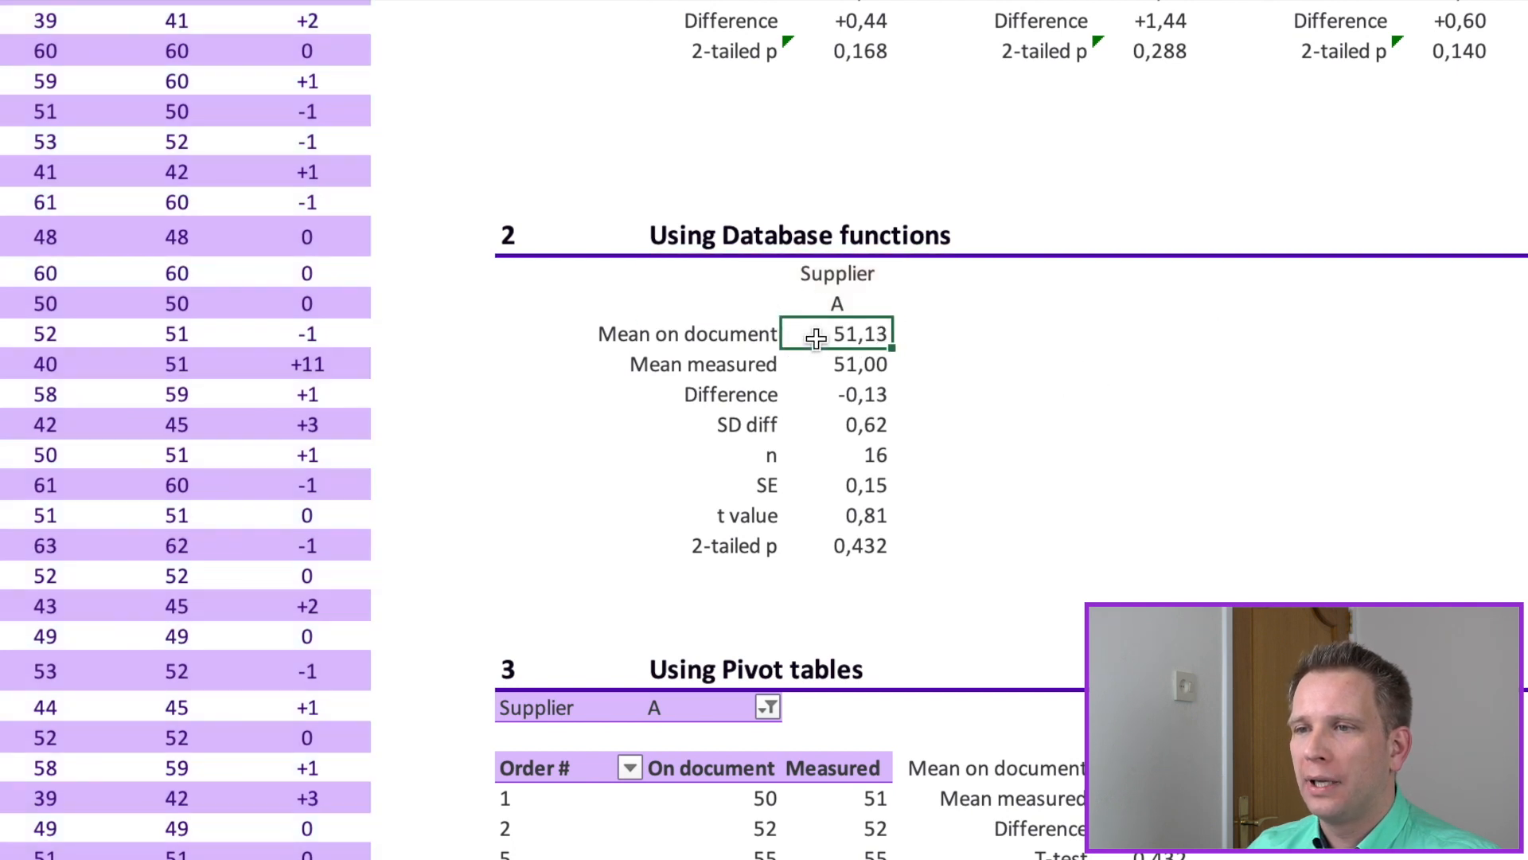
double_click(865, 333)
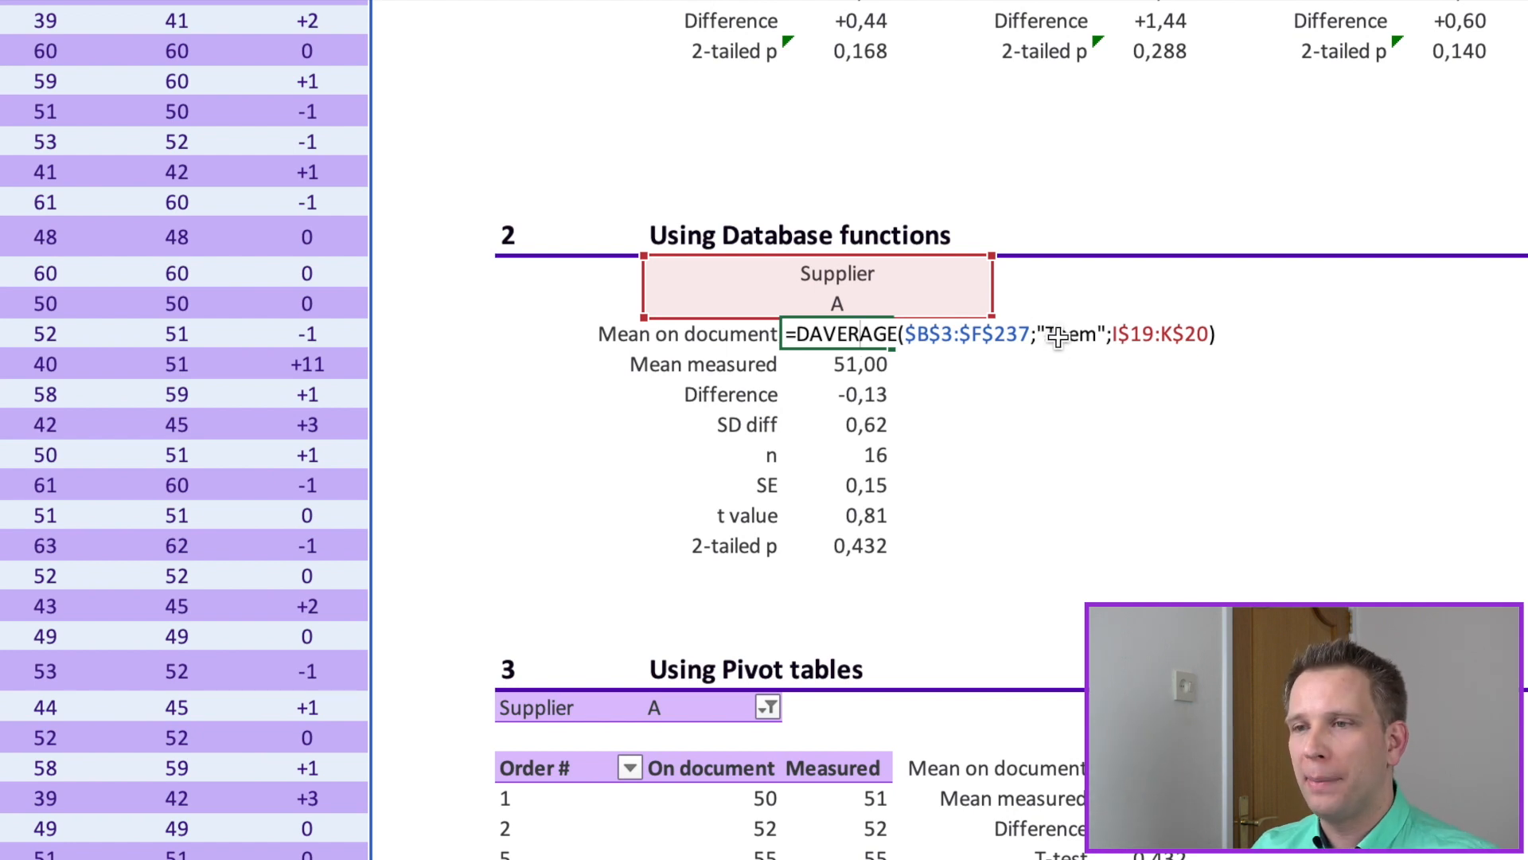
Step: Examine the DAVERAGE criteria range I19:K20, covering the Supplier heading and the criterion beneath it
click(822, 274)
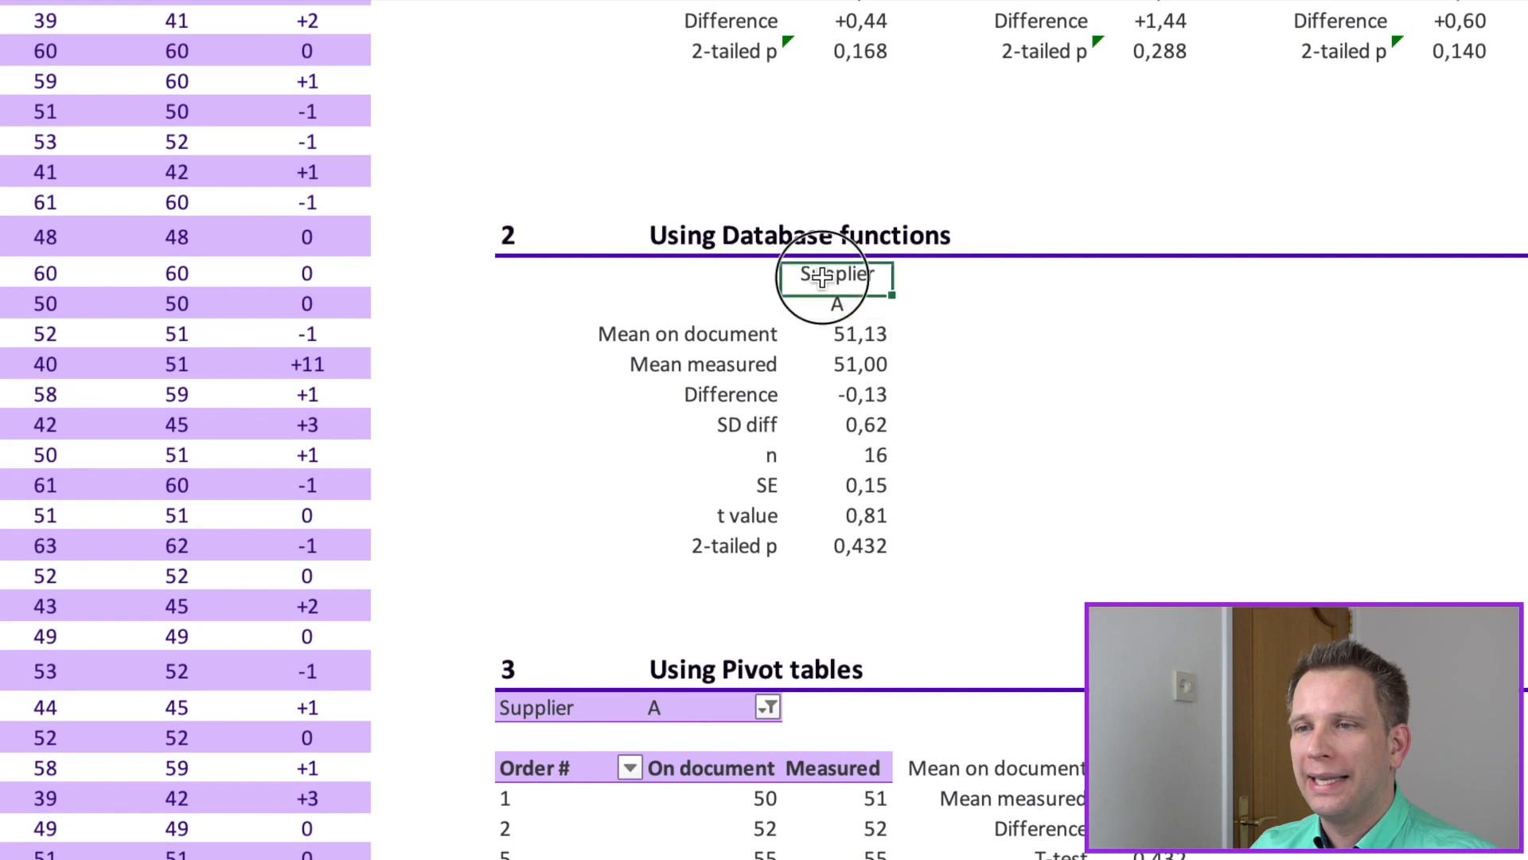
key(Left)
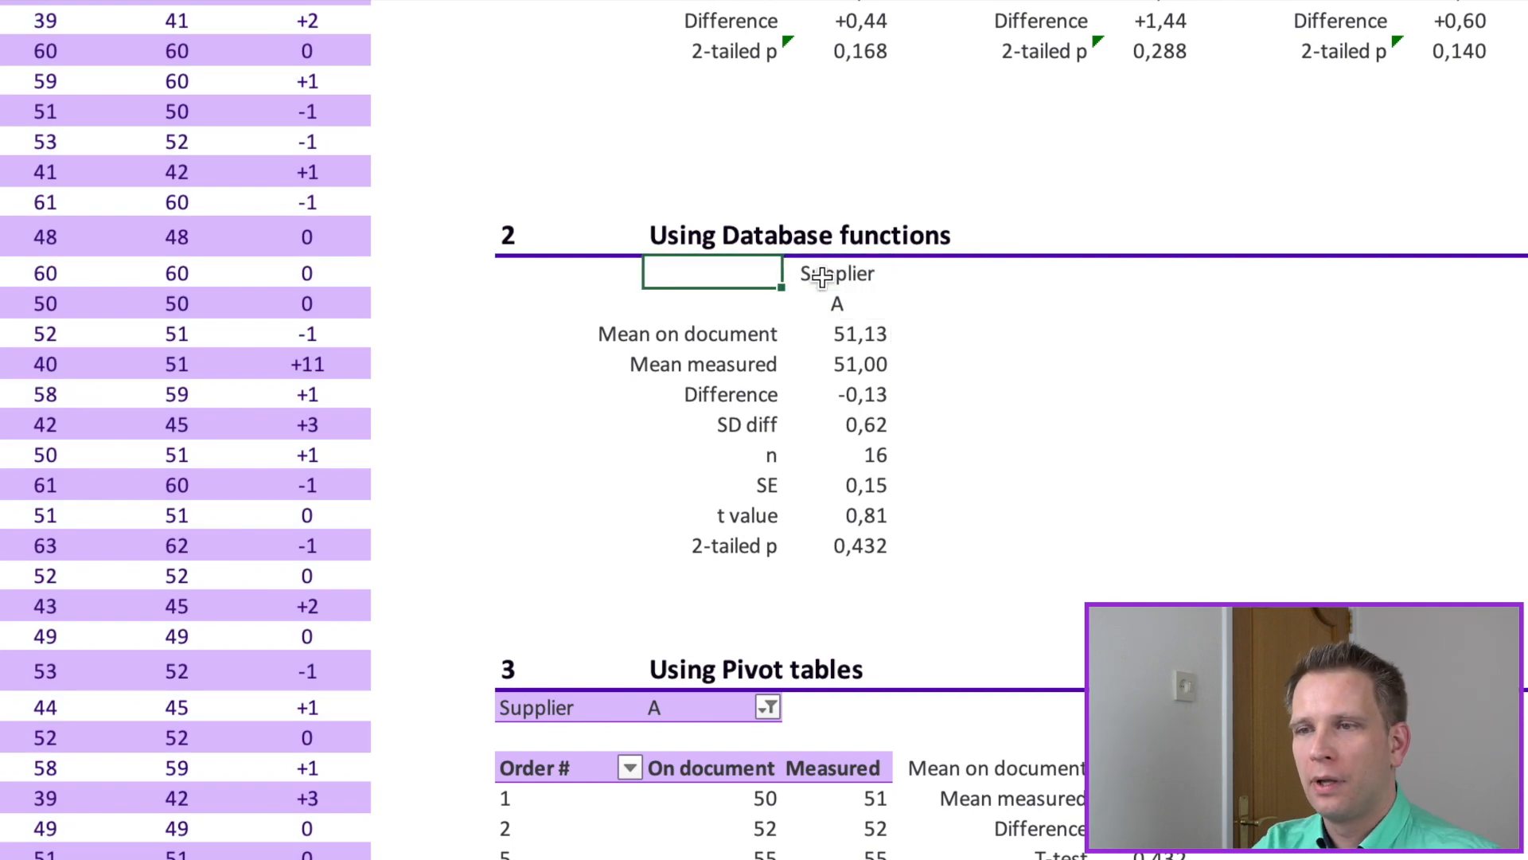
key(shift+Down)
key(shift+Right)
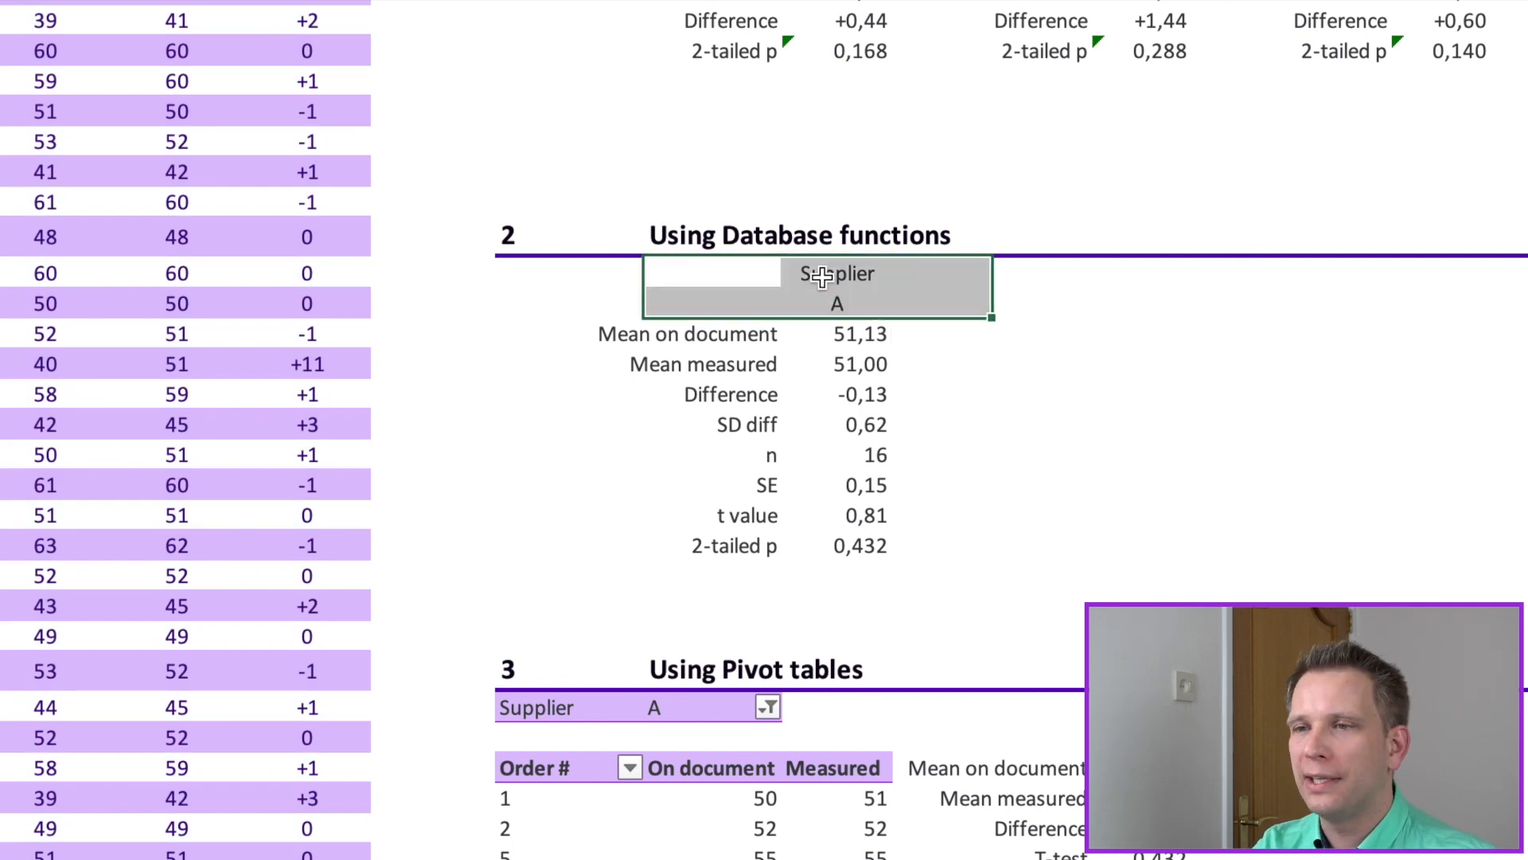
mouse_move(862, 282)
mouse_down()
mouse_move(844, 275)
mouse_move(847, 301)
mouse_up()
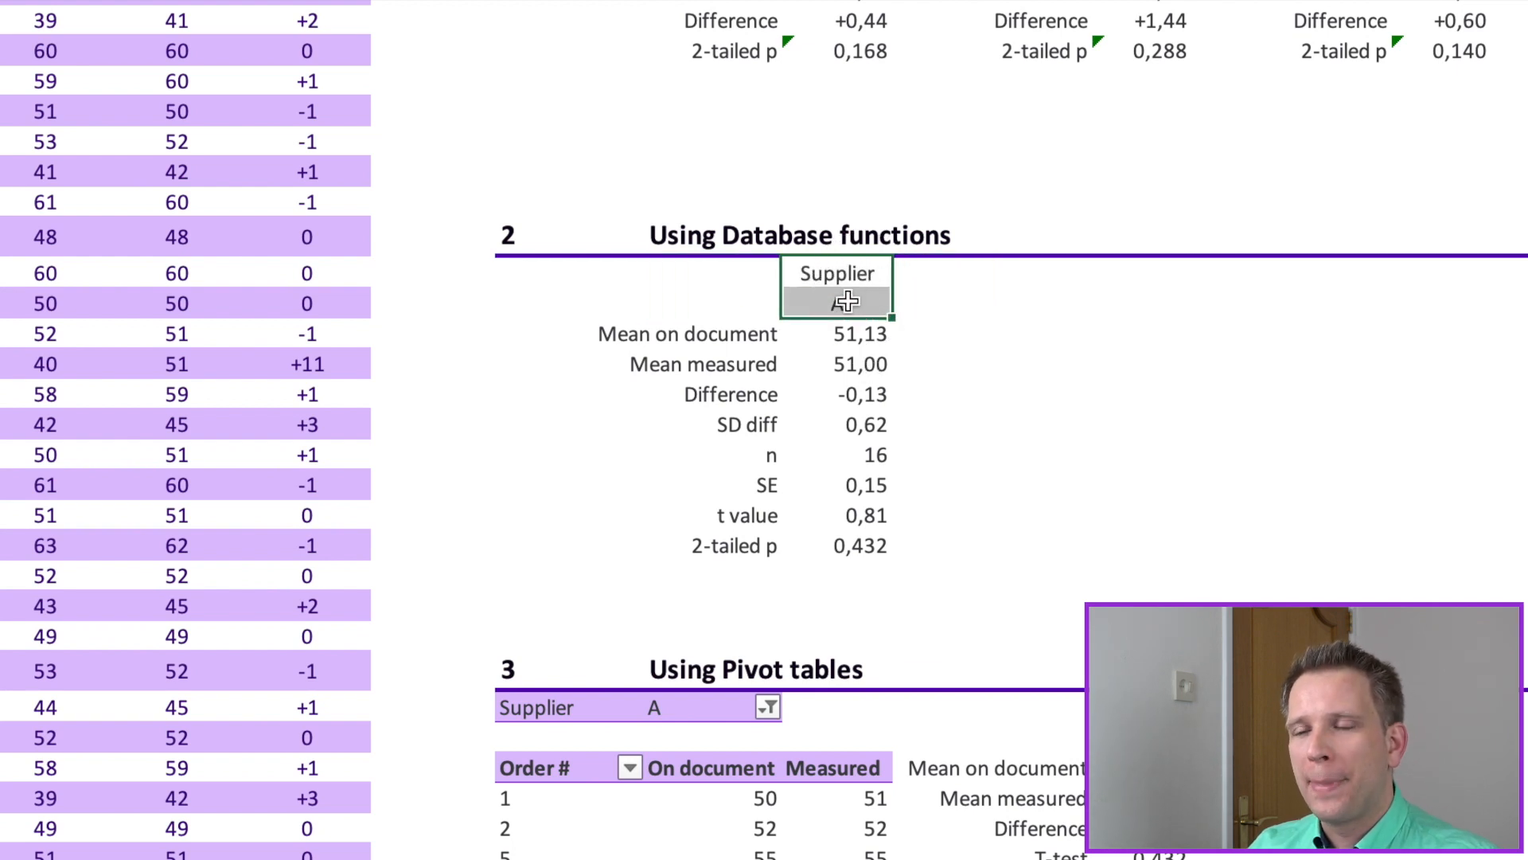
drag(726, 267, 981, 277)
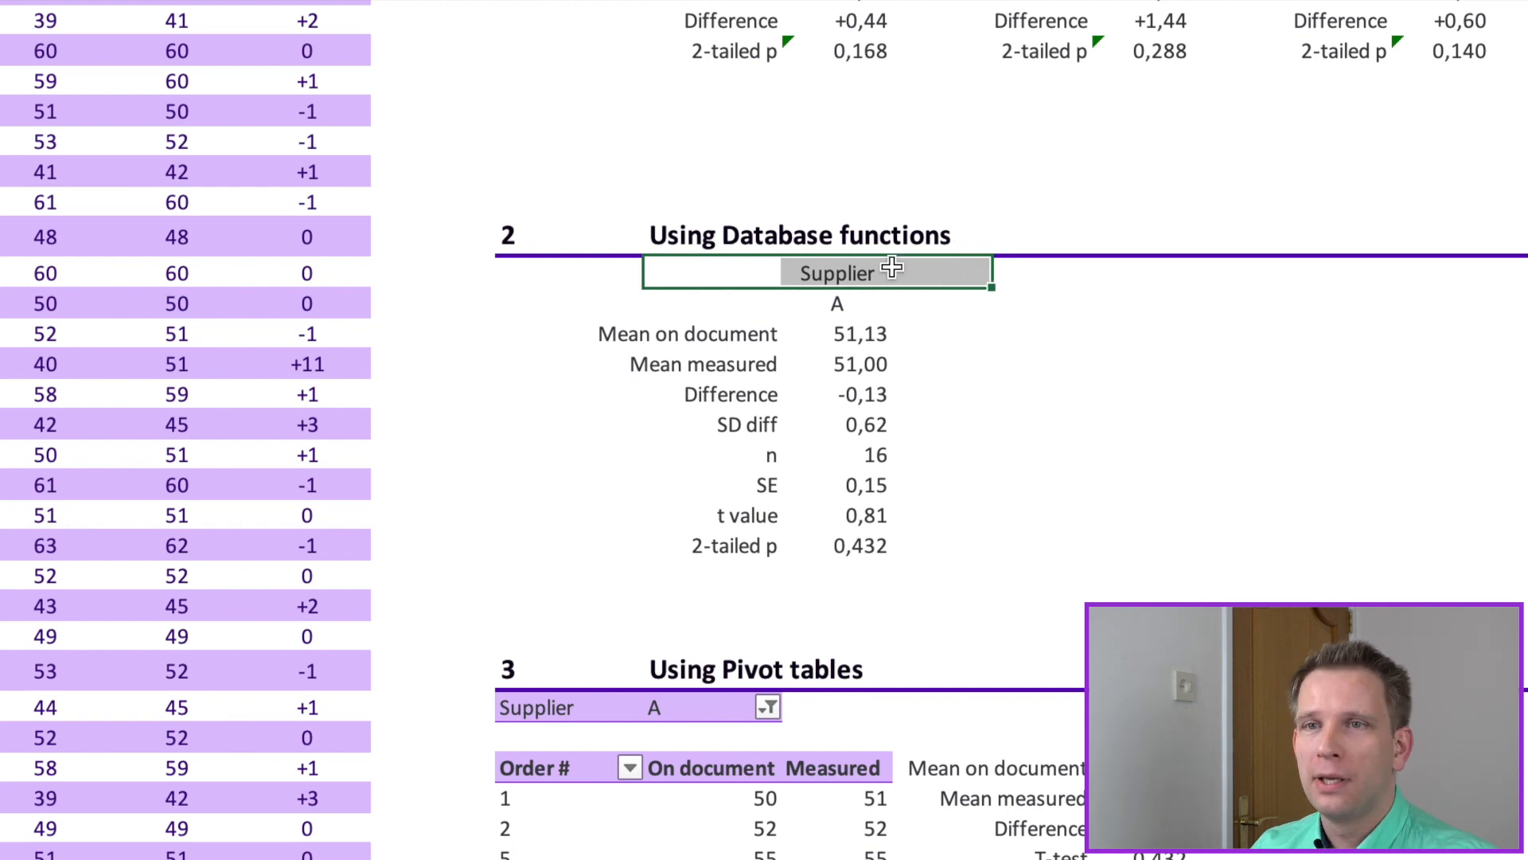
click(836, 275)
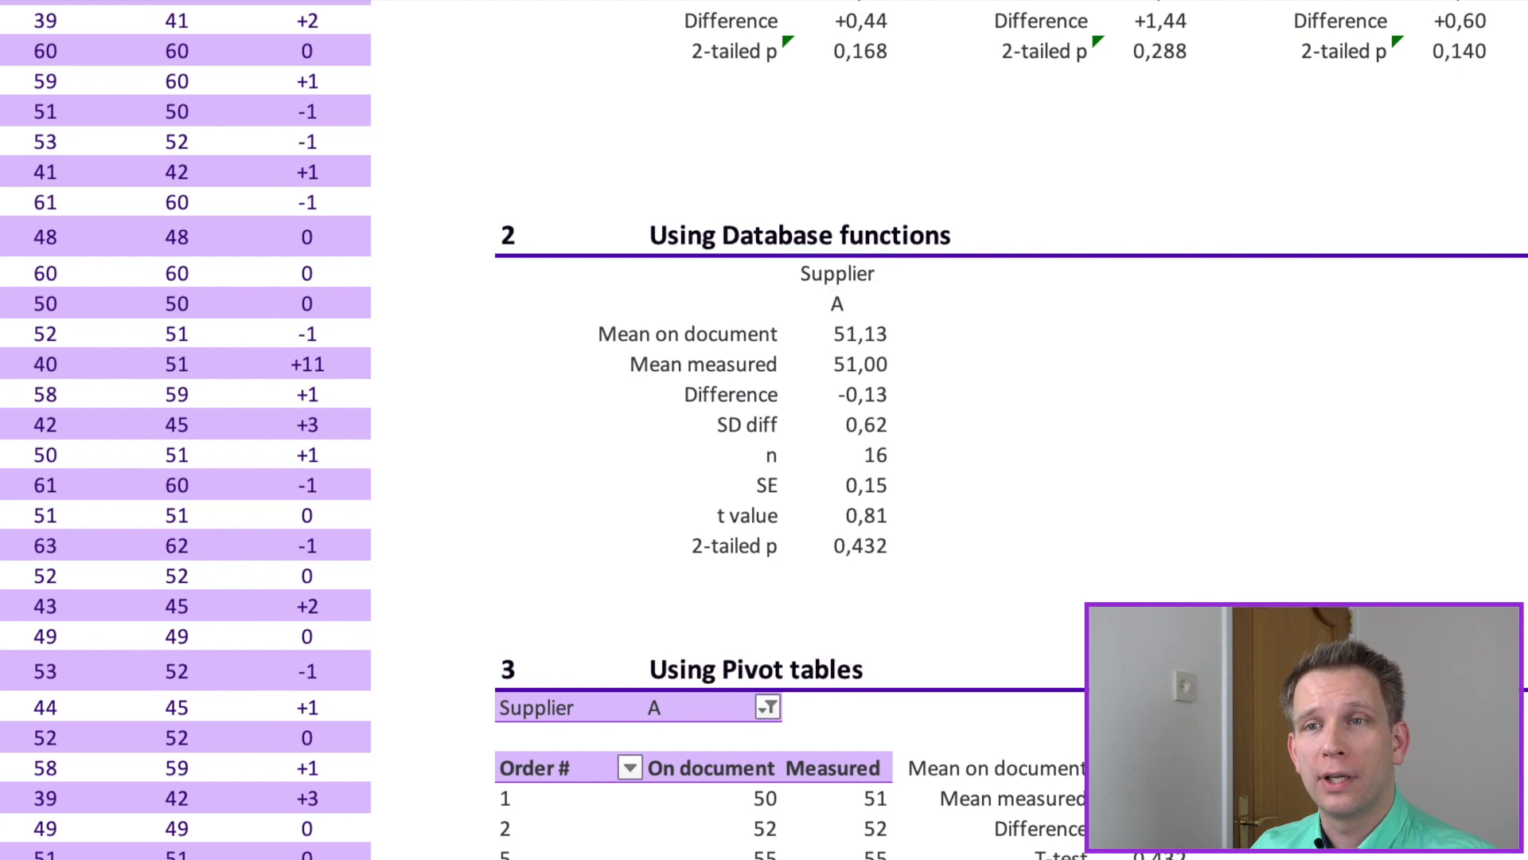
Step: Clear the criterion beneath the Supplier heading in the database section and re-enter A
click(837, 304)
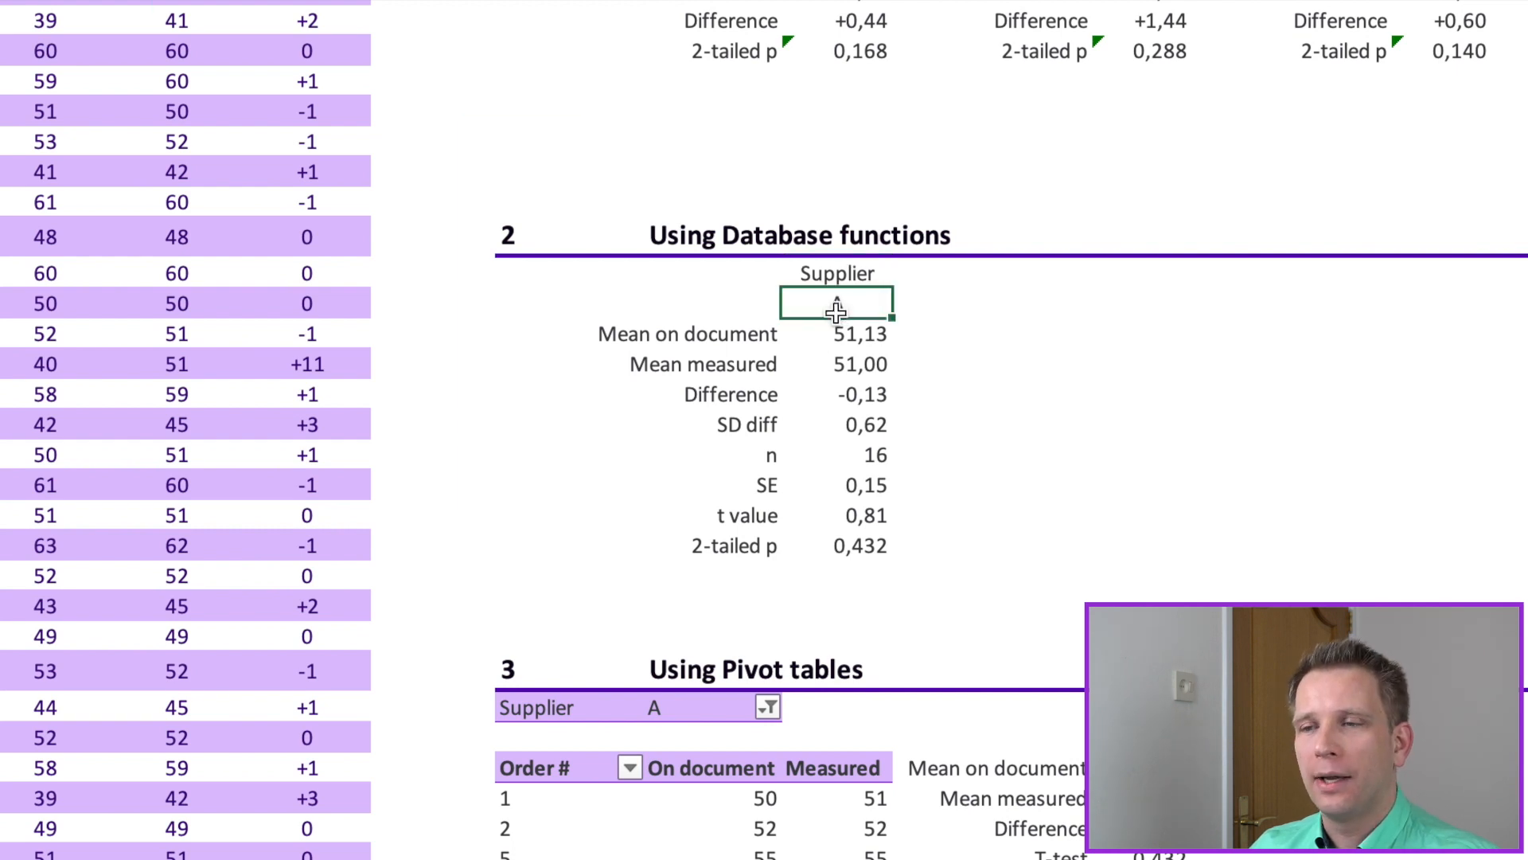
key(Delete)
text(A)
Step: Review the Supplier criterion together with the Mean on document and Mean measured cells of the database section
click(856, 273)
click(837, 303)
mouse_move(842, 312)
mouse_down()
mouse_move(842, 372)
mouse_move(842, 342)
mouse_up()
click(1102, 135)
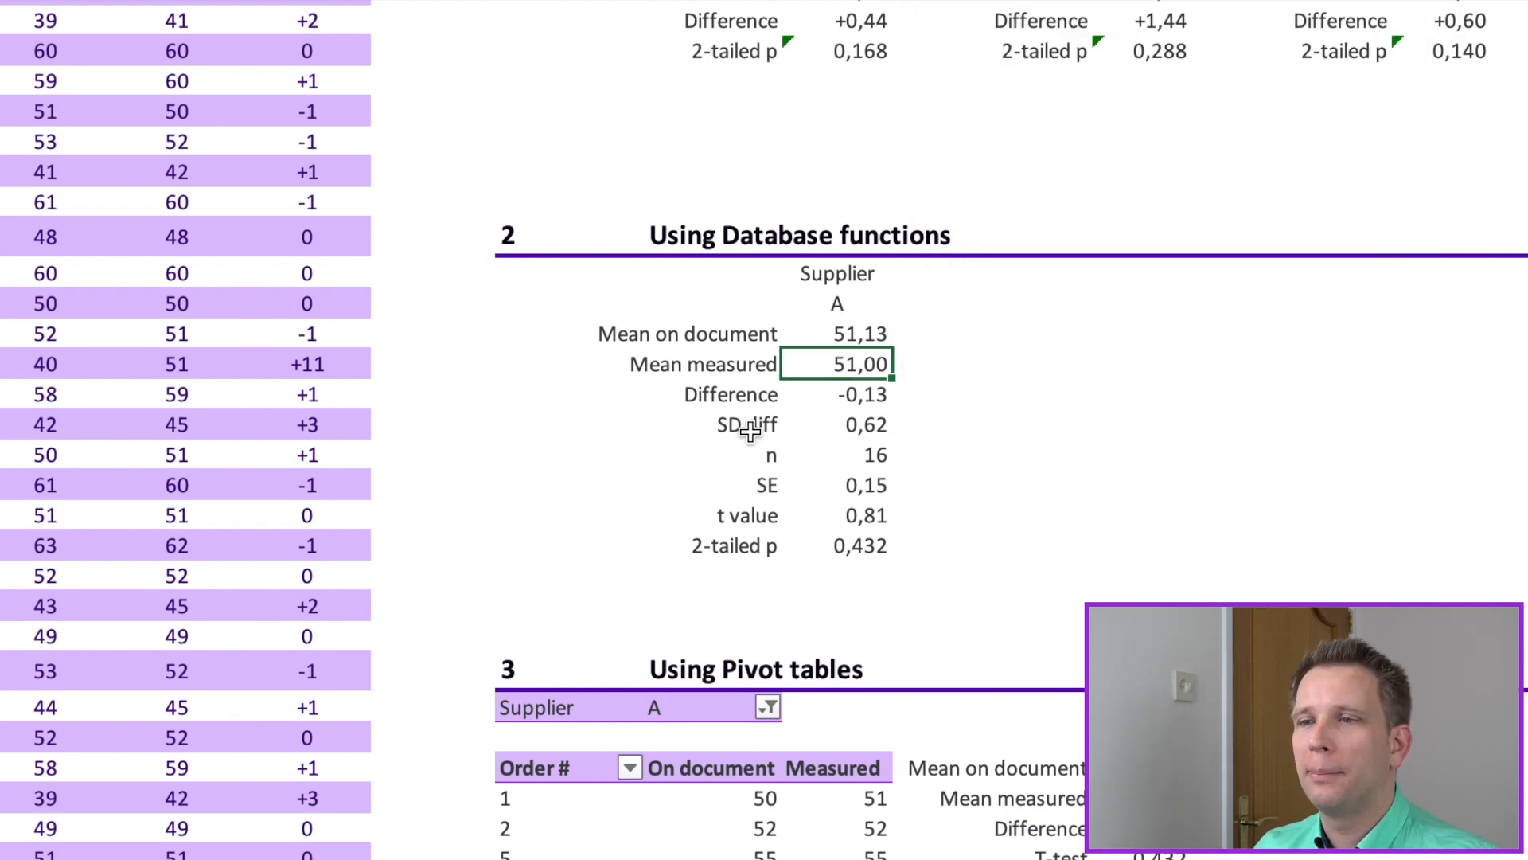
click(830, 331)
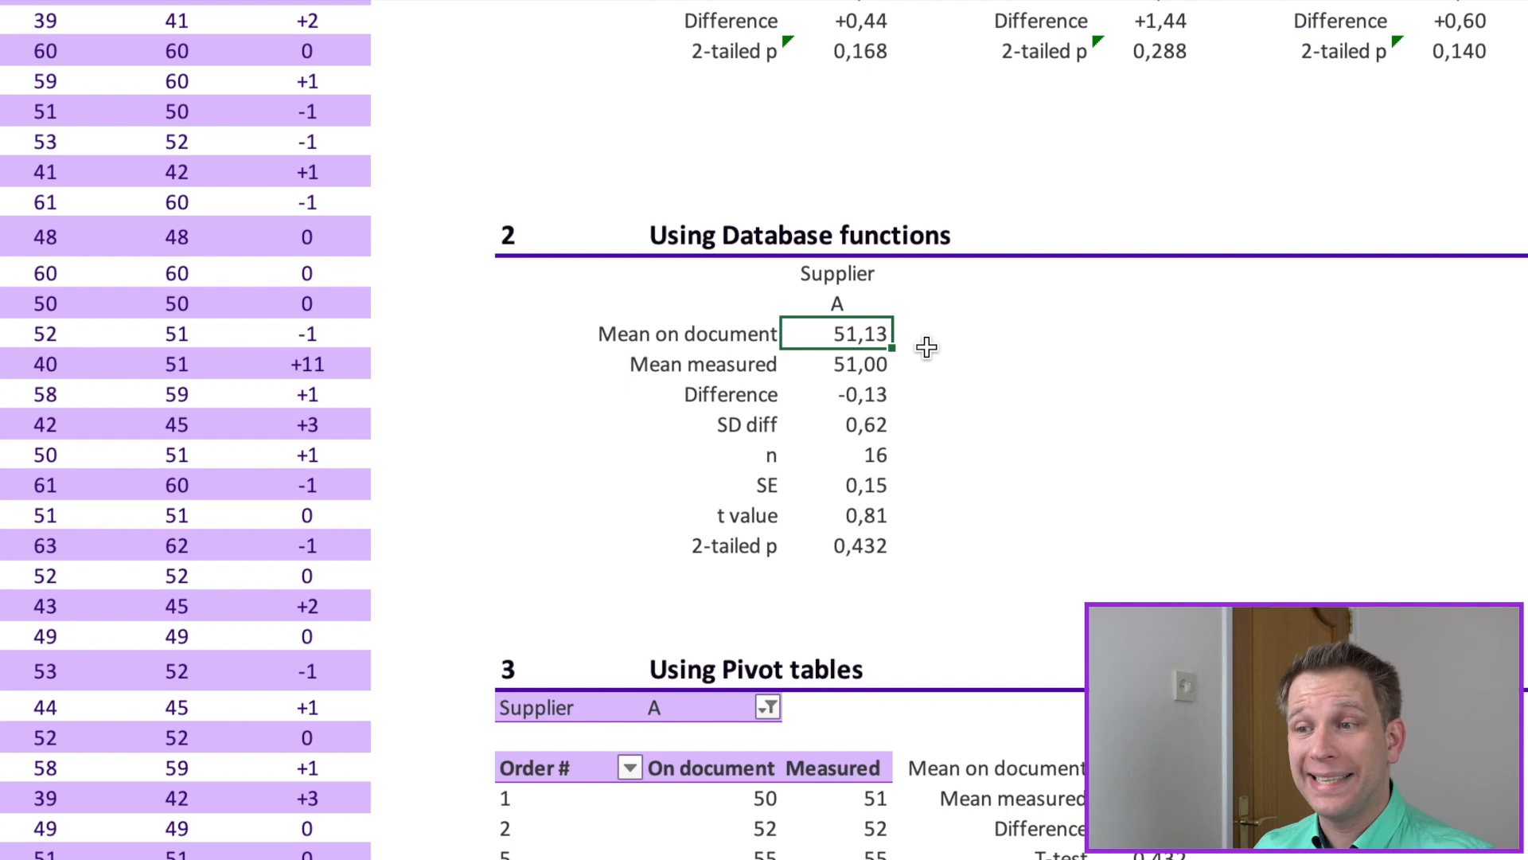
Step: Examine the DSTDEV formula for SD diff and the Difference column of the data table that it draws on
click(790, 424)
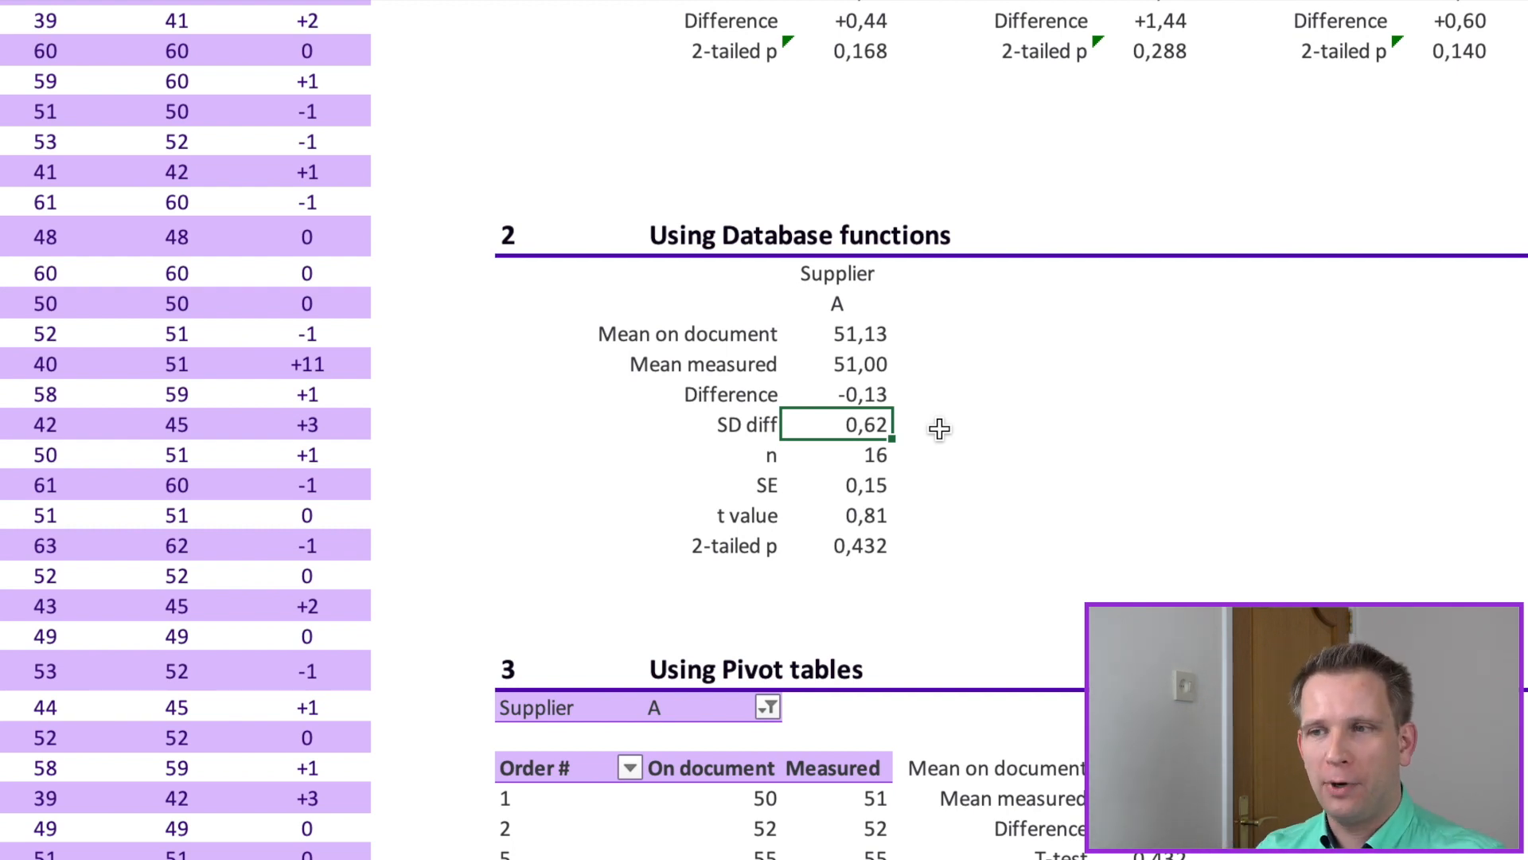
key(F2)
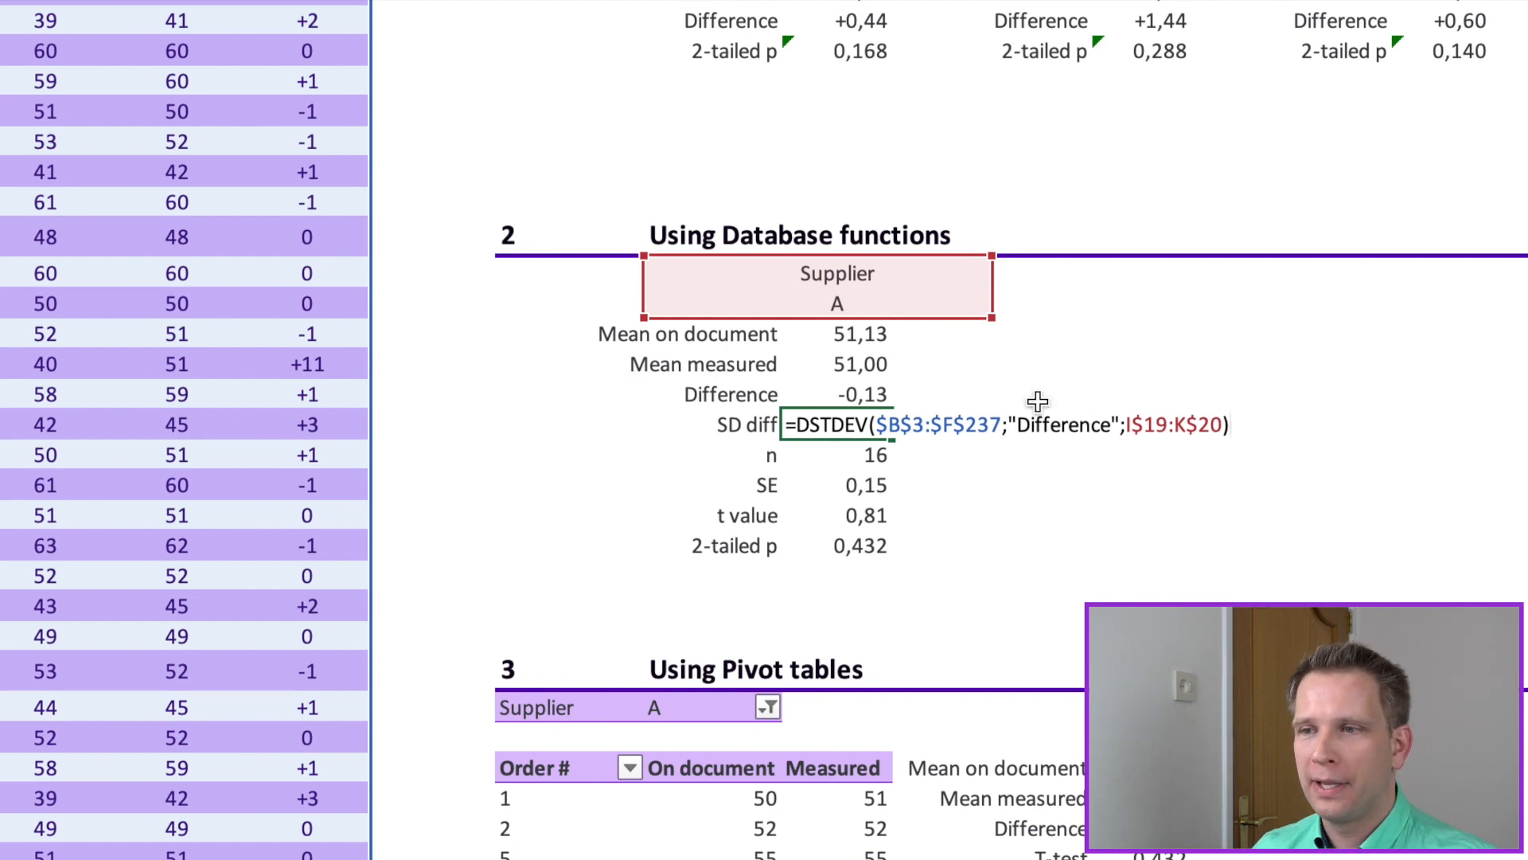
key(Return)
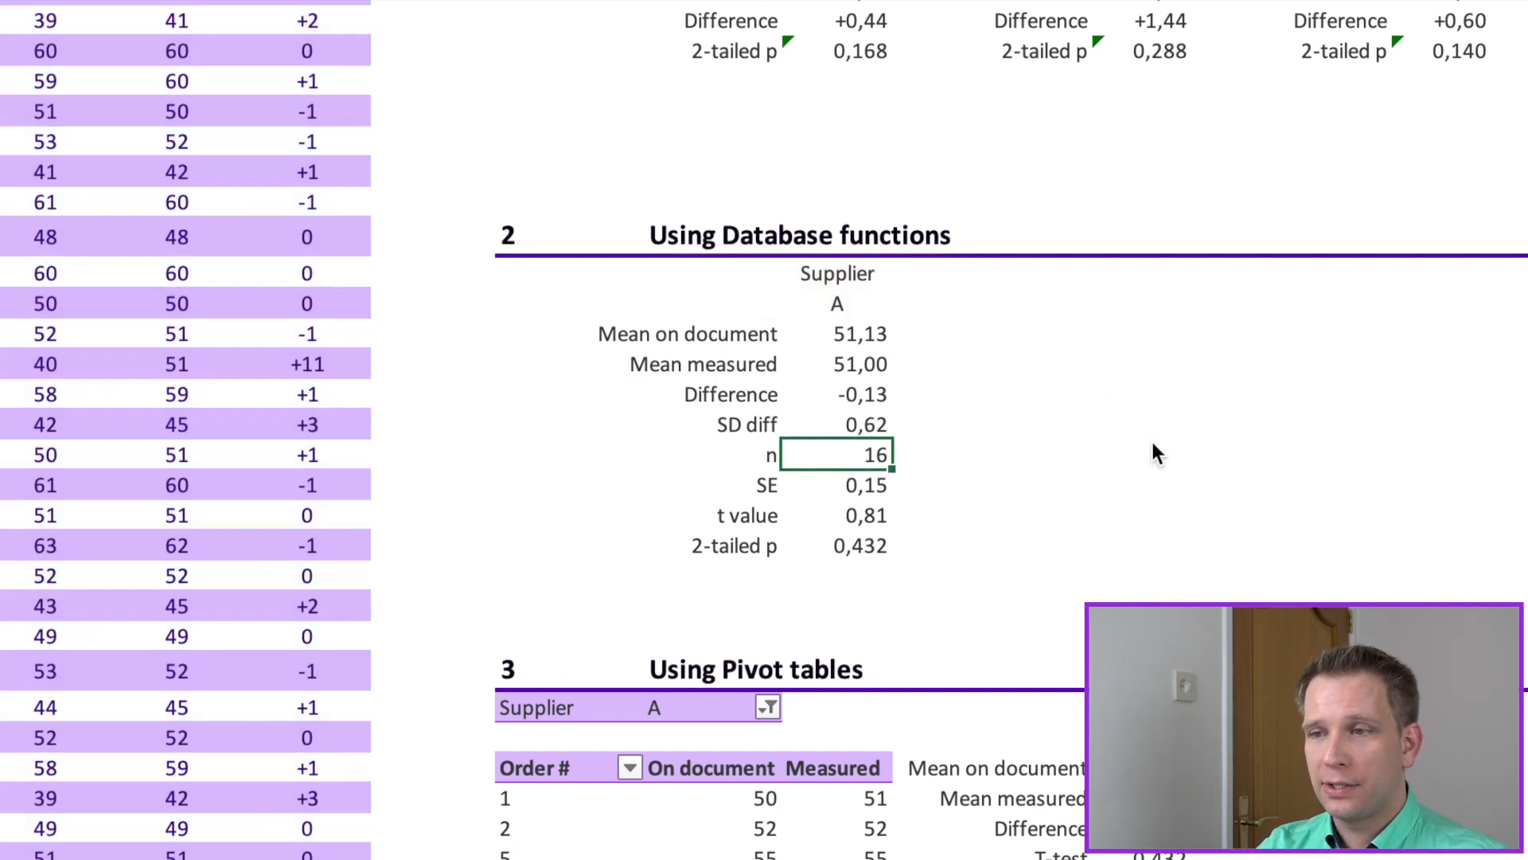
click(855, 422)
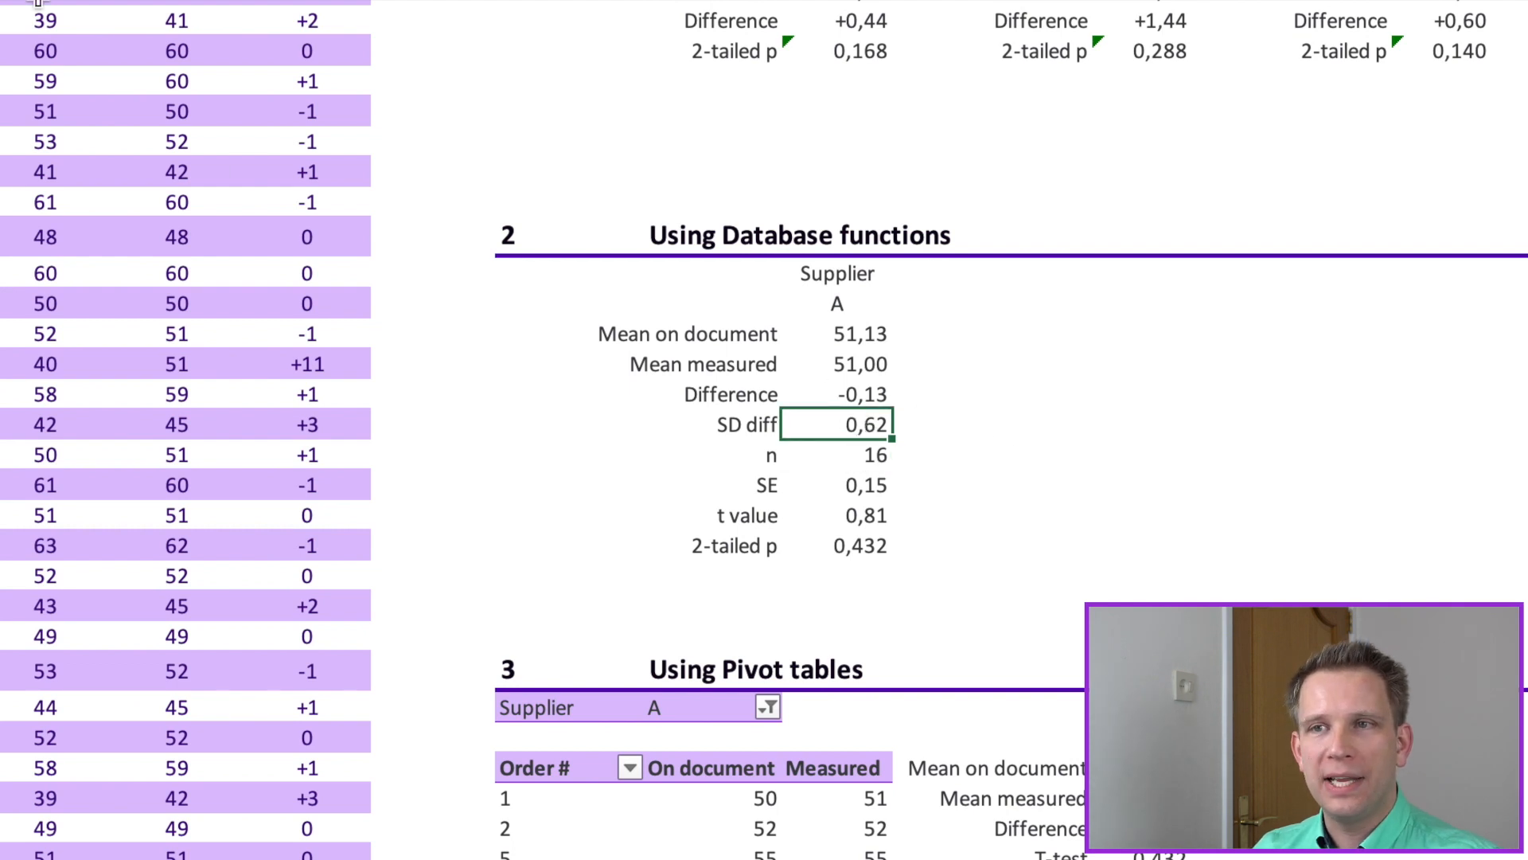
click(307, 3)
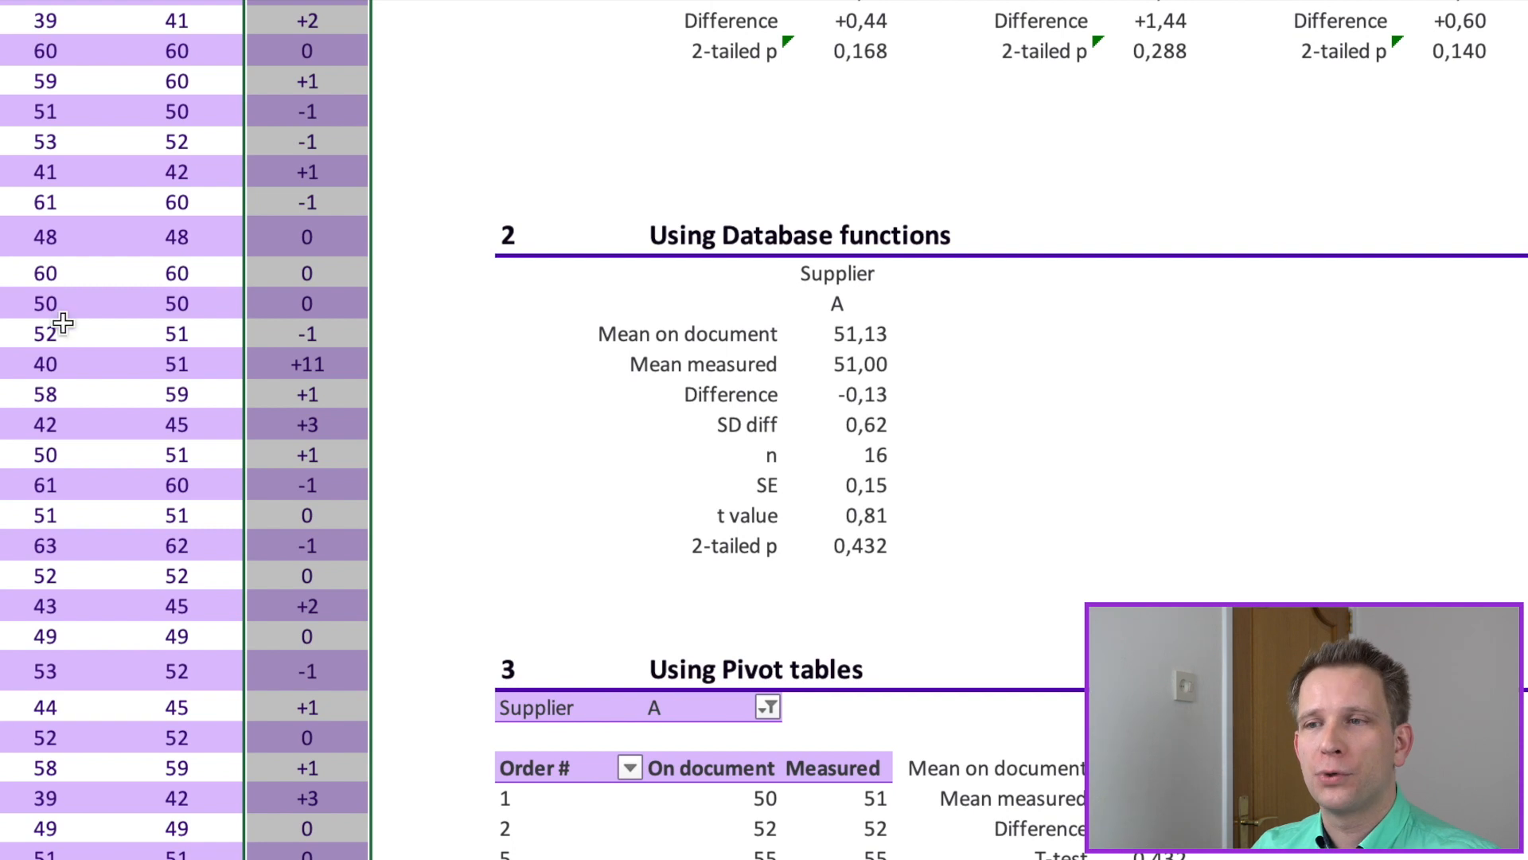
Step: Switch the Supplier criterion in the database section to B and back to A
click(839, 314)
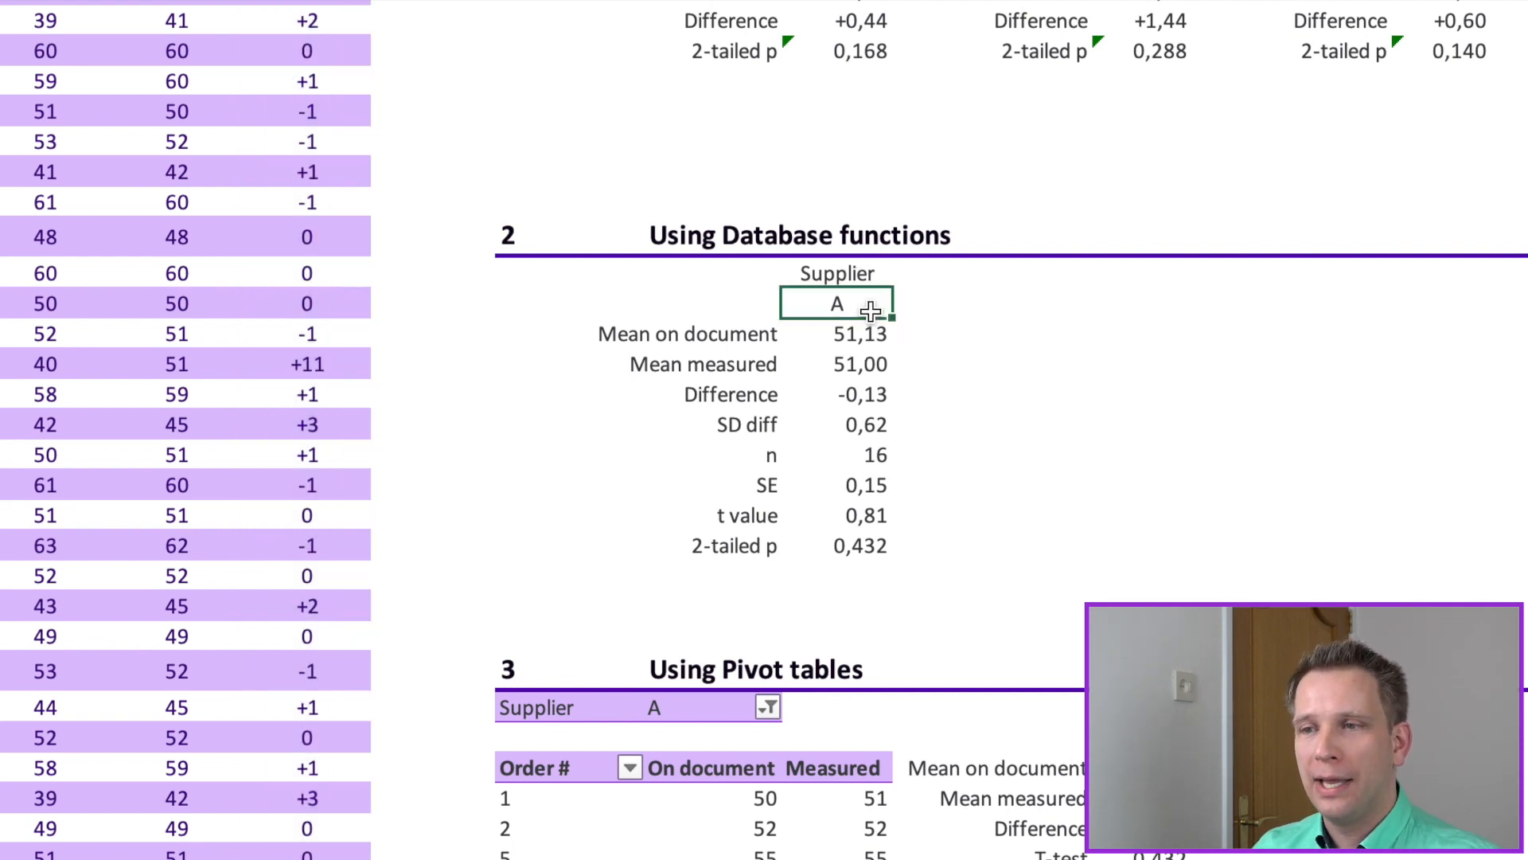
text(B)
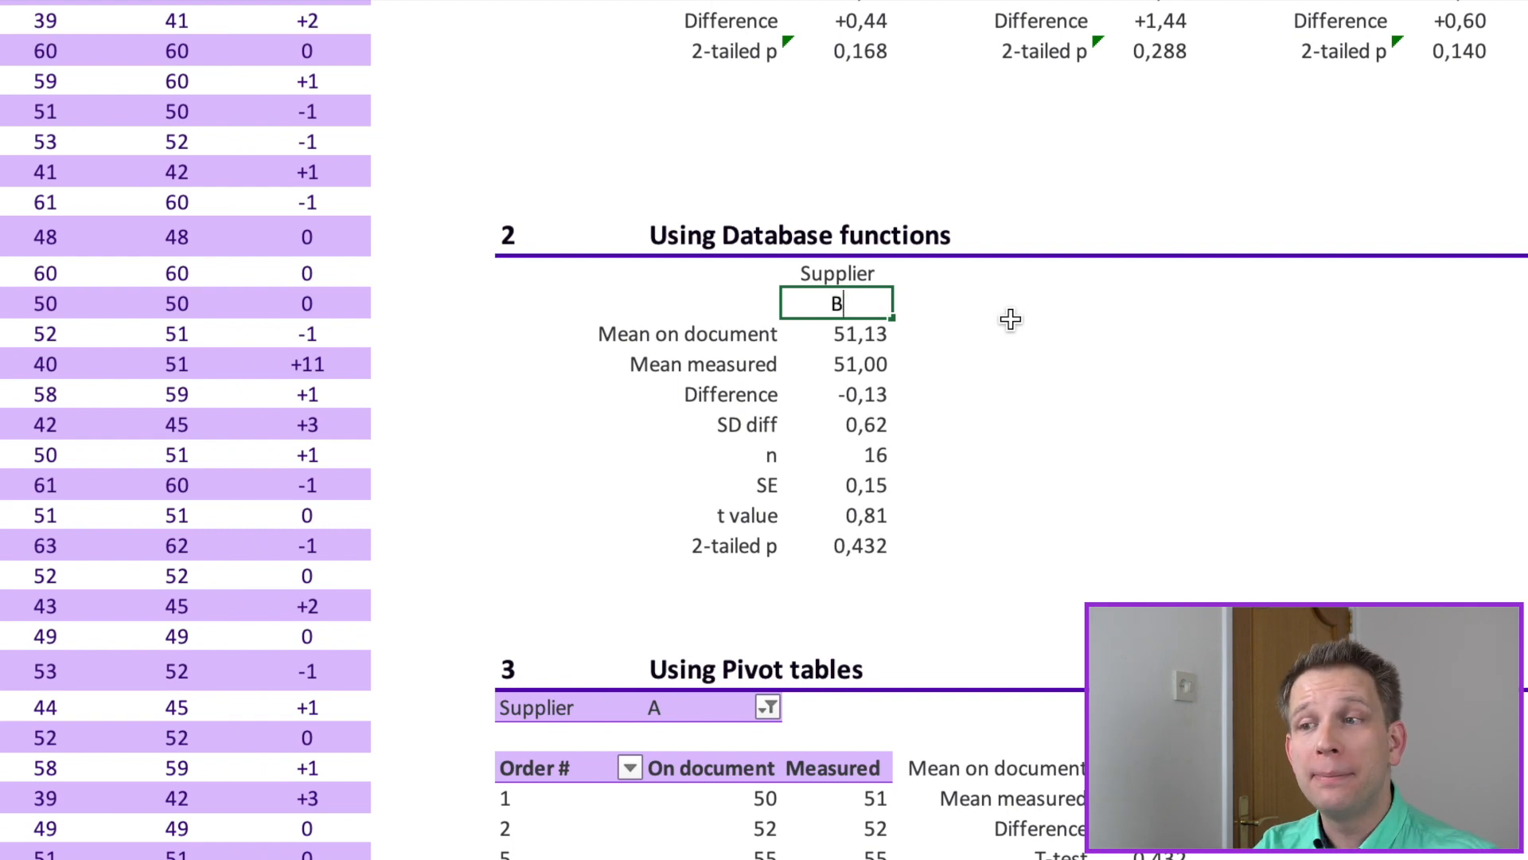
key(Return)
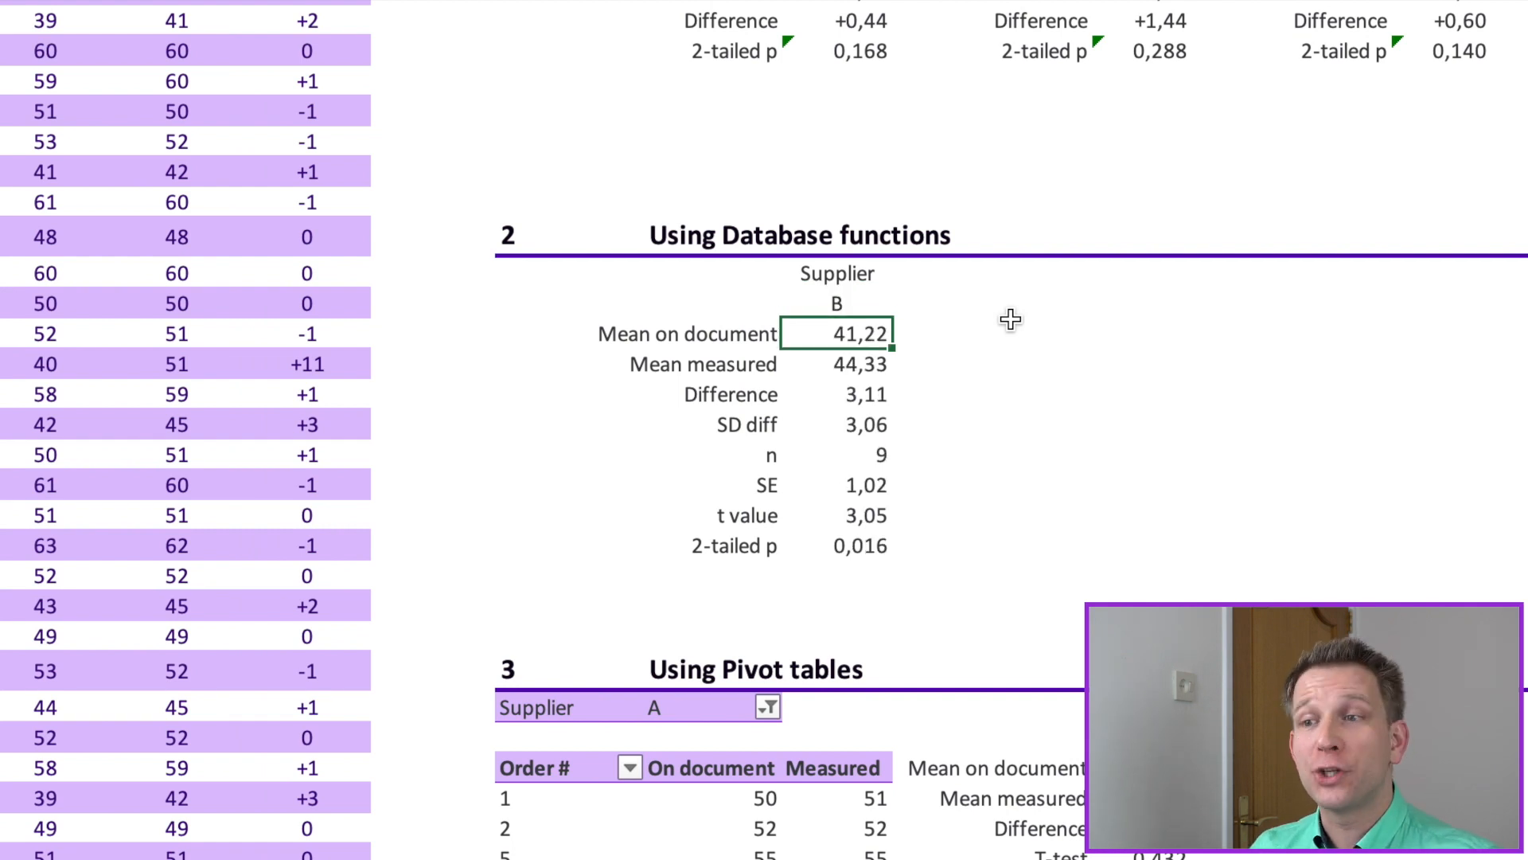
key(Up)
text(A)
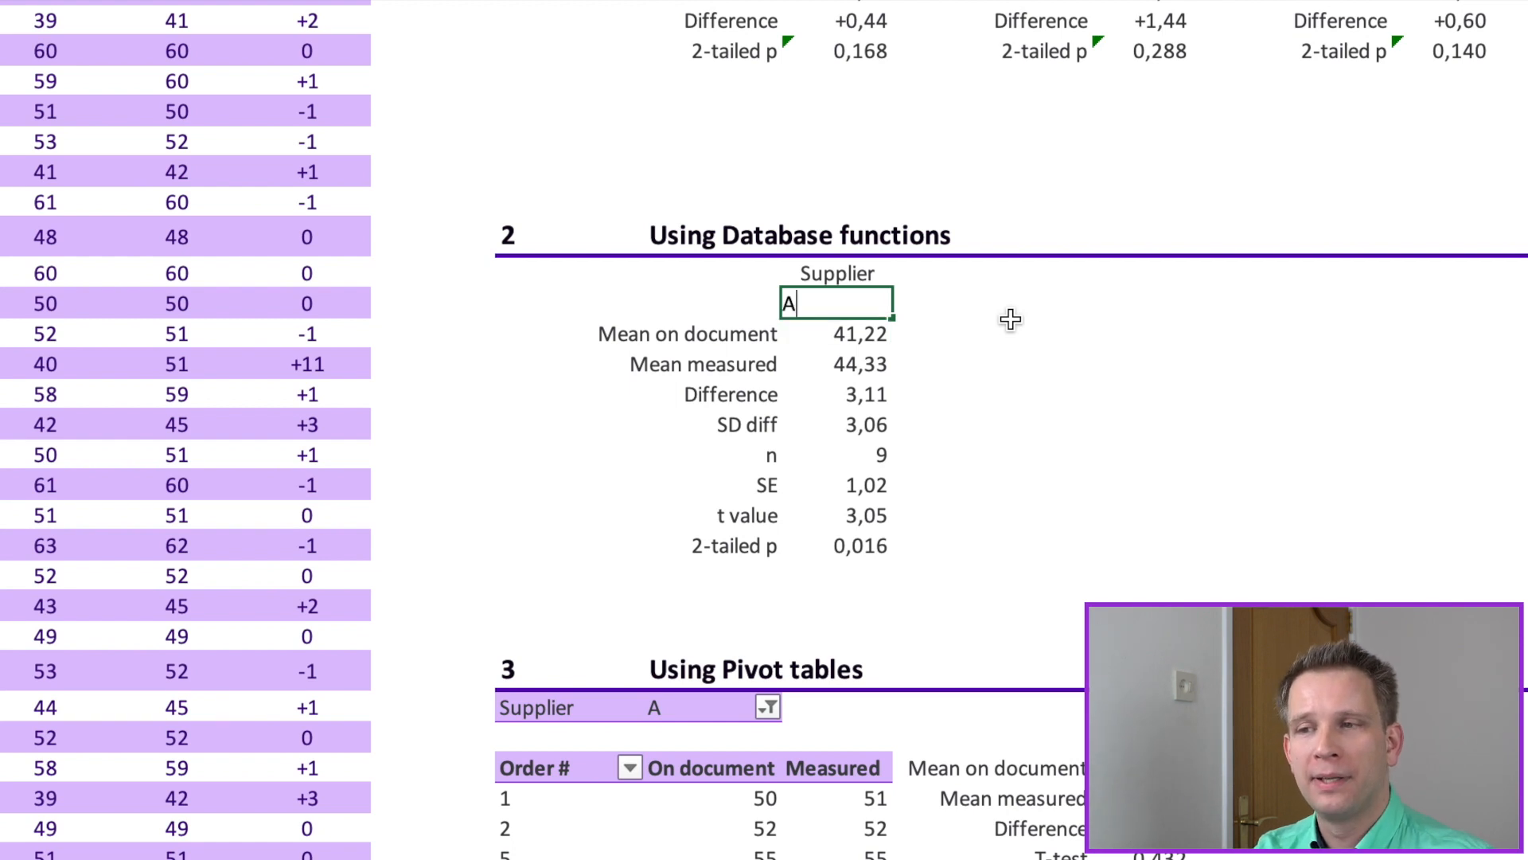
key(Return)
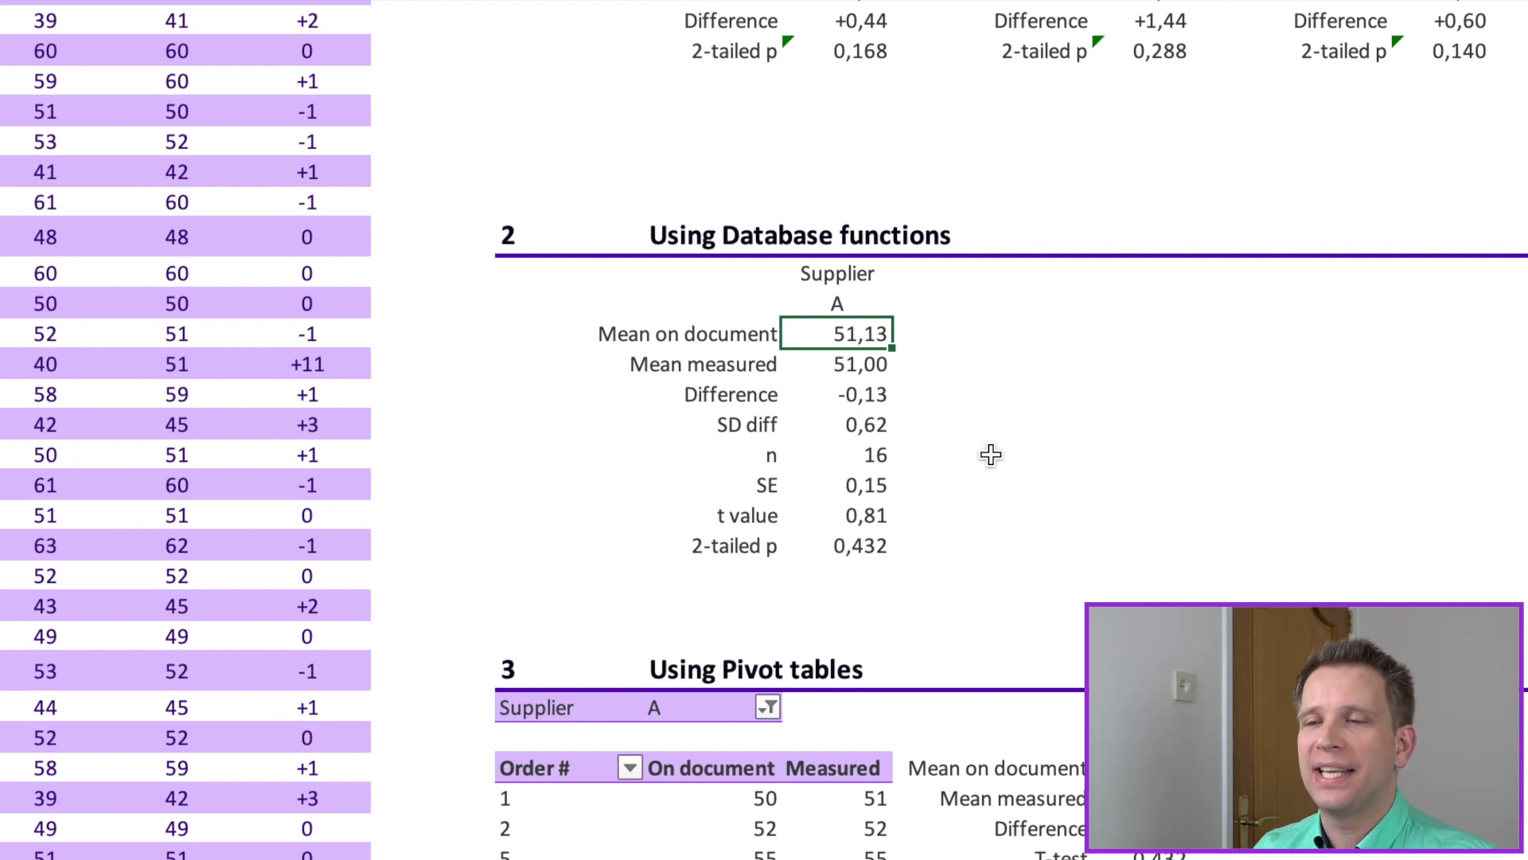
Step: Examine the n, SE, t value and 2-tailed p cells of the database section, including the ABS and T.DIST.2T formulas
click(850, 460)
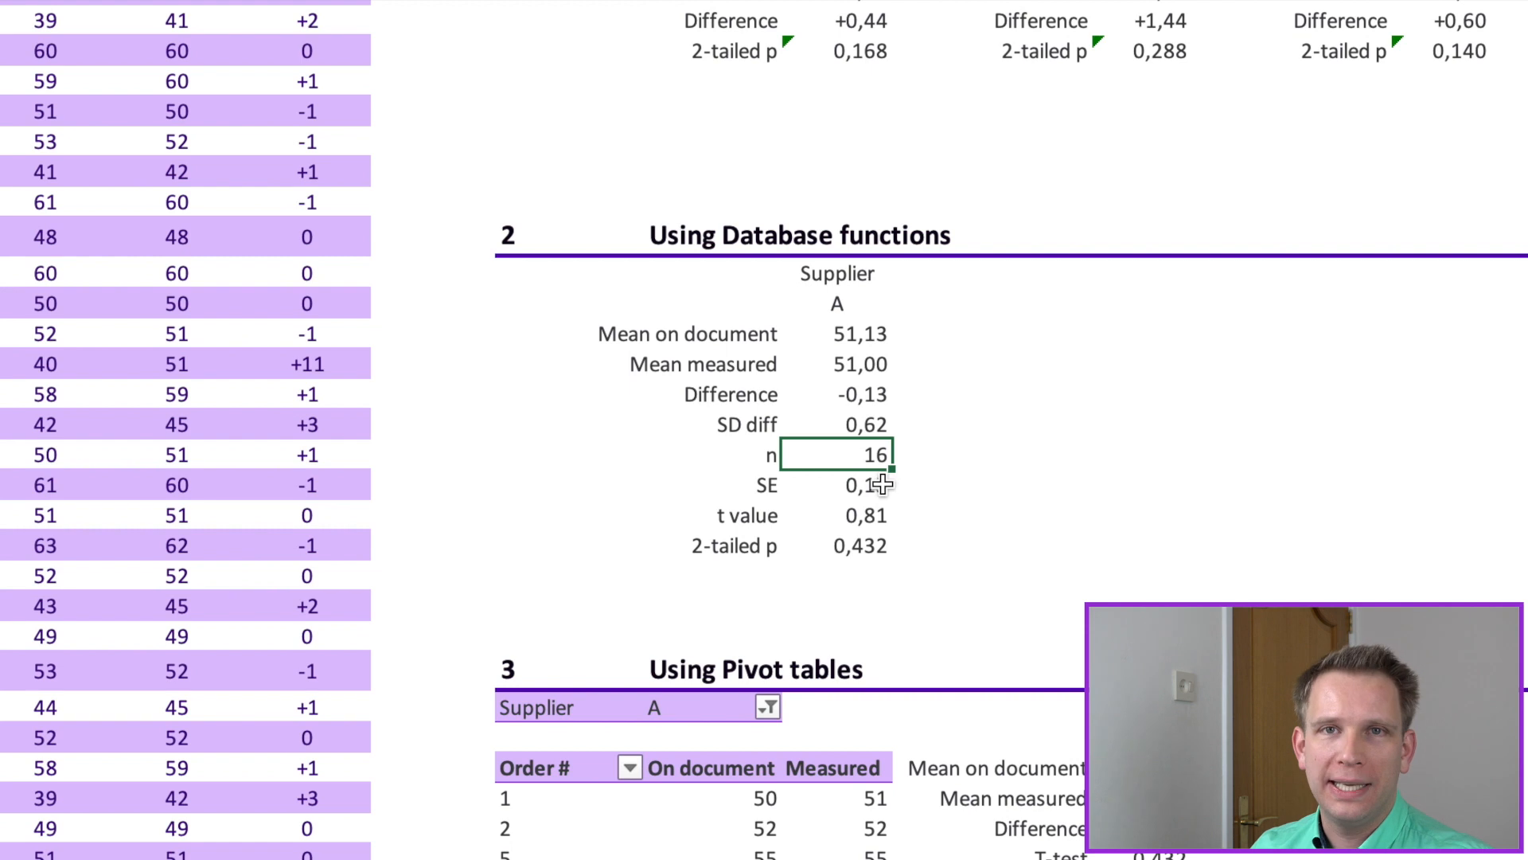
click(858, 485)
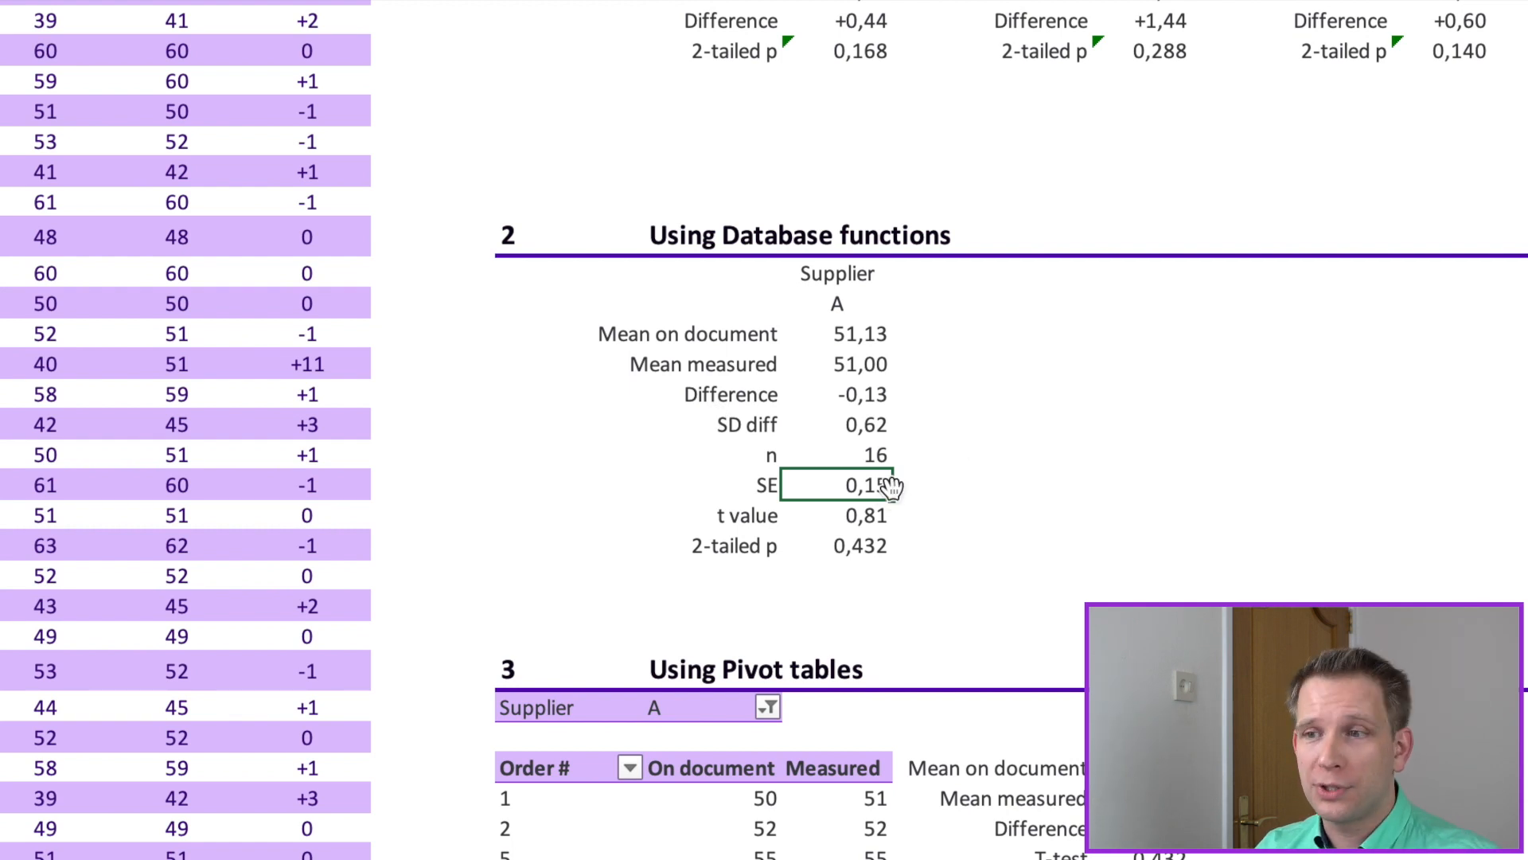
click(856, 514)
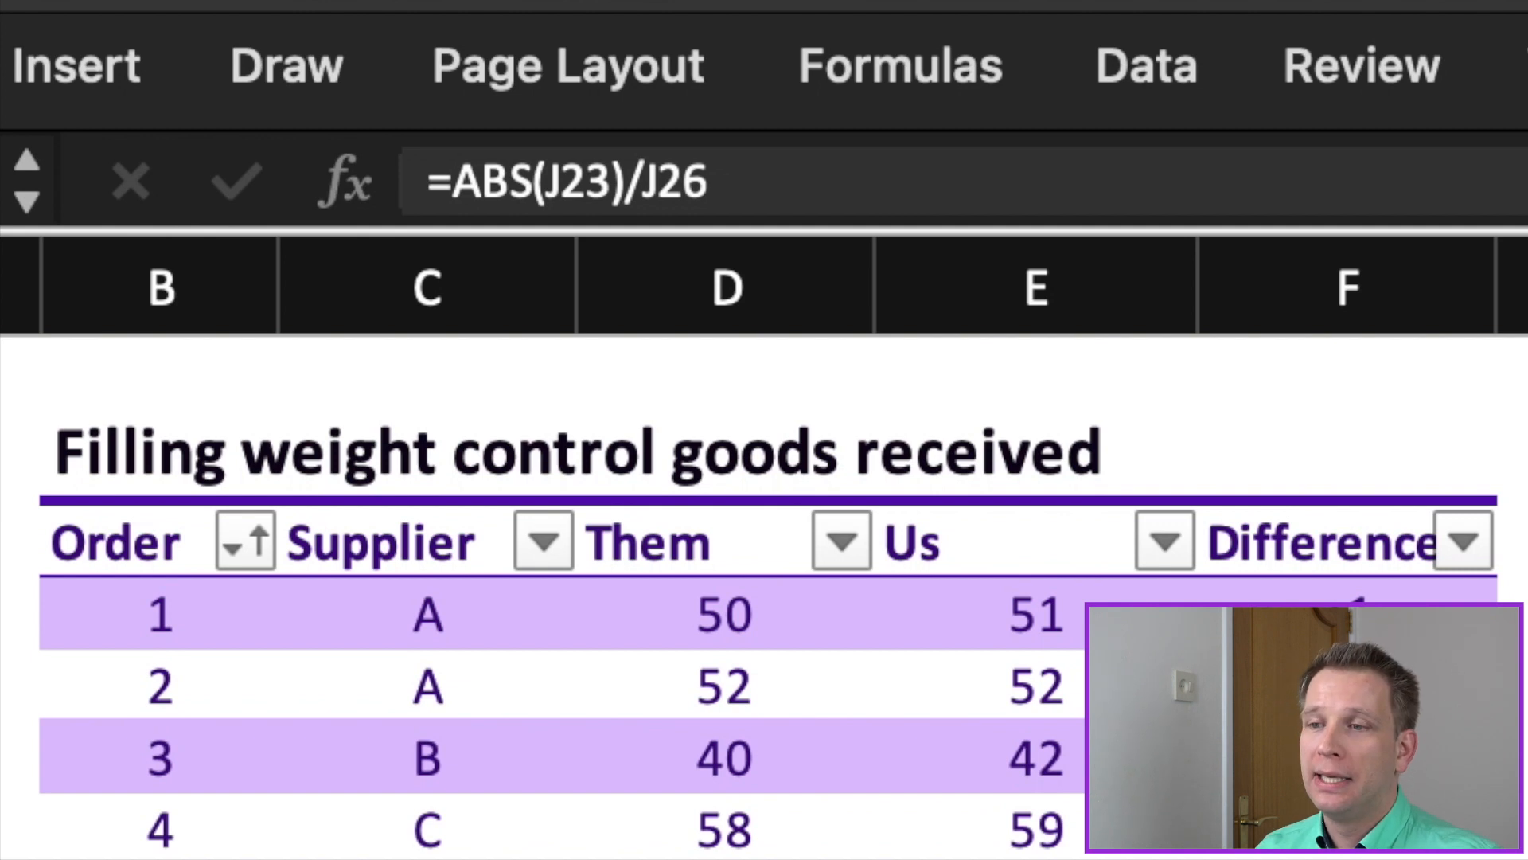
key(Down)
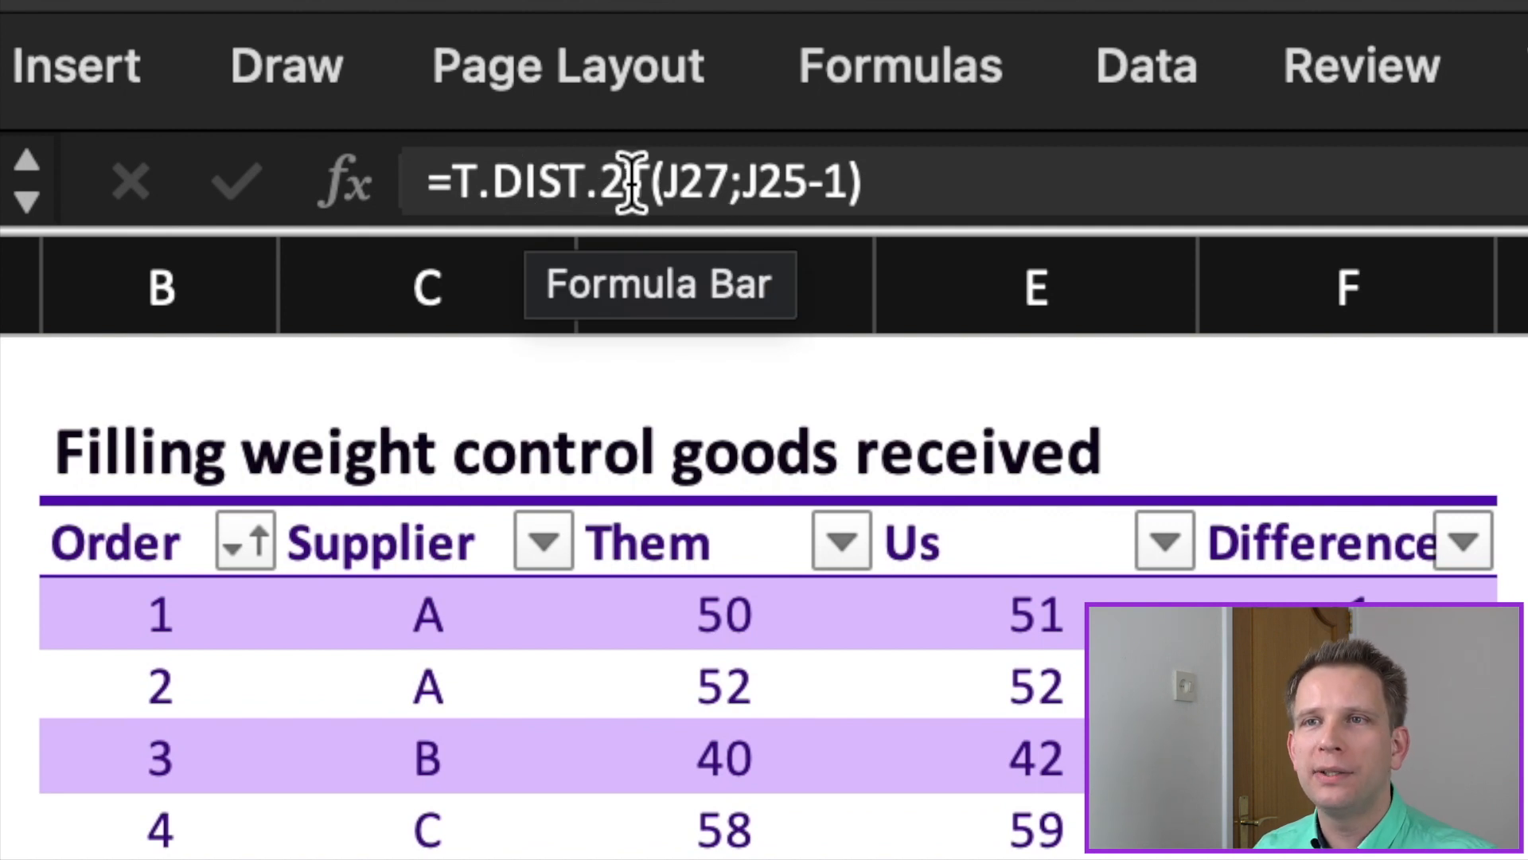
click(673, 199)
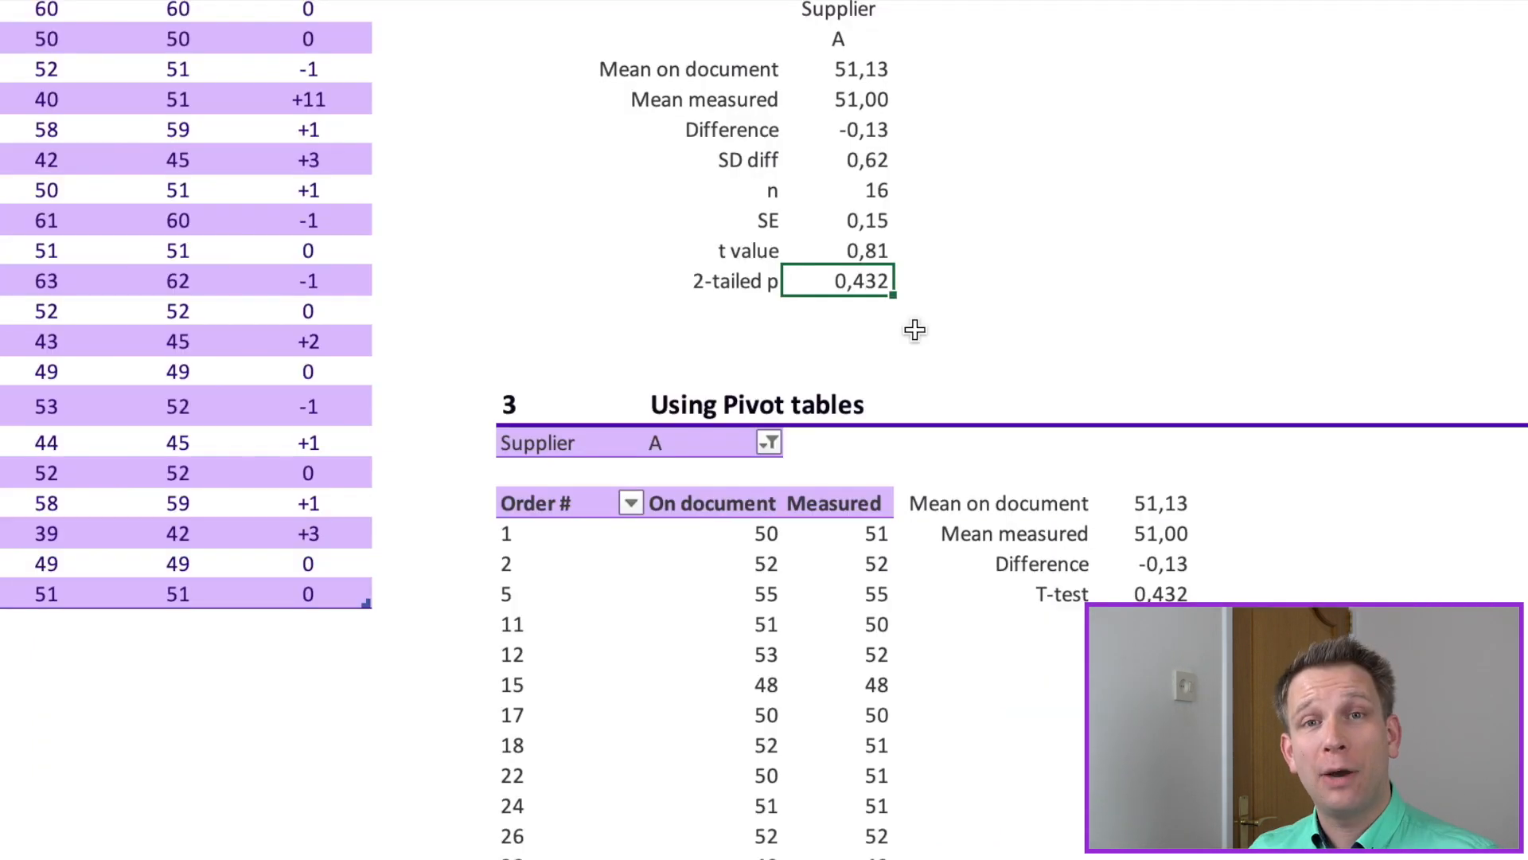
scroll(914, 329, down, 5)
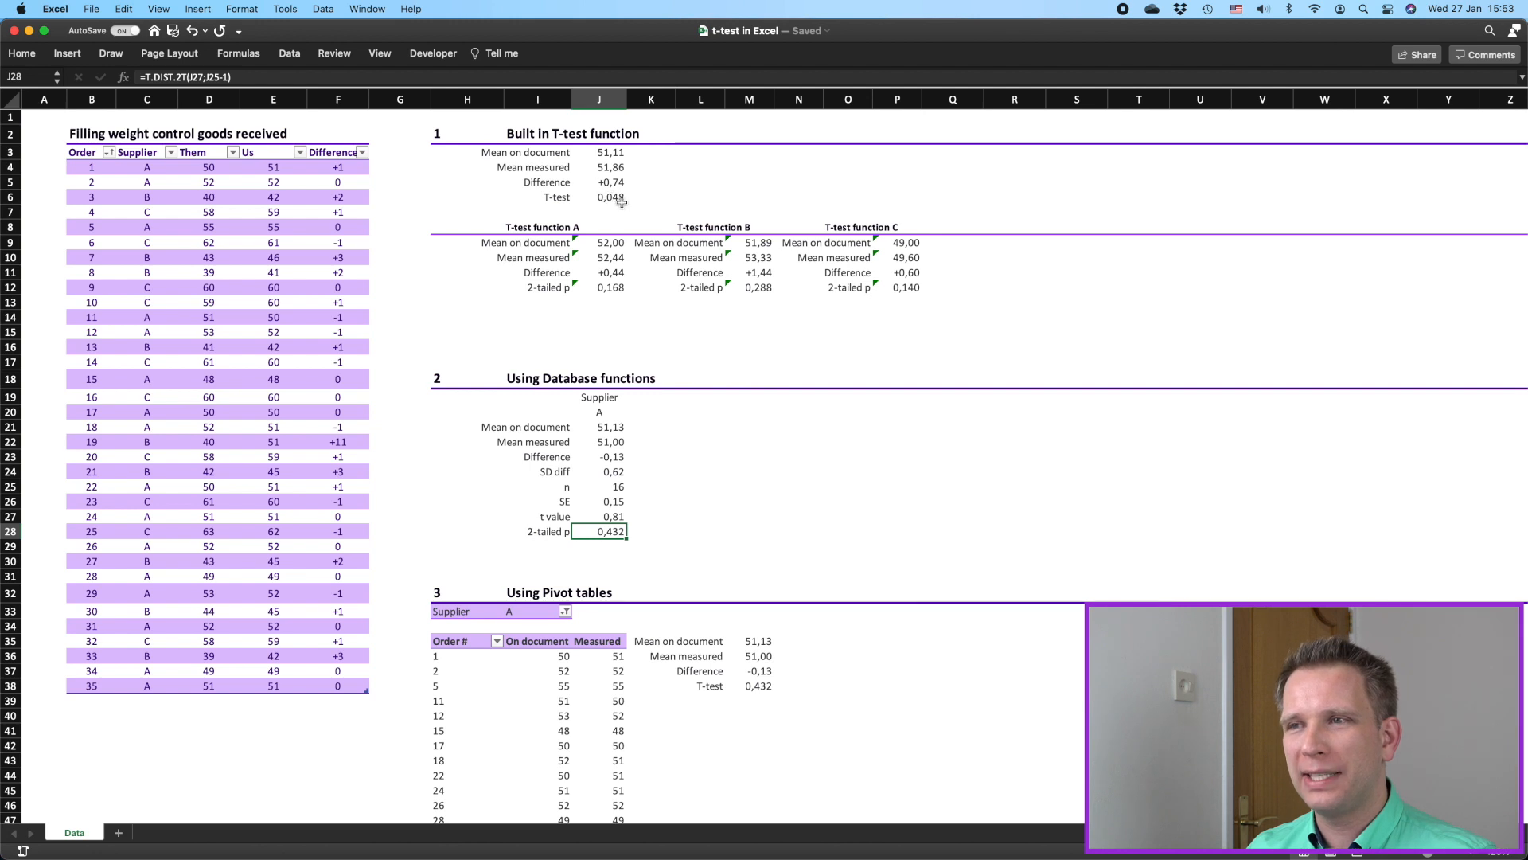
Step: Filter the filling weight table to Supplier A and restore all suppliers, checking the built-in T-test section
click(605, 183)
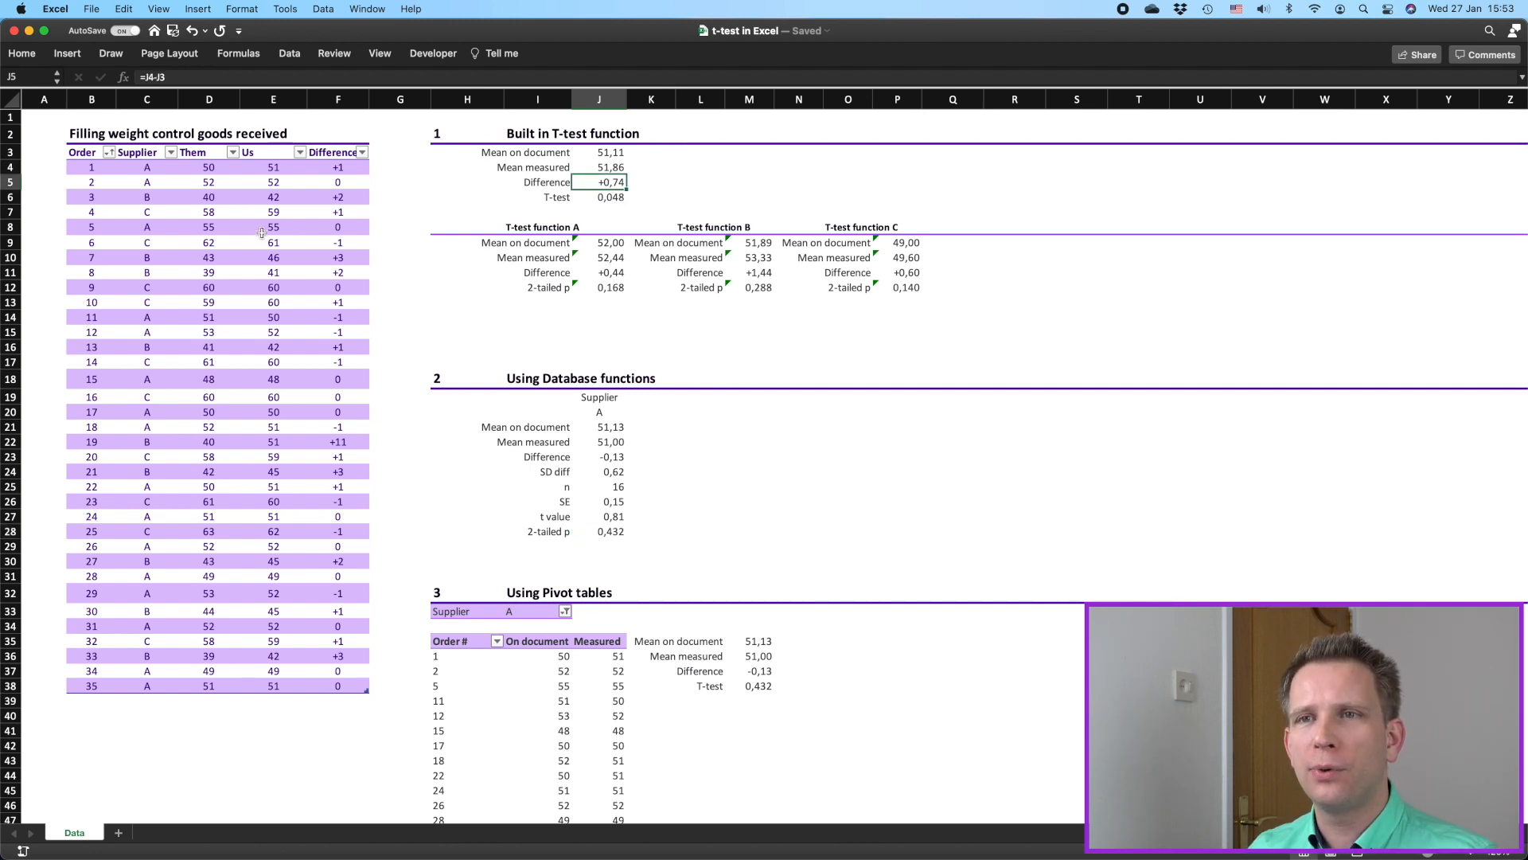
click(171, 154)
click(218, 330)
click(220, 345)
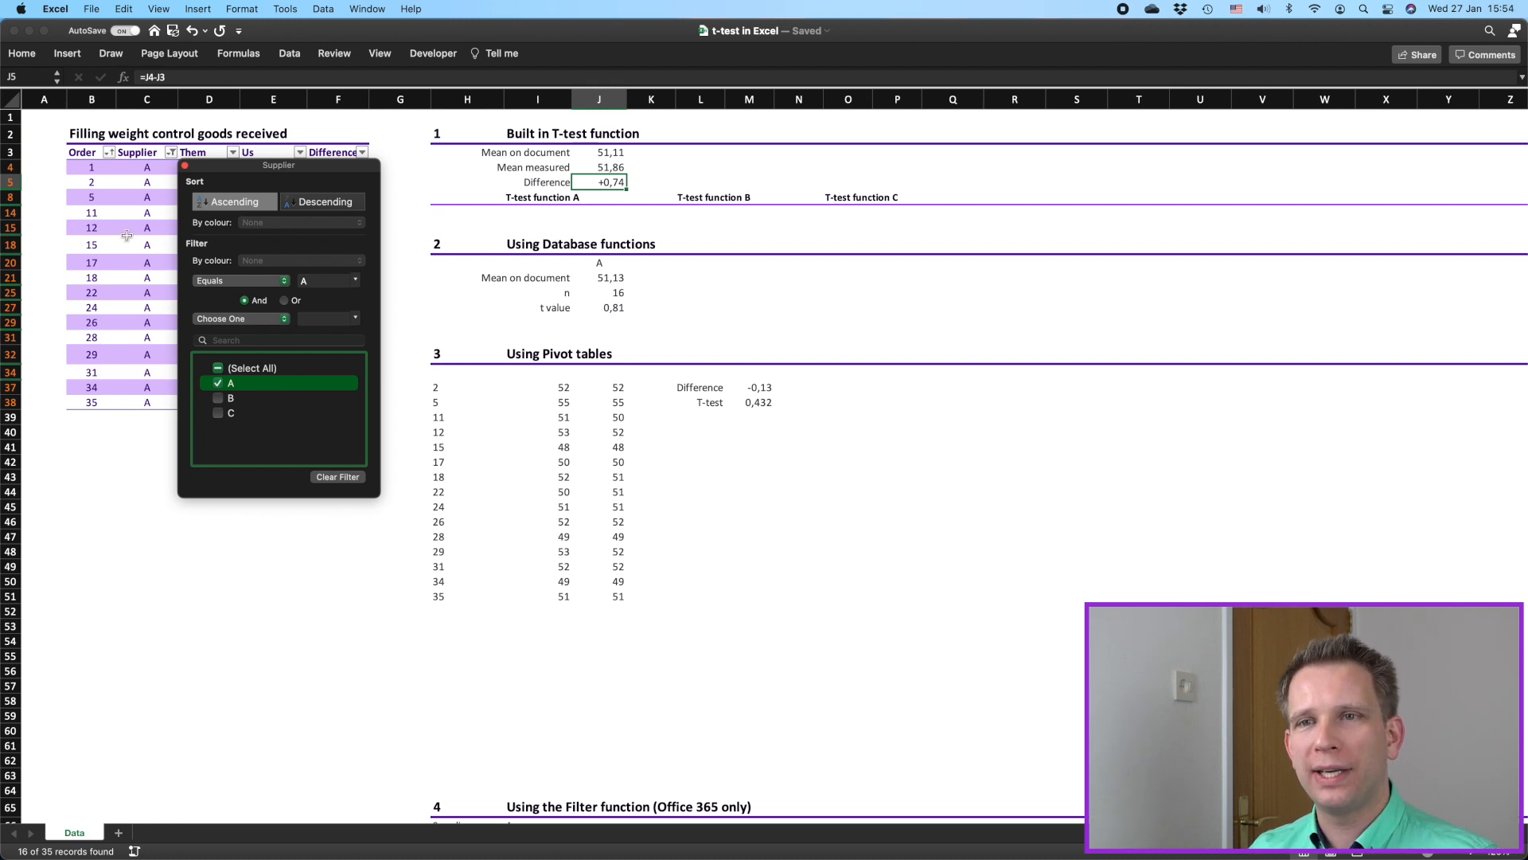
click(218, 374)
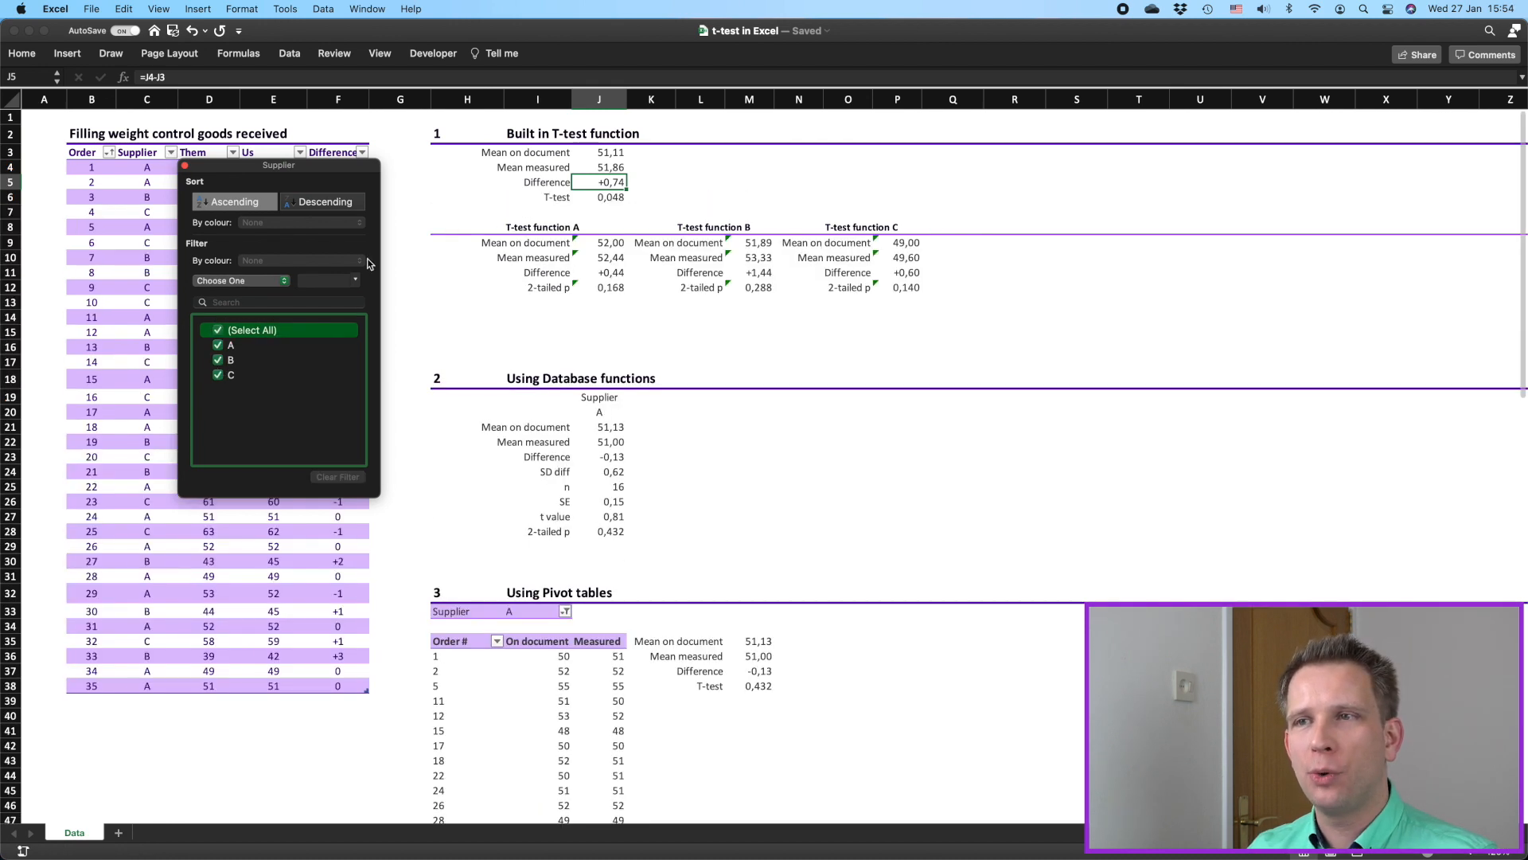
click(506, 201)
click(611, 163)
click(609, 197)
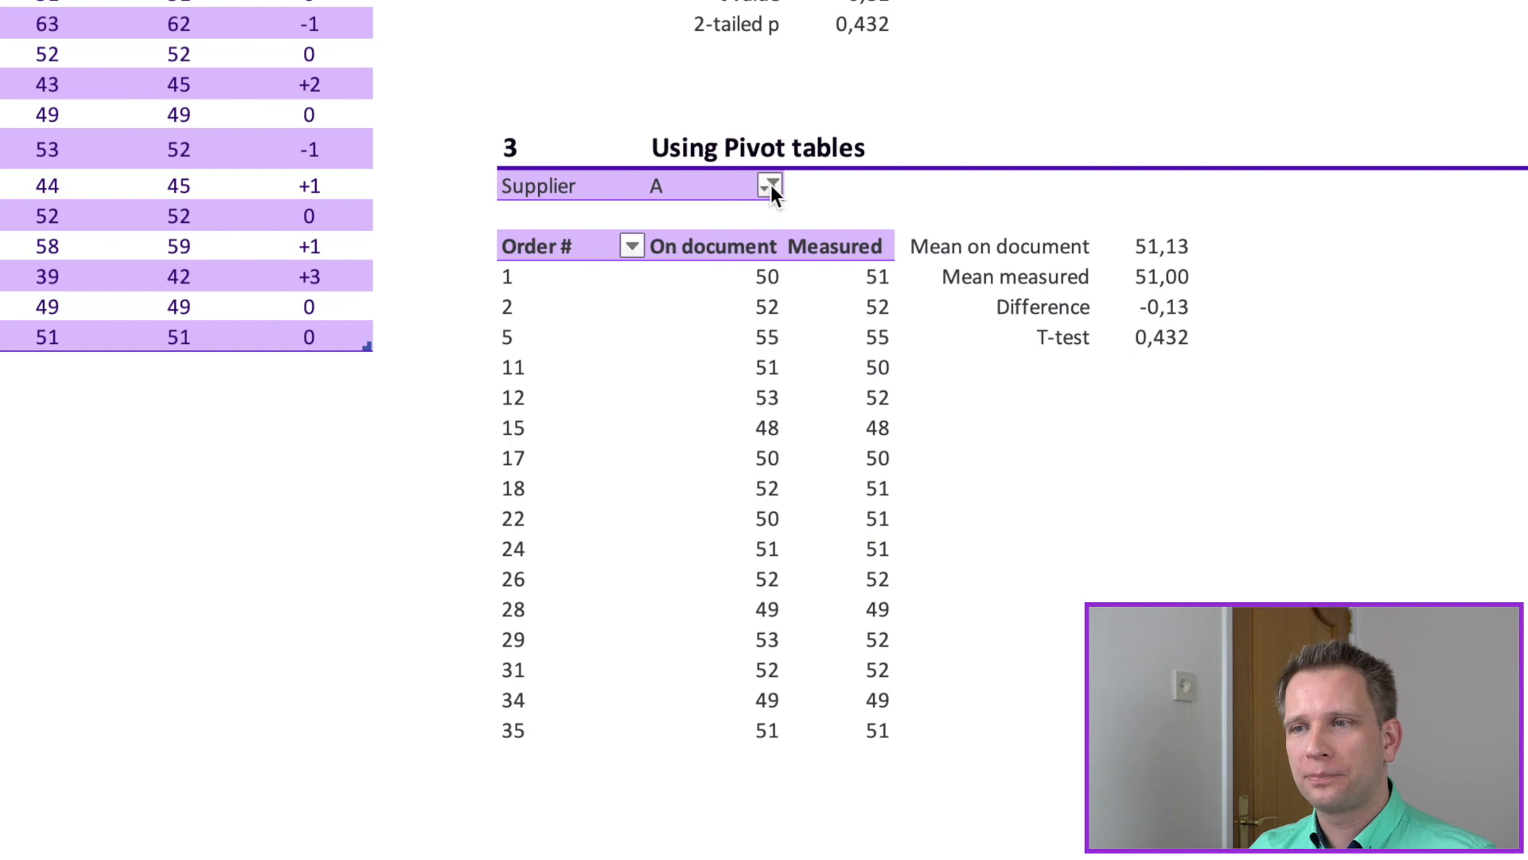
Step: Filter the pivot table to Supplier B only
click(771, 184)
click(866, 358)
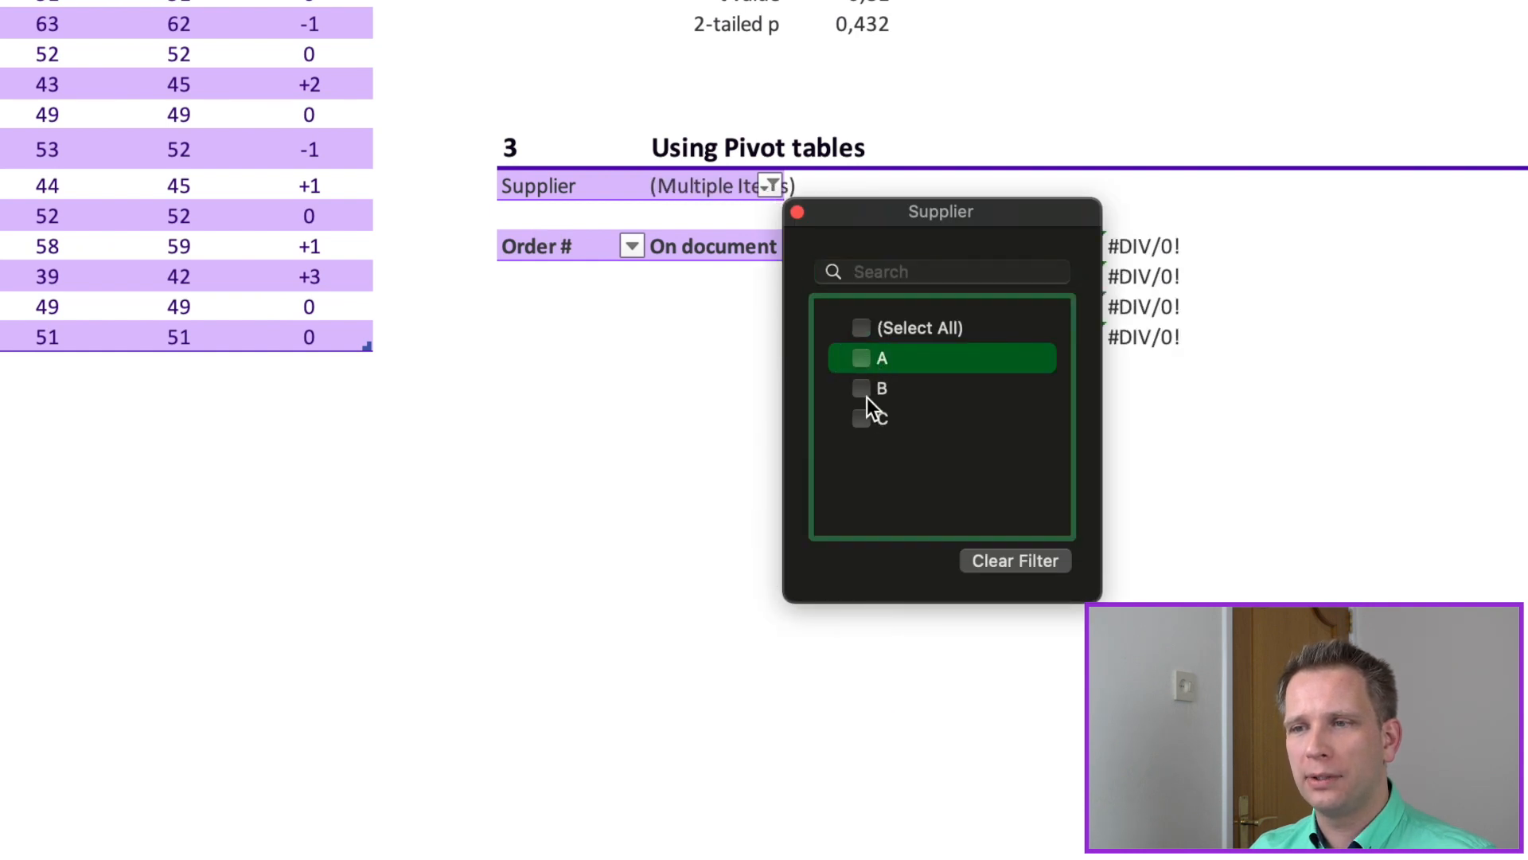
click(866, 390)
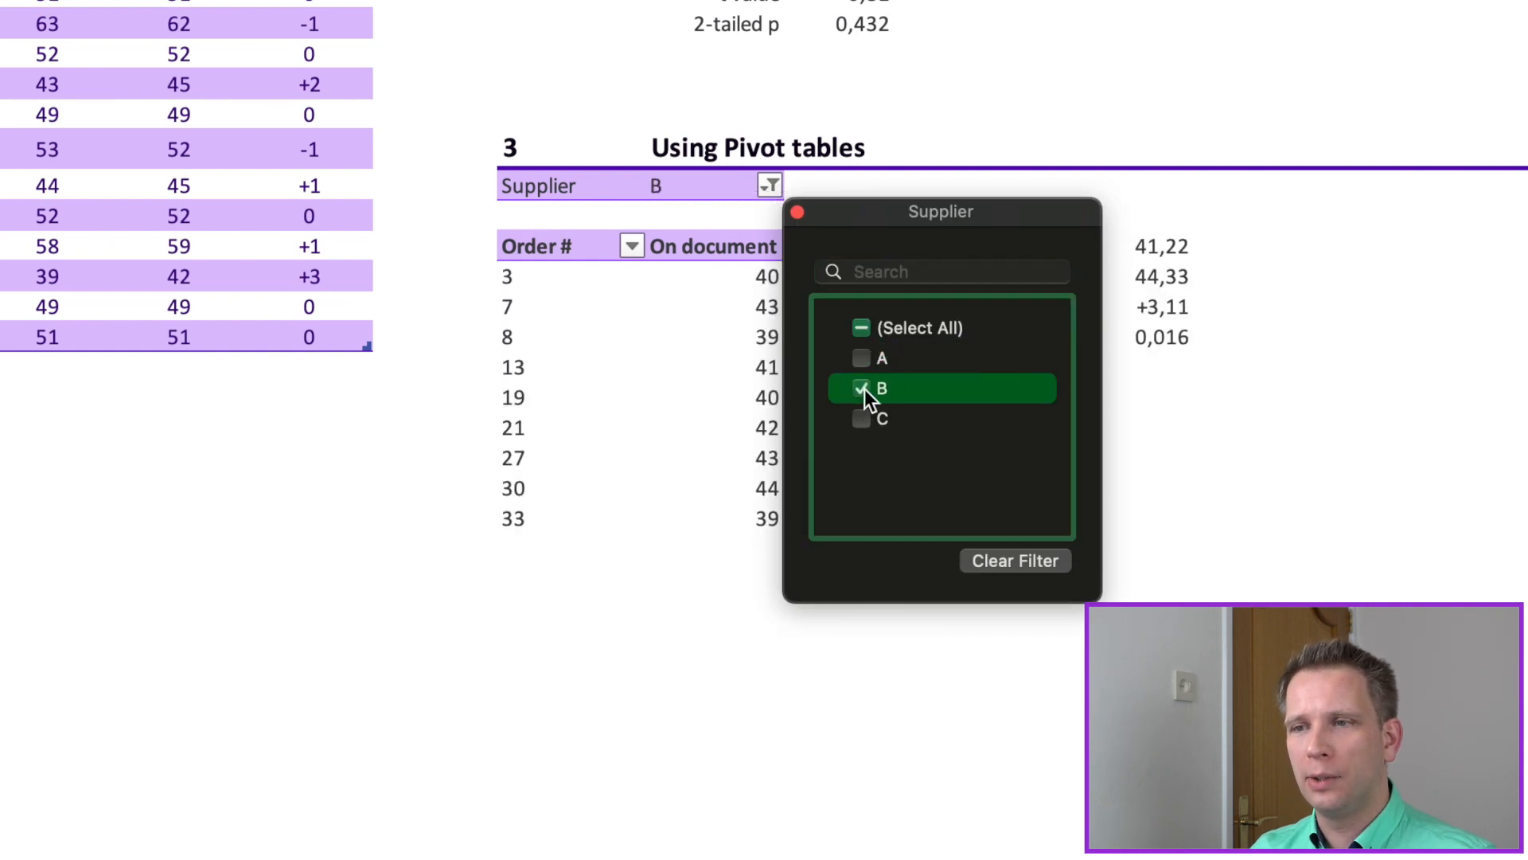
click(1280, 467)
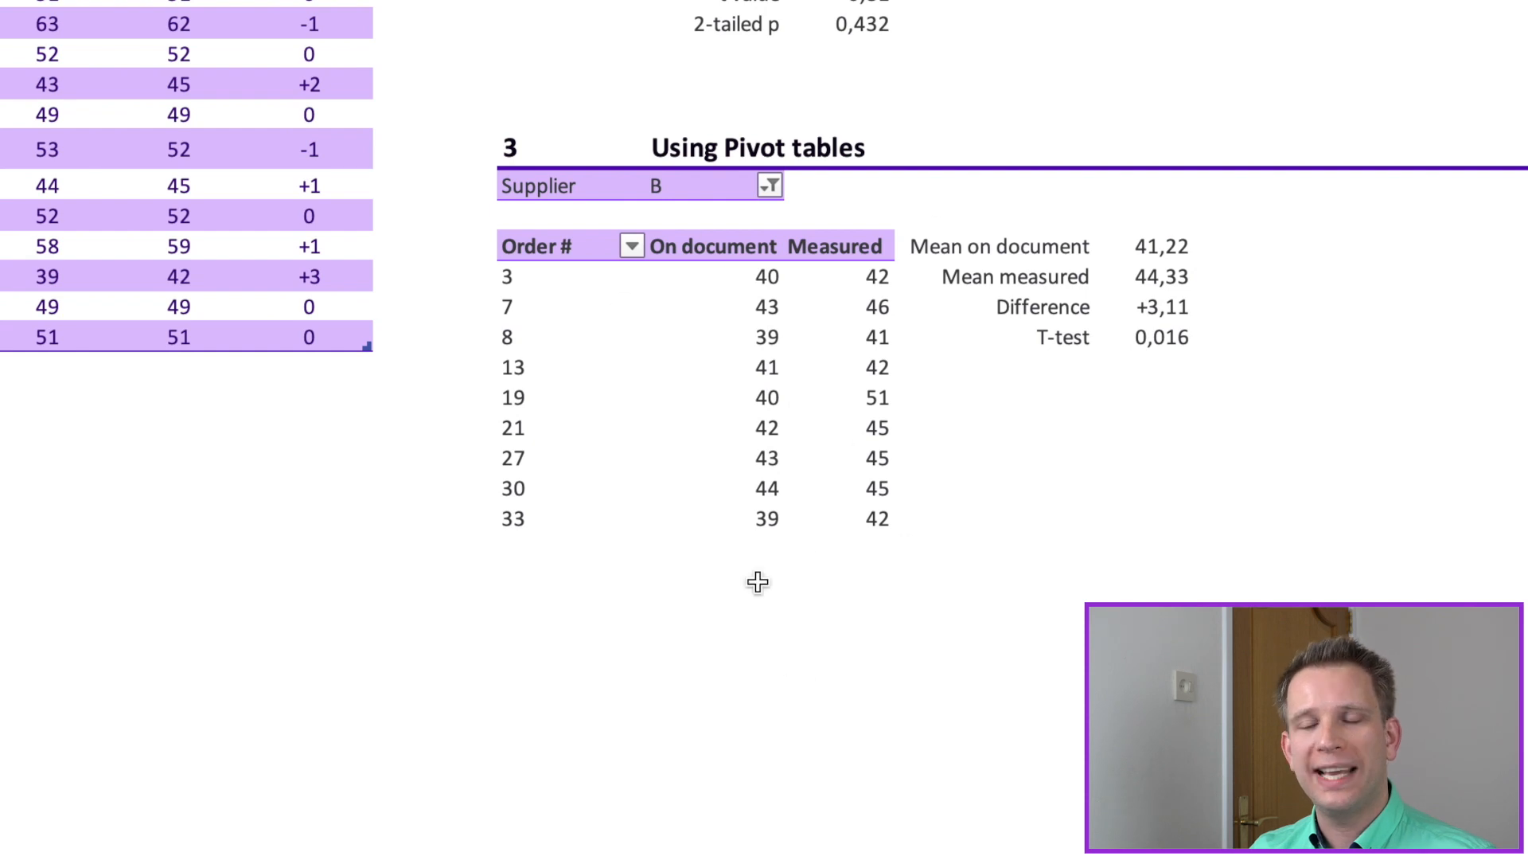
Step: Examine the formulas beside the pivot table for Mean on document, Mean measured and T-test, including their I36:I60 and J36:J60 ranges
click(1164, 246)
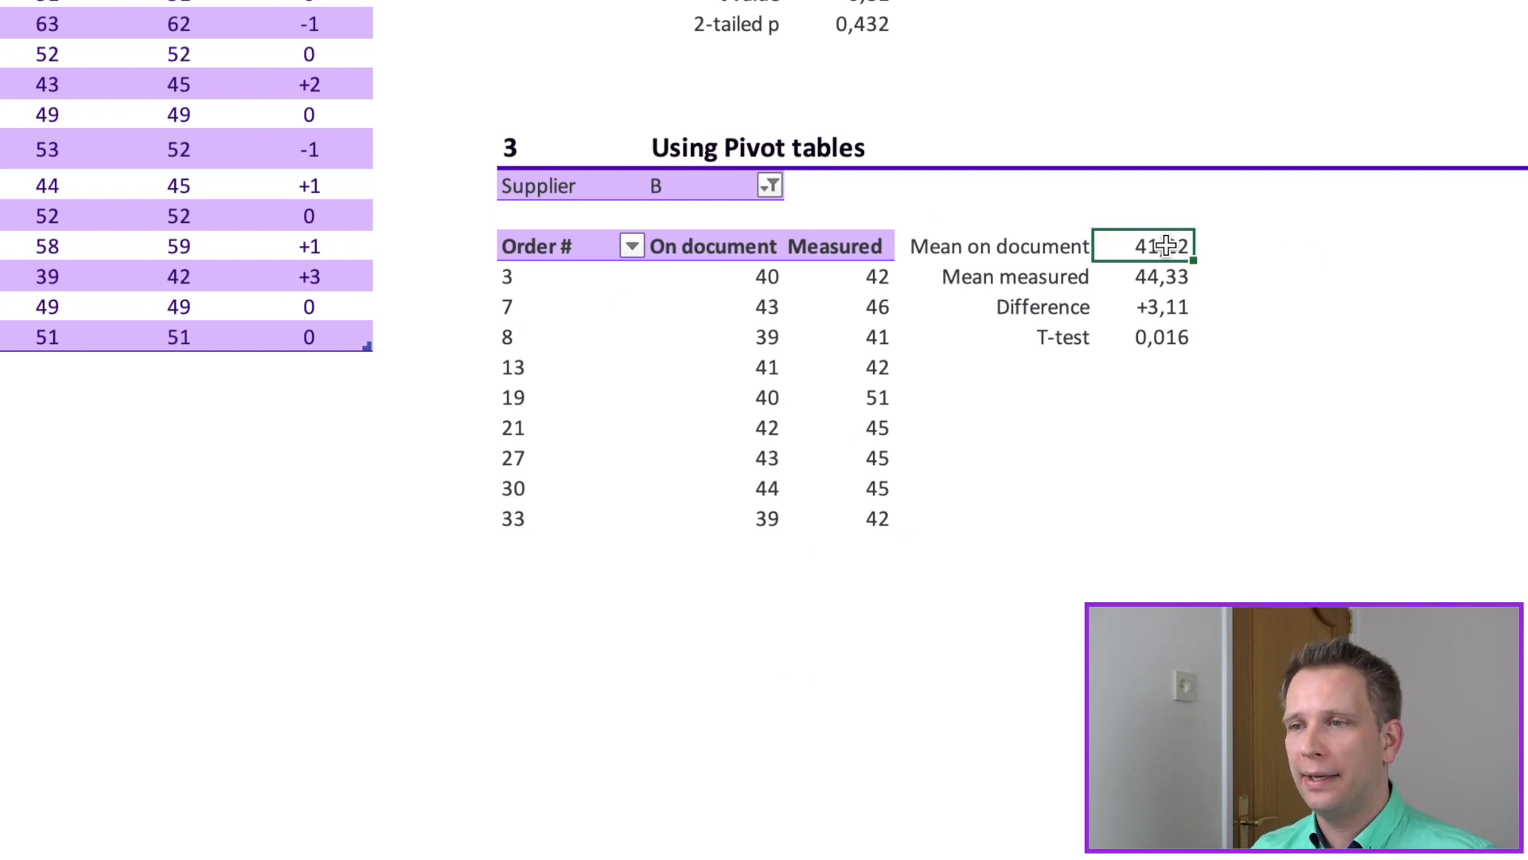
key(F2)
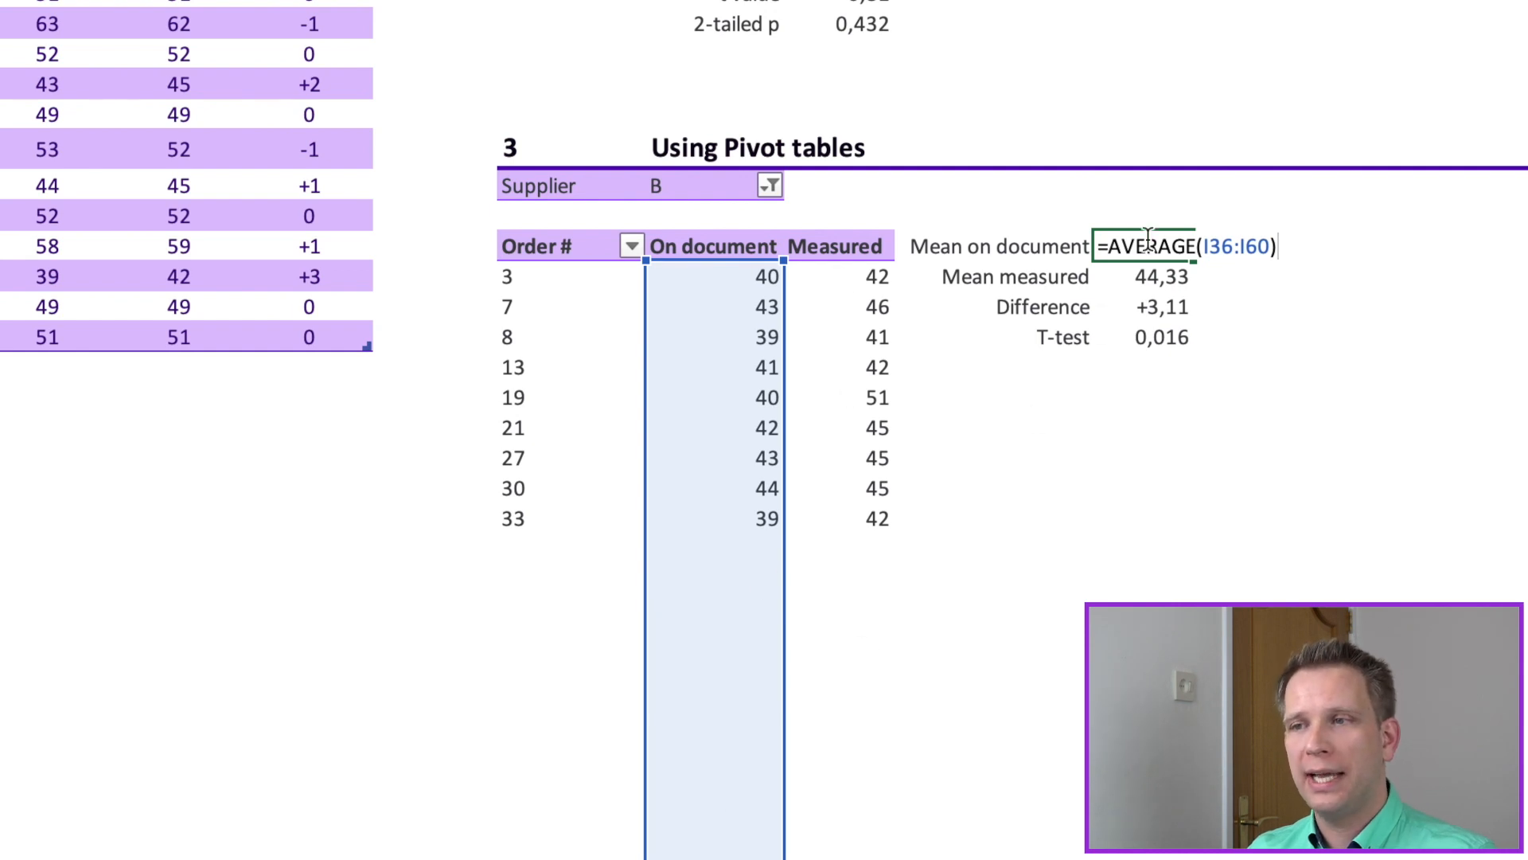
click(1174, 277)
key(F2)
key(Escape)
key(Down)
key(Down)
key(F2)
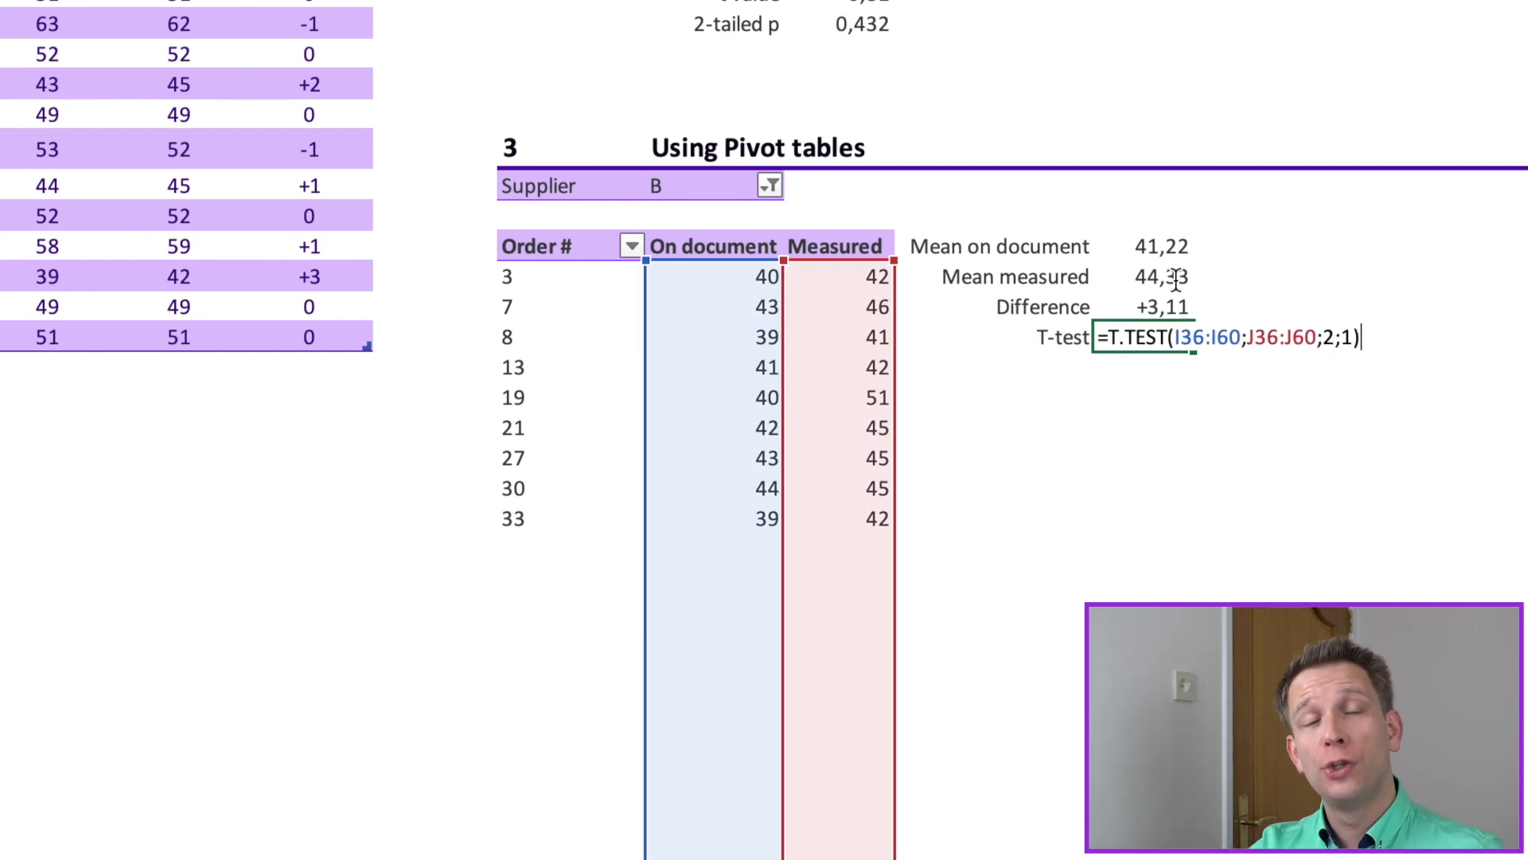
key(Return)
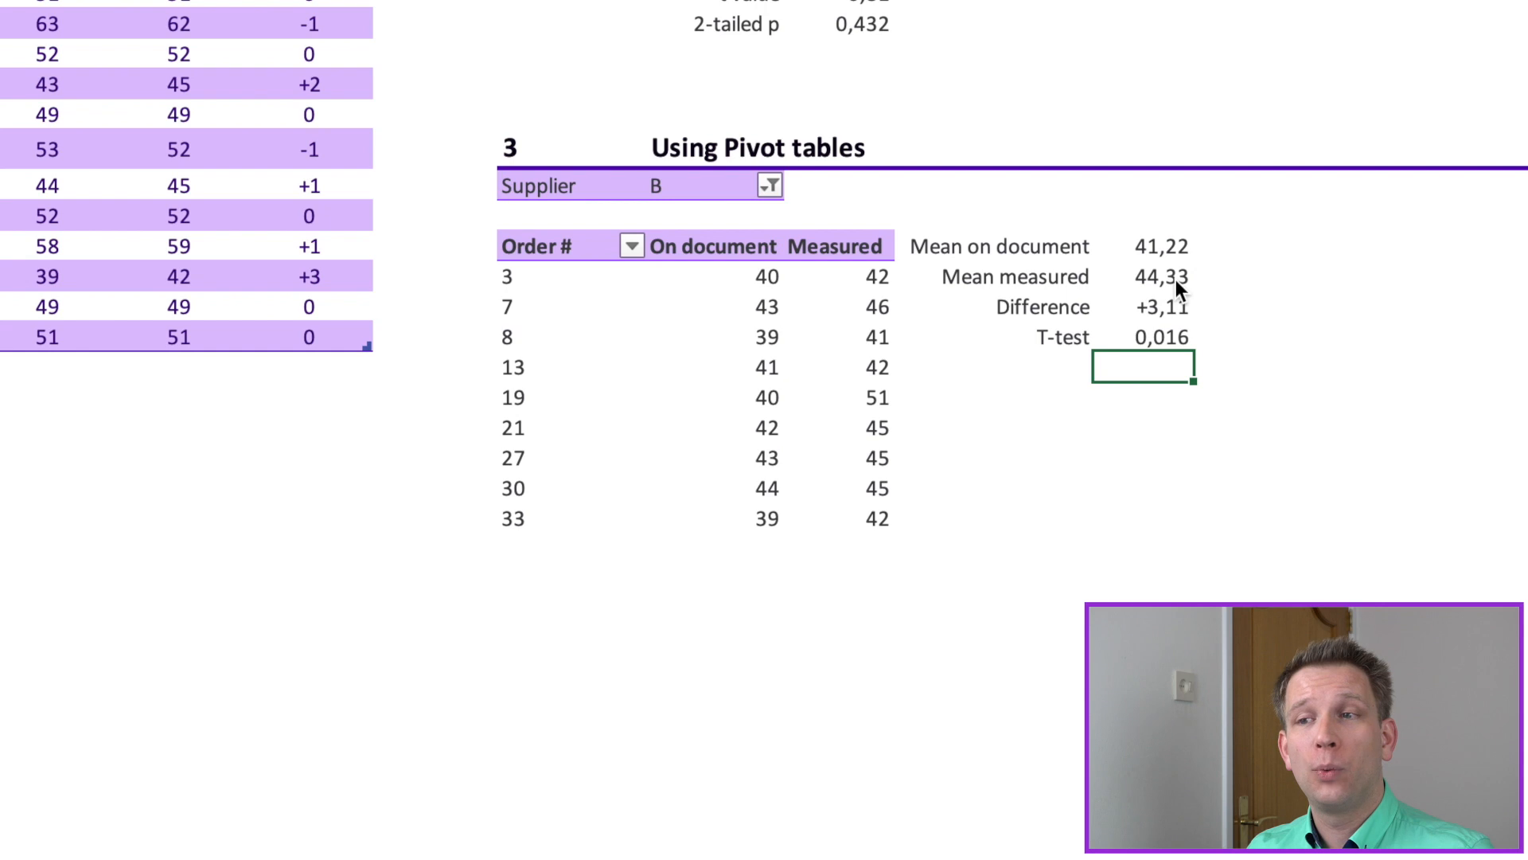
Step: Add Supplier A to the pivot table's filter alongside B and inspect the T-test cell
click(769, 188)
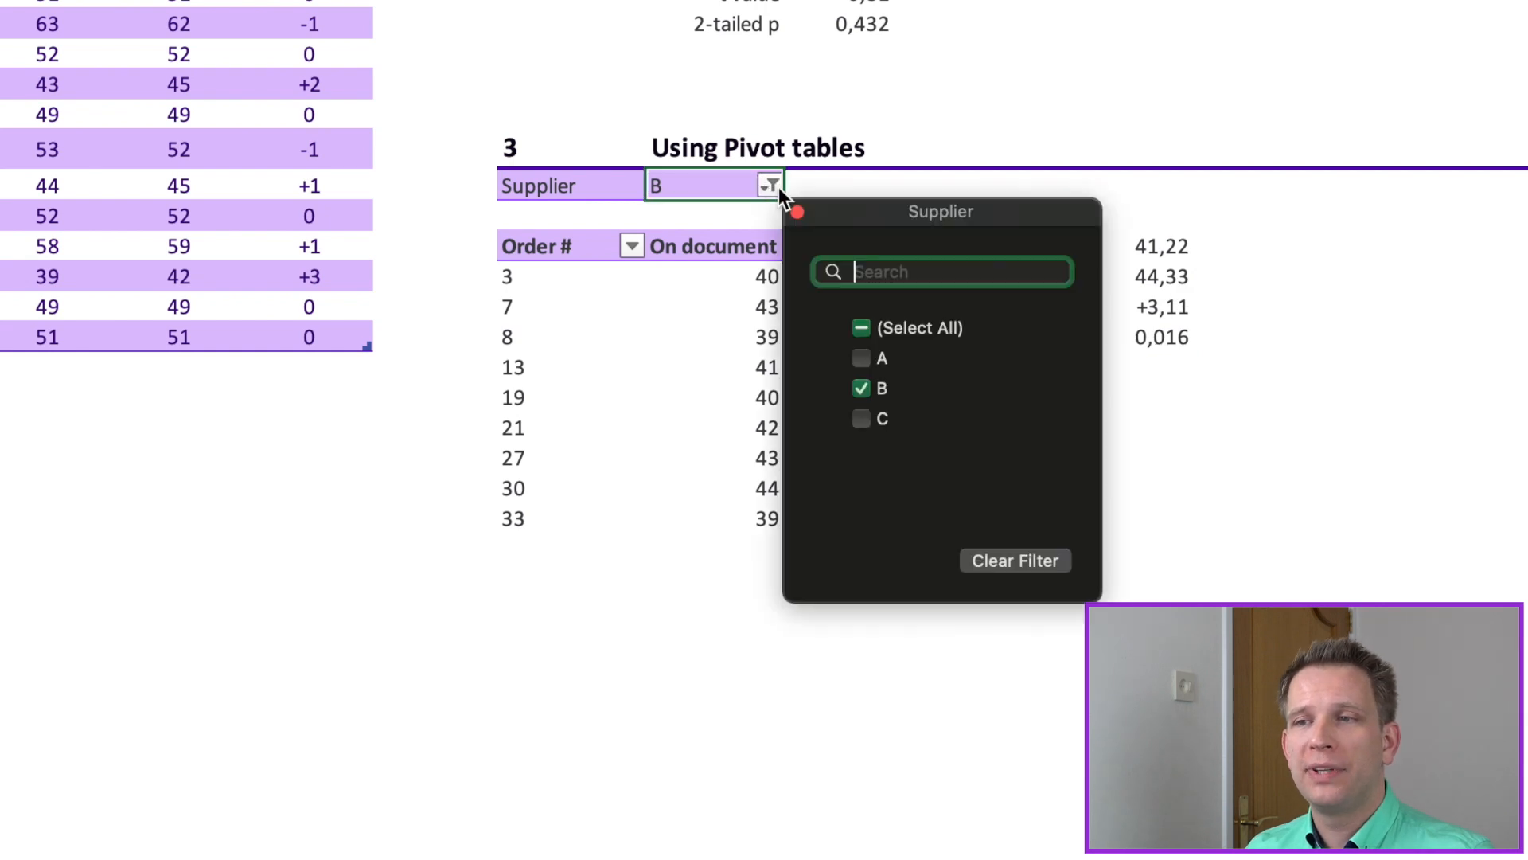
click(860, 359)
click(1403, 509)
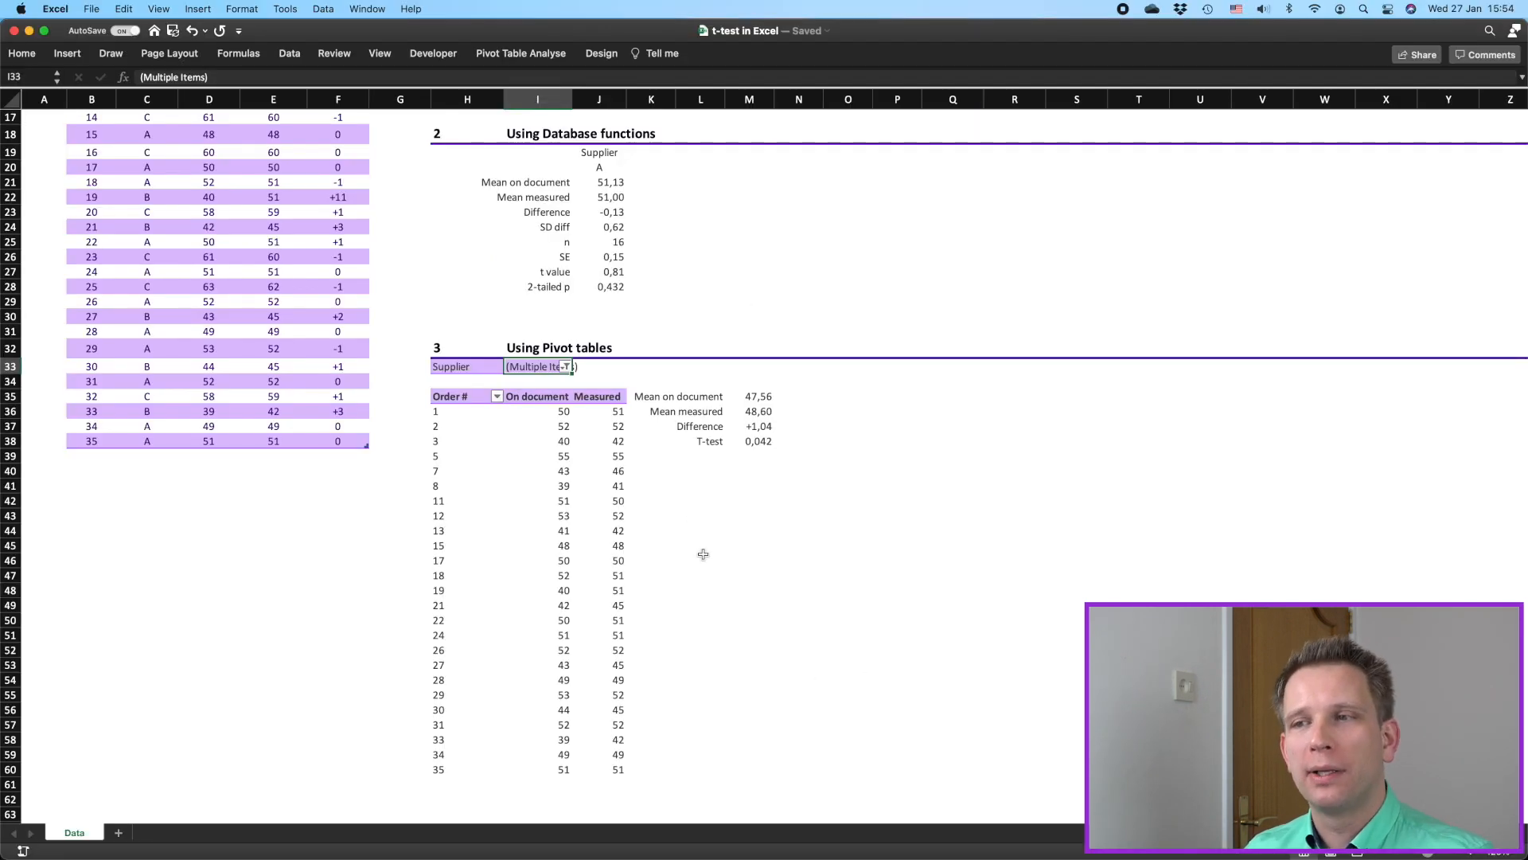
double_click(757, 442)
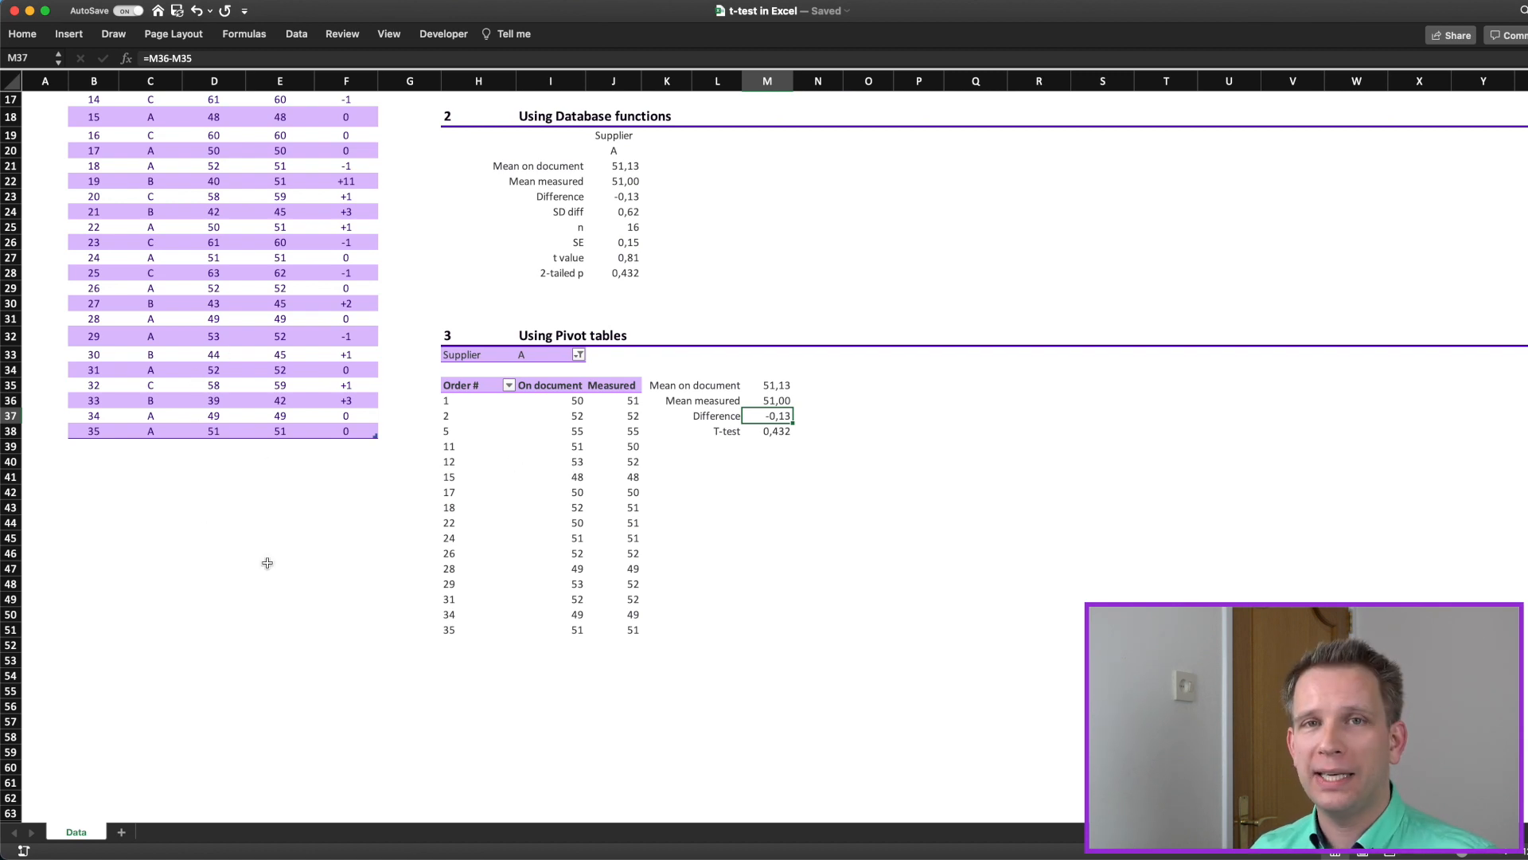
Step: Locate the Refresh command for the pivot table
click(573, 478)
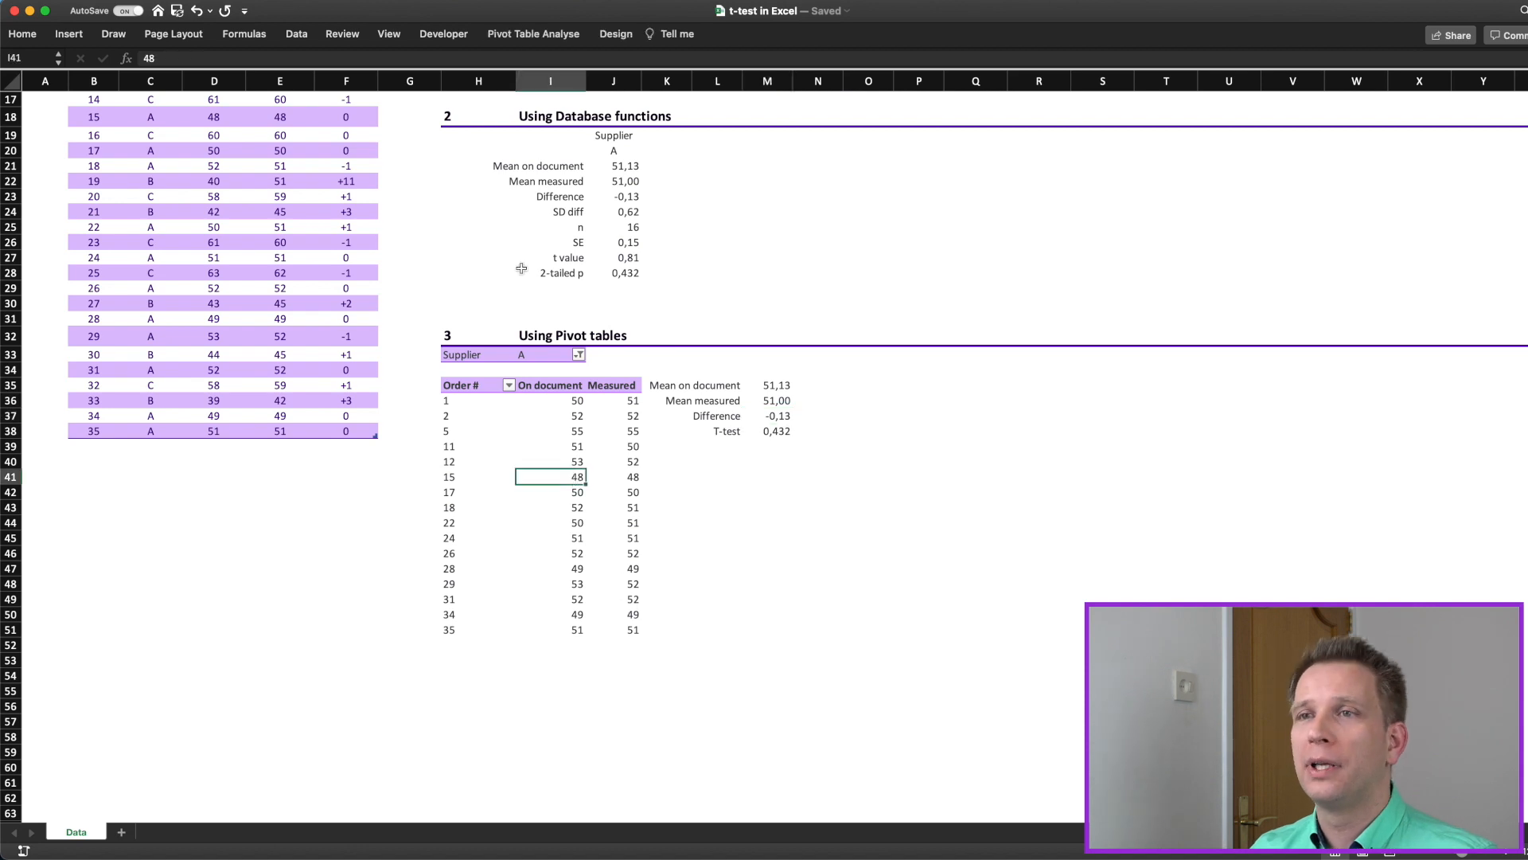
click(562, 35)
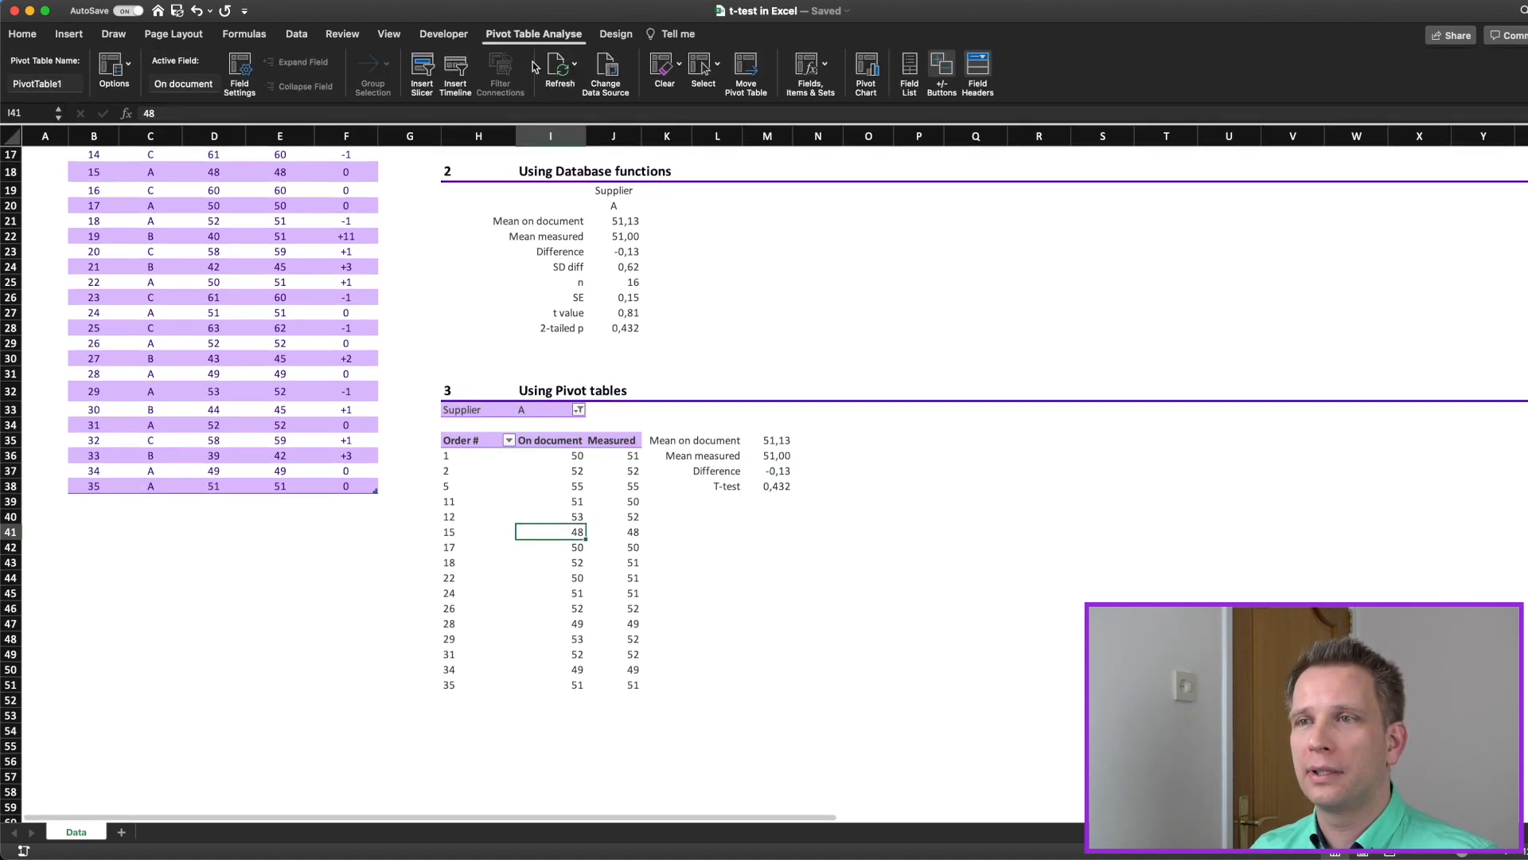
click(675, 608)
Step: Copy range H33:M62, containing the pivot table and its t-test cells, to a new location starting at O33
drag(493, 412, 757, 444)
scroll(760, 446, up, 9)
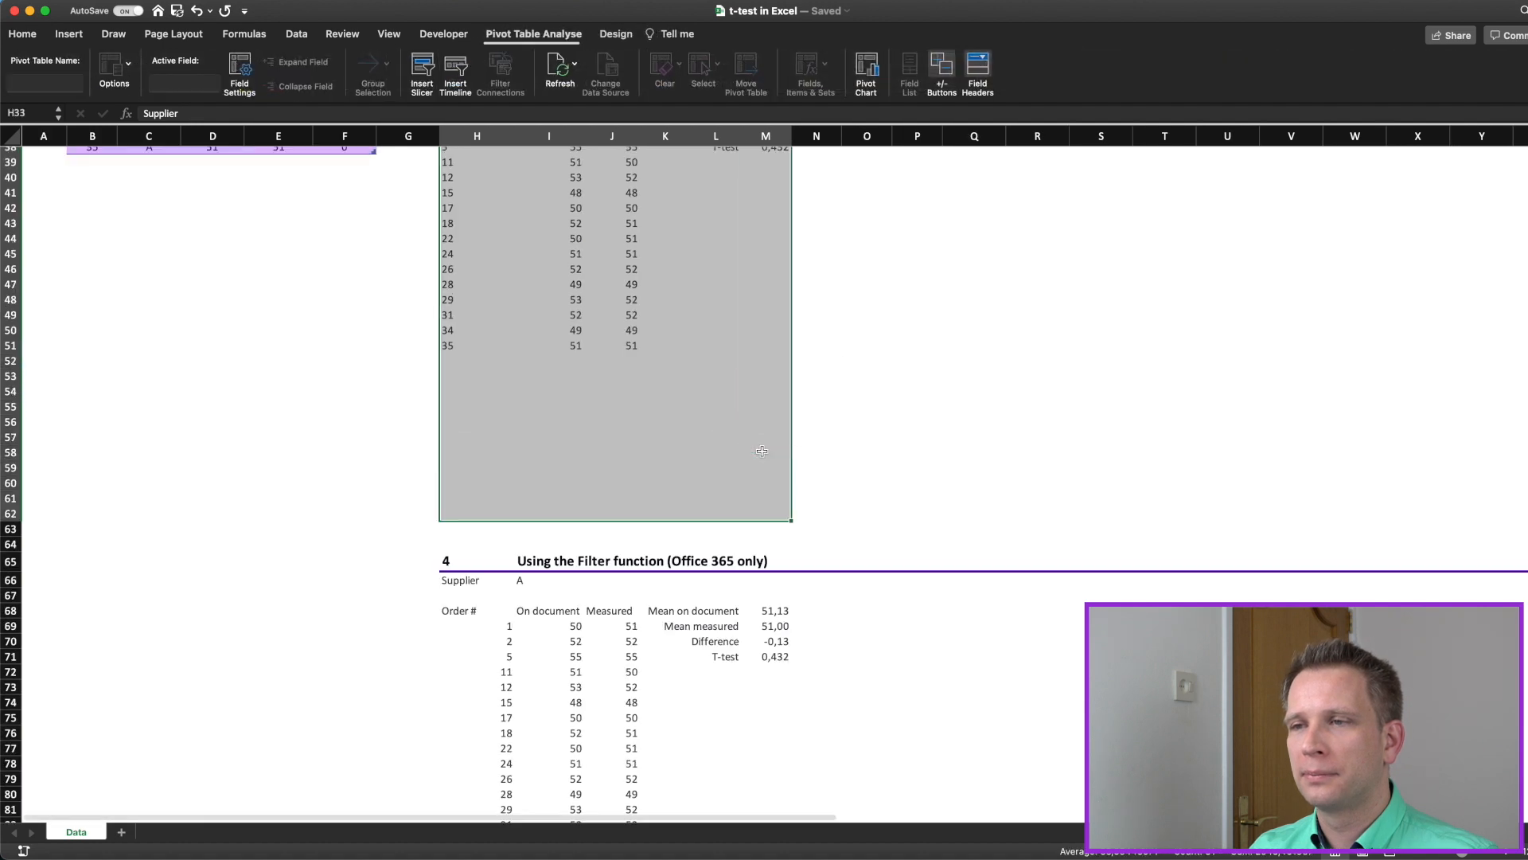
key(super+c)
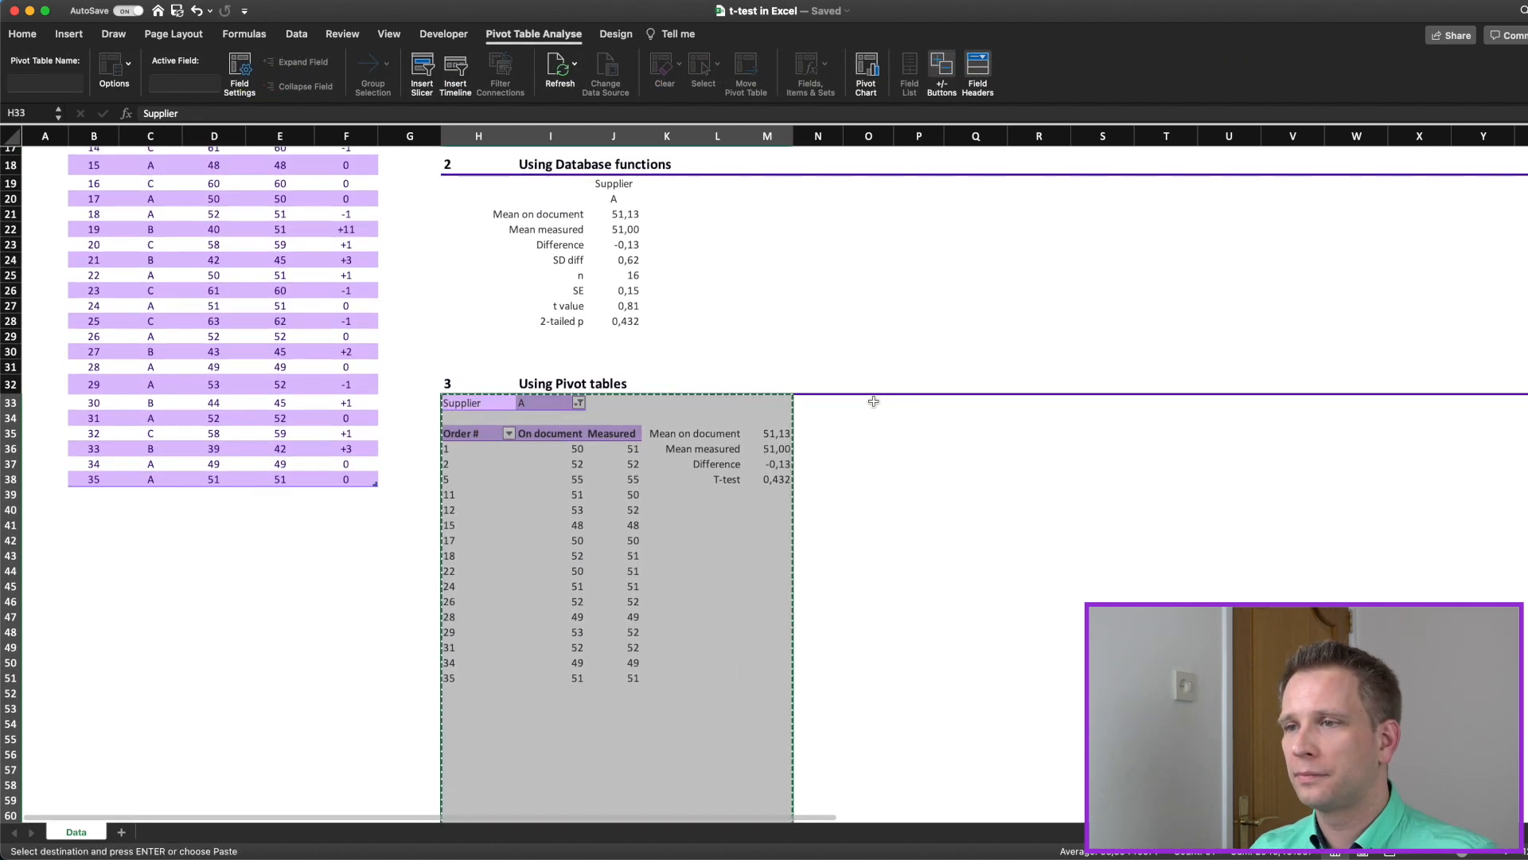
click(868, 404)
key(super+v)
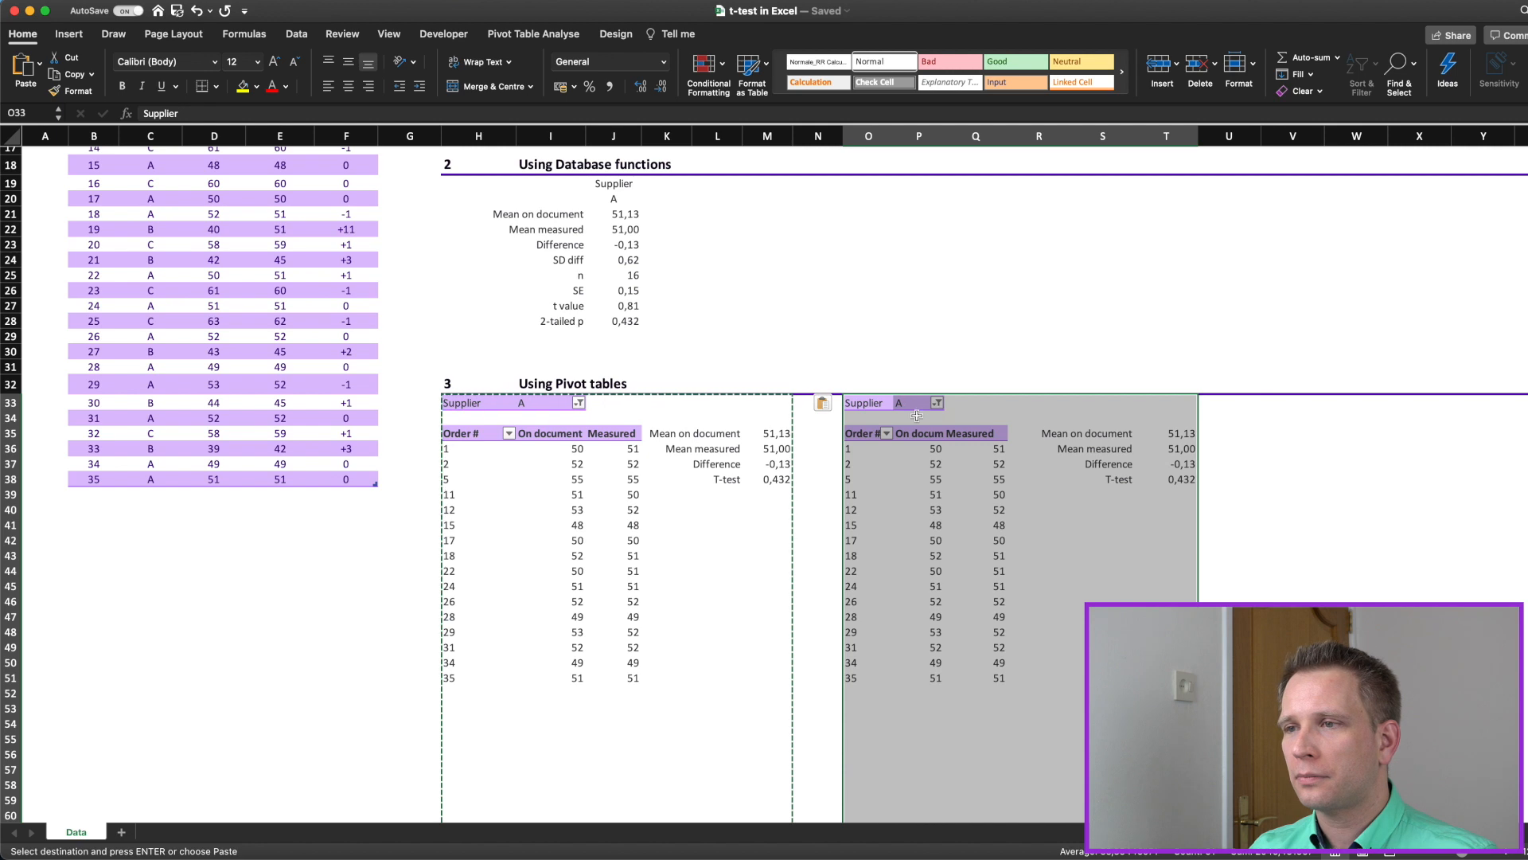
Step: Filter the copied pivot table at O33 to show only Supplier B instead of A
click(919, 418)
click(938, 403)
click(983, 490)
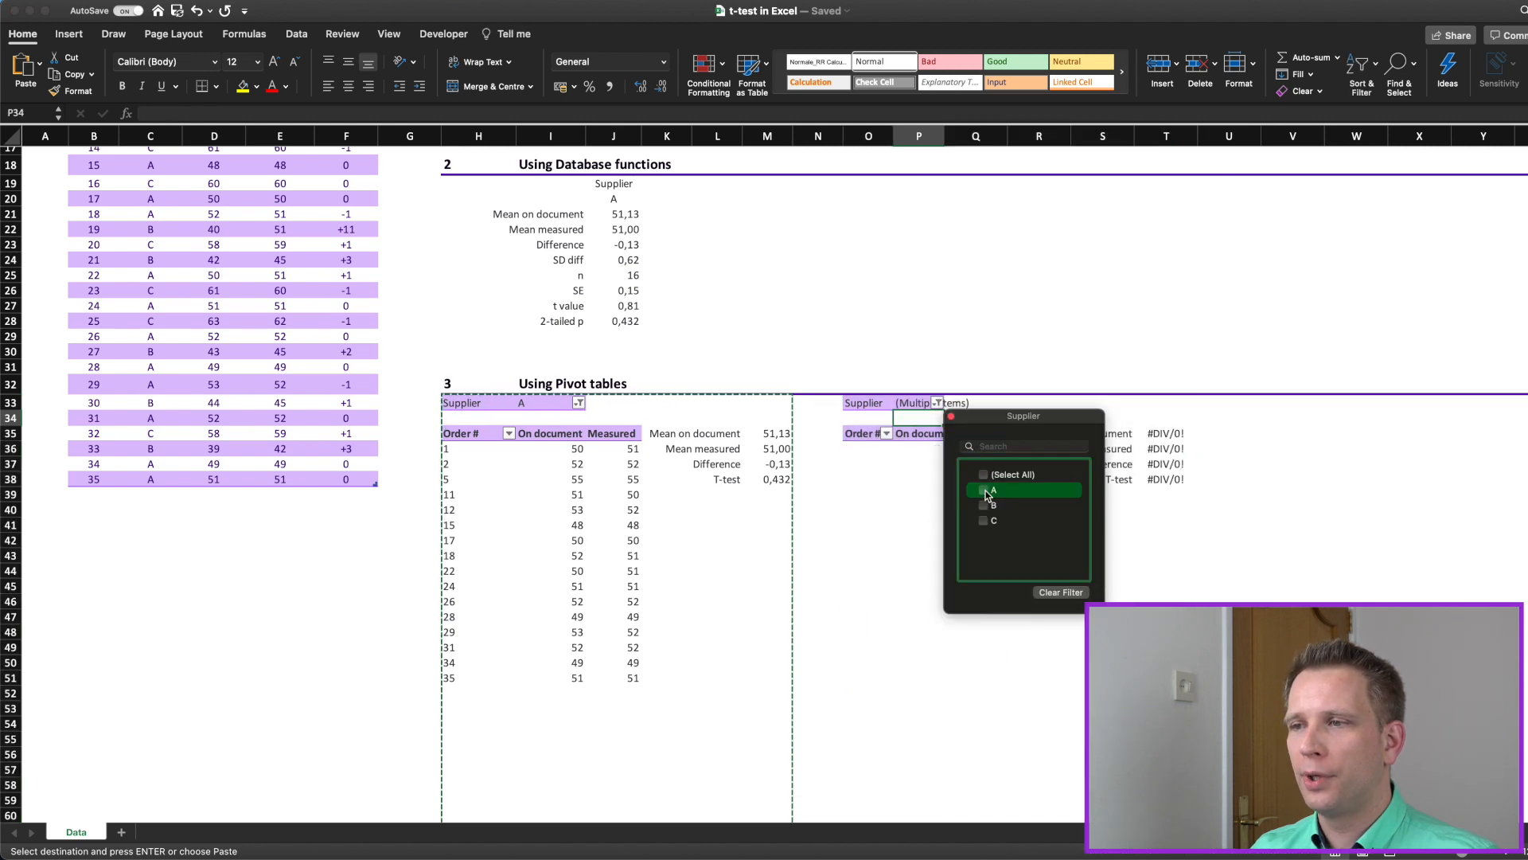
click(984, 507)
click(951, 415)
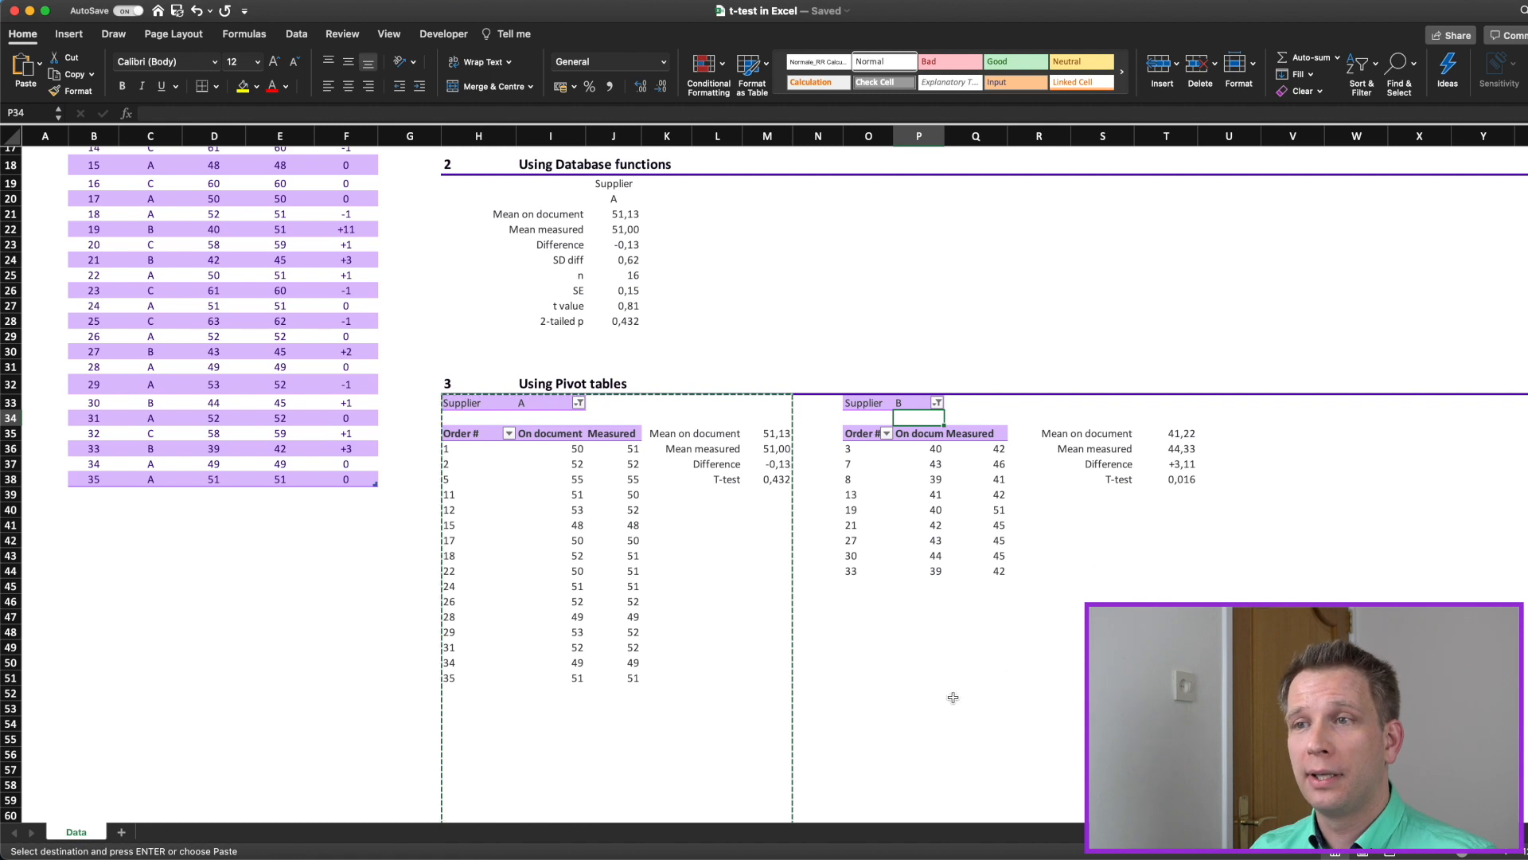
Step: Copy the database-function block I19:K28 and paste it at N19 and again at S19
scroll(535, 260, up, 3)
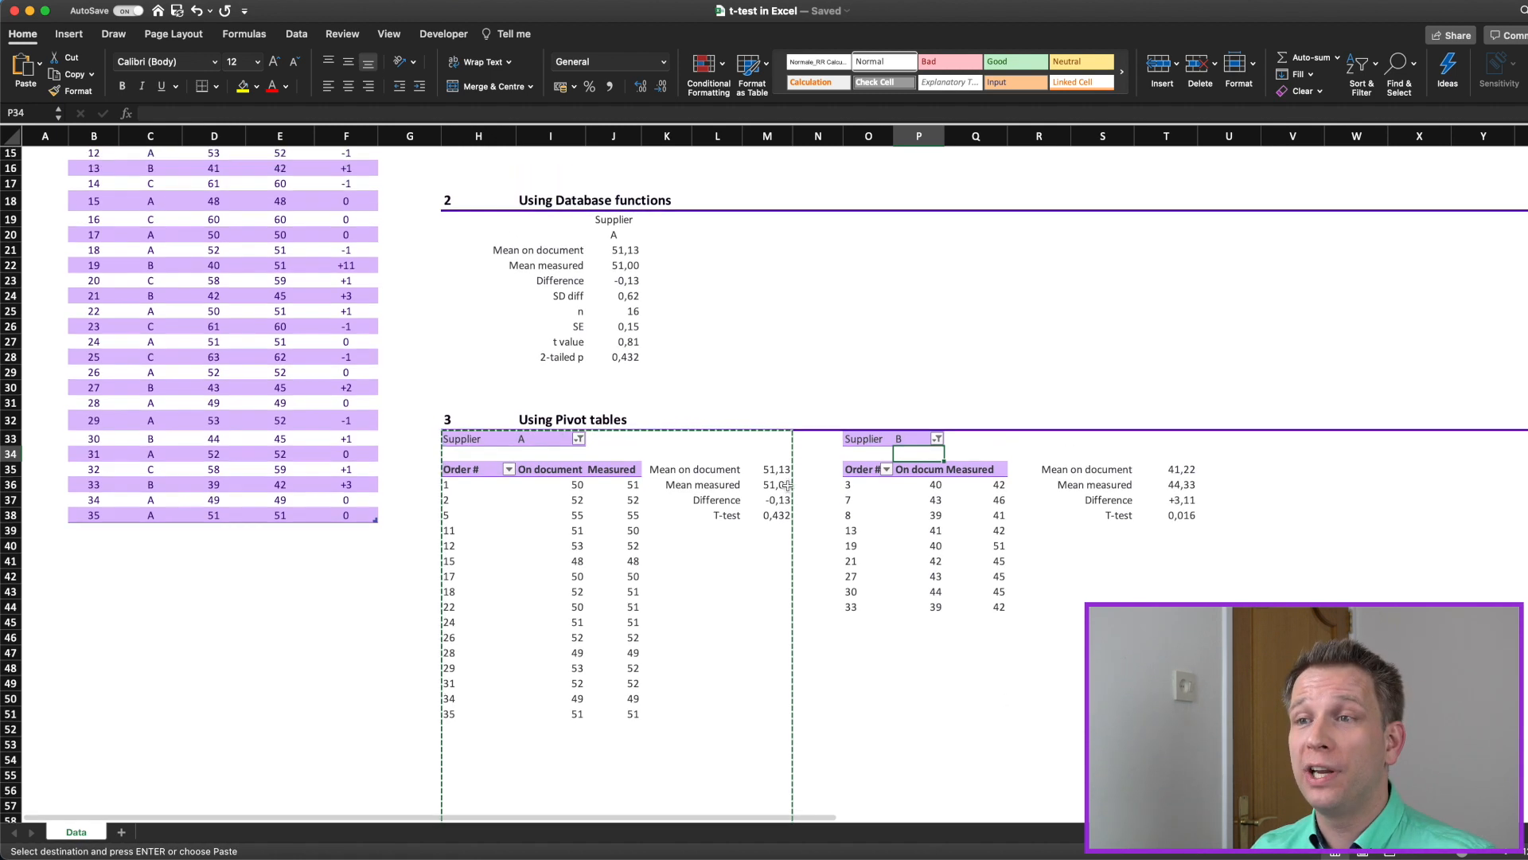
drag(551, 232, 610, 364)
drag(551, 229, 660, 368)
key(super+c)
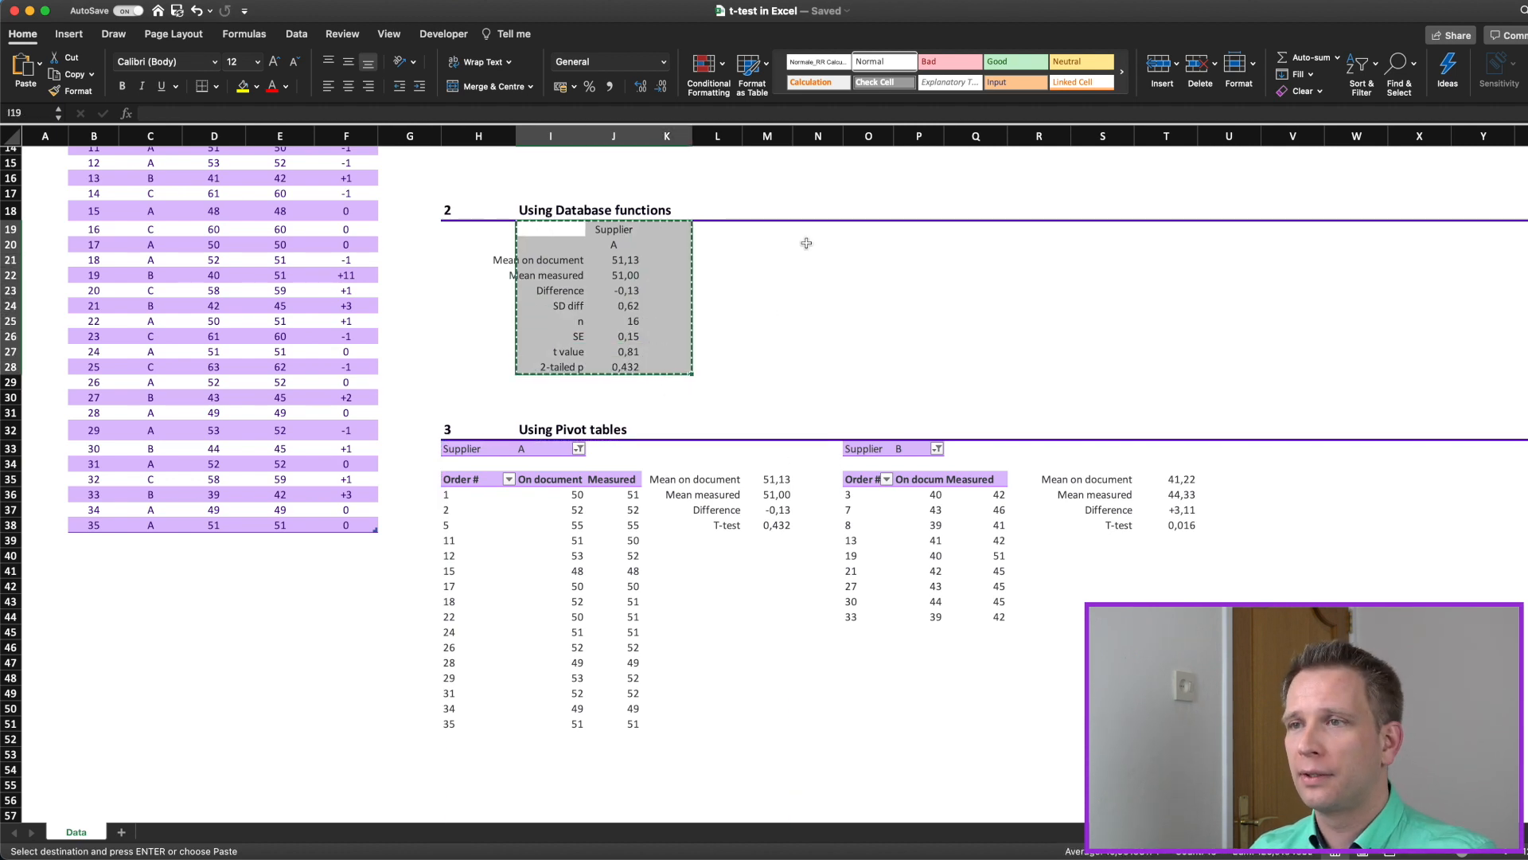
click(812, 231)
key(super+v)
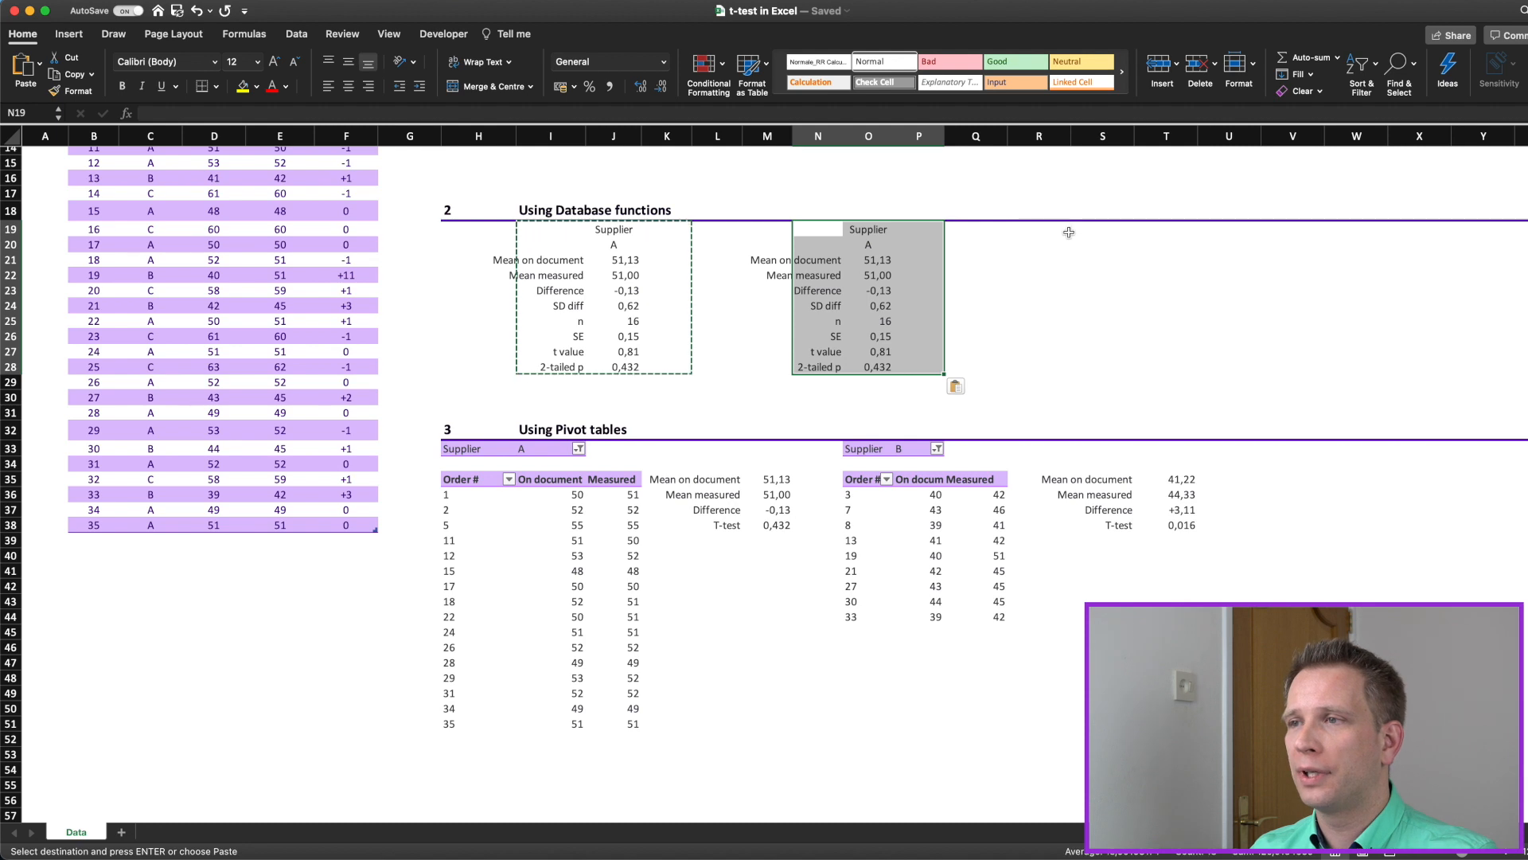
click(1083, 230)
key(super+v)
Step: Set the supplier criterion of the two copied database-function blocks to B in O20 and C in T20
click(868, 245)
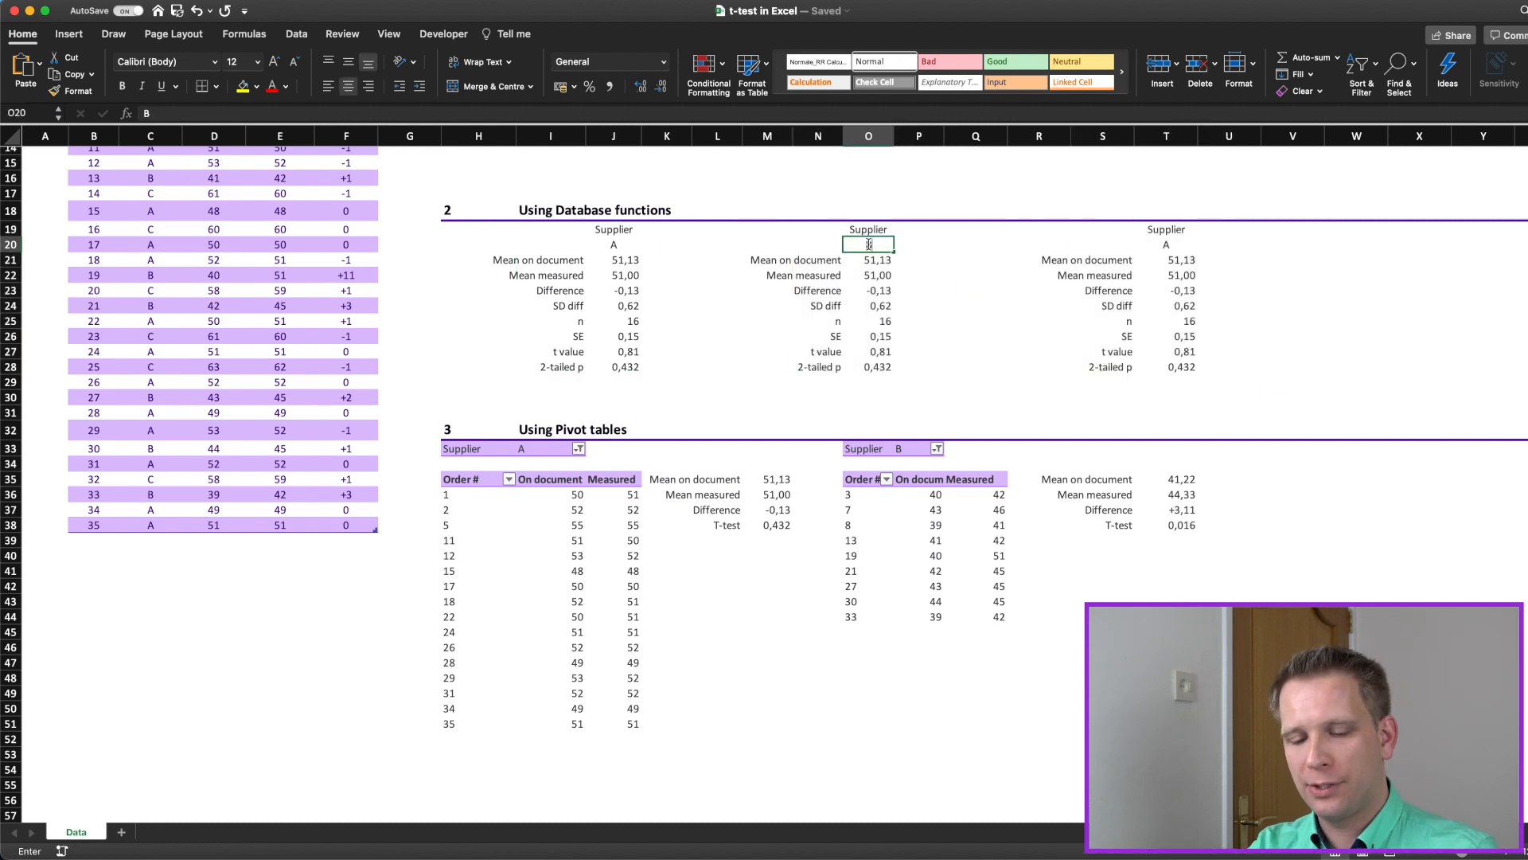
text(B)
key(Right)
key(Right)
key(Right)
key(Right)
key(Right)
text(C)
key(Return)
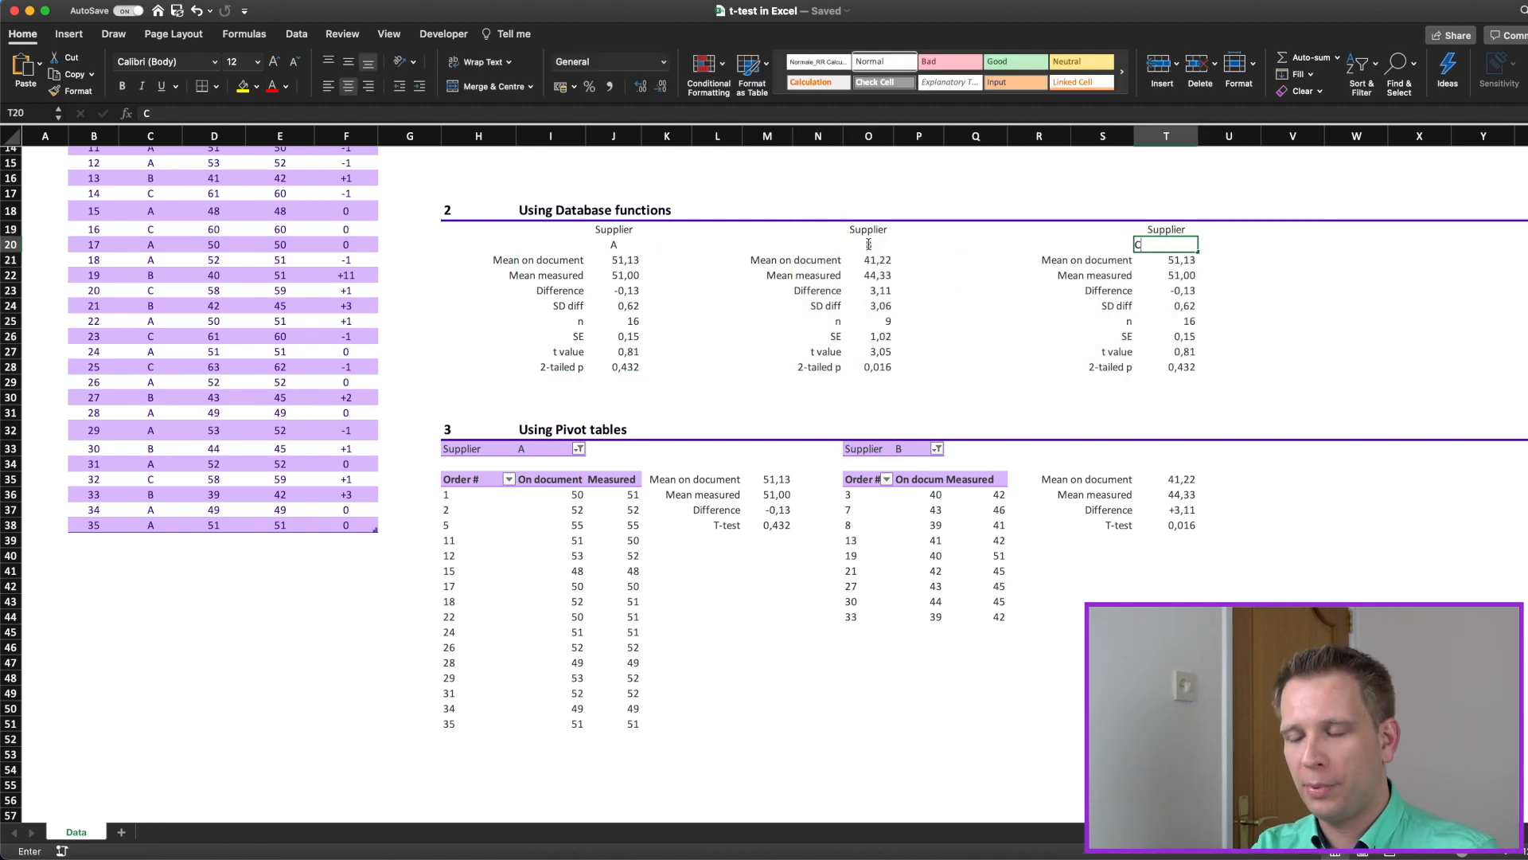
key(Left)
key(Left)
key(Left)
key(Left)
key(Left)
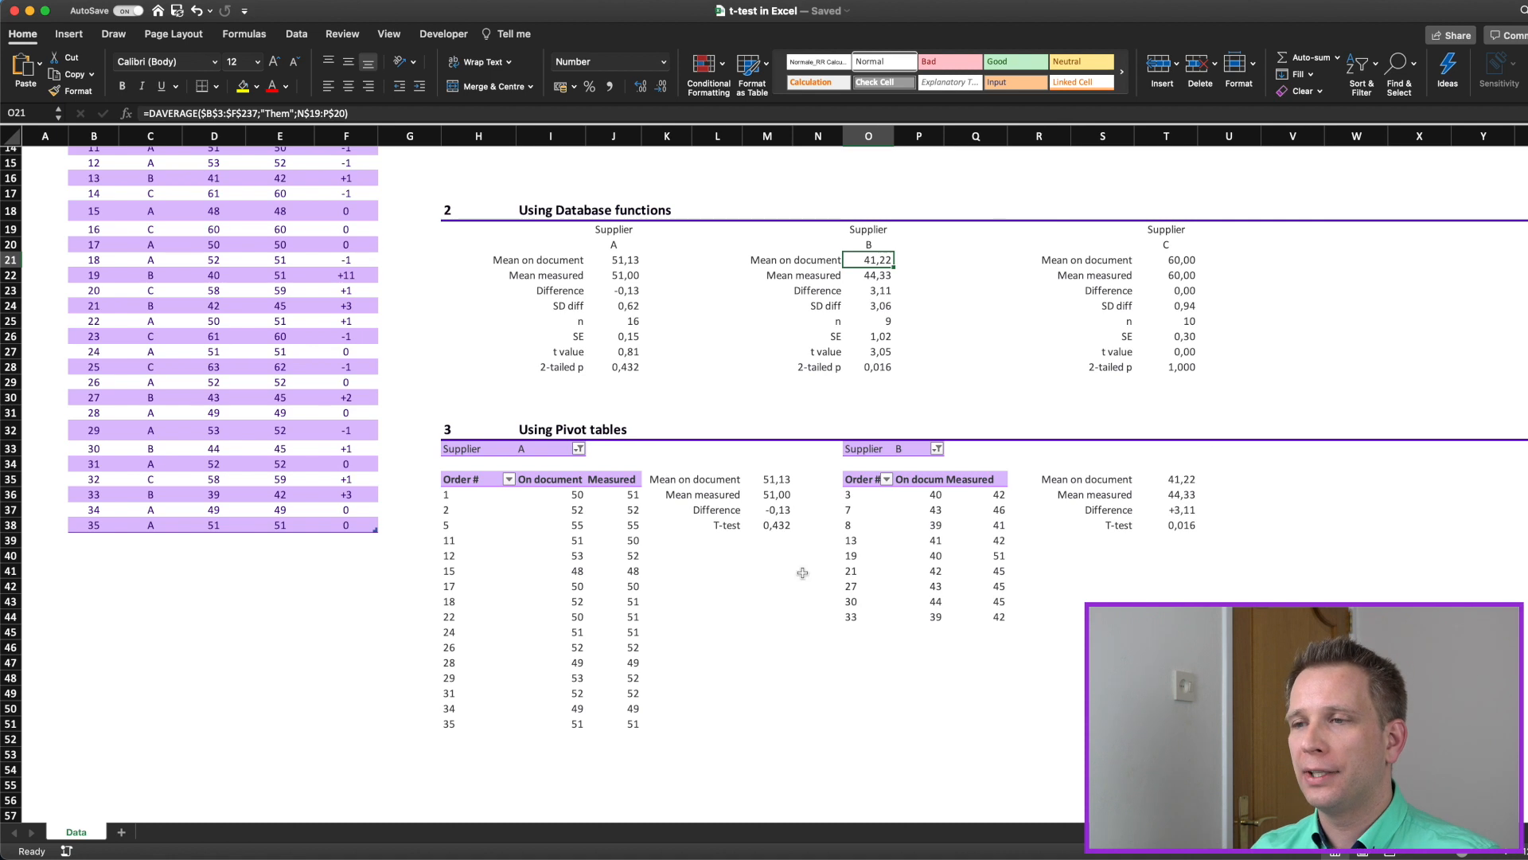
Step: Examine the FILTER formulas in section 4 at I69 and H69, along with their supplier criterion in I66
scroll(850, 711, down, 3)
click(613, 457)
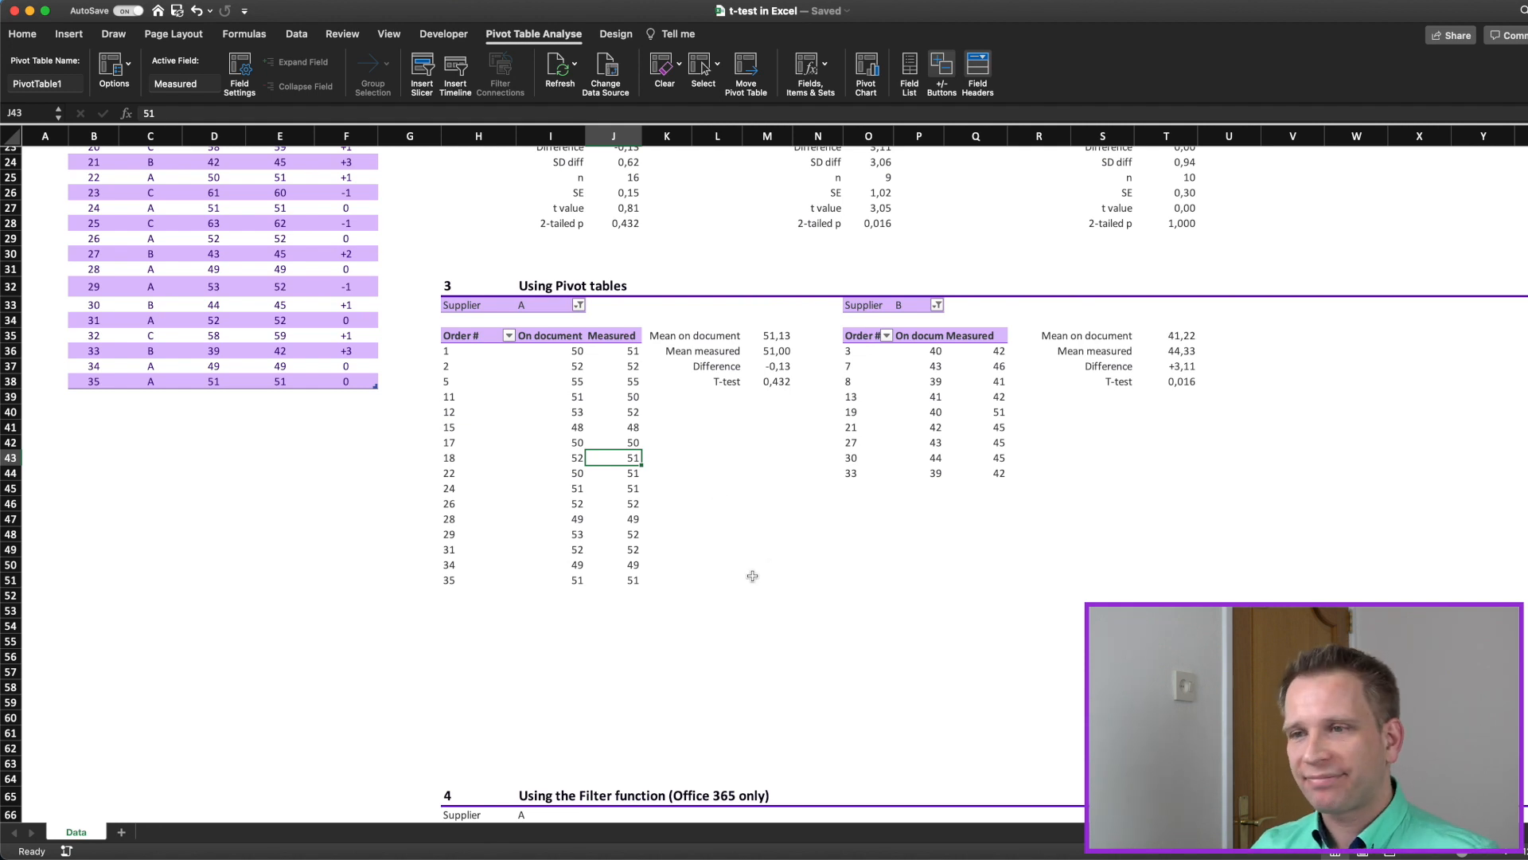
scroll(752, 569, down, 10)
scroll(752, 576, down, 1)
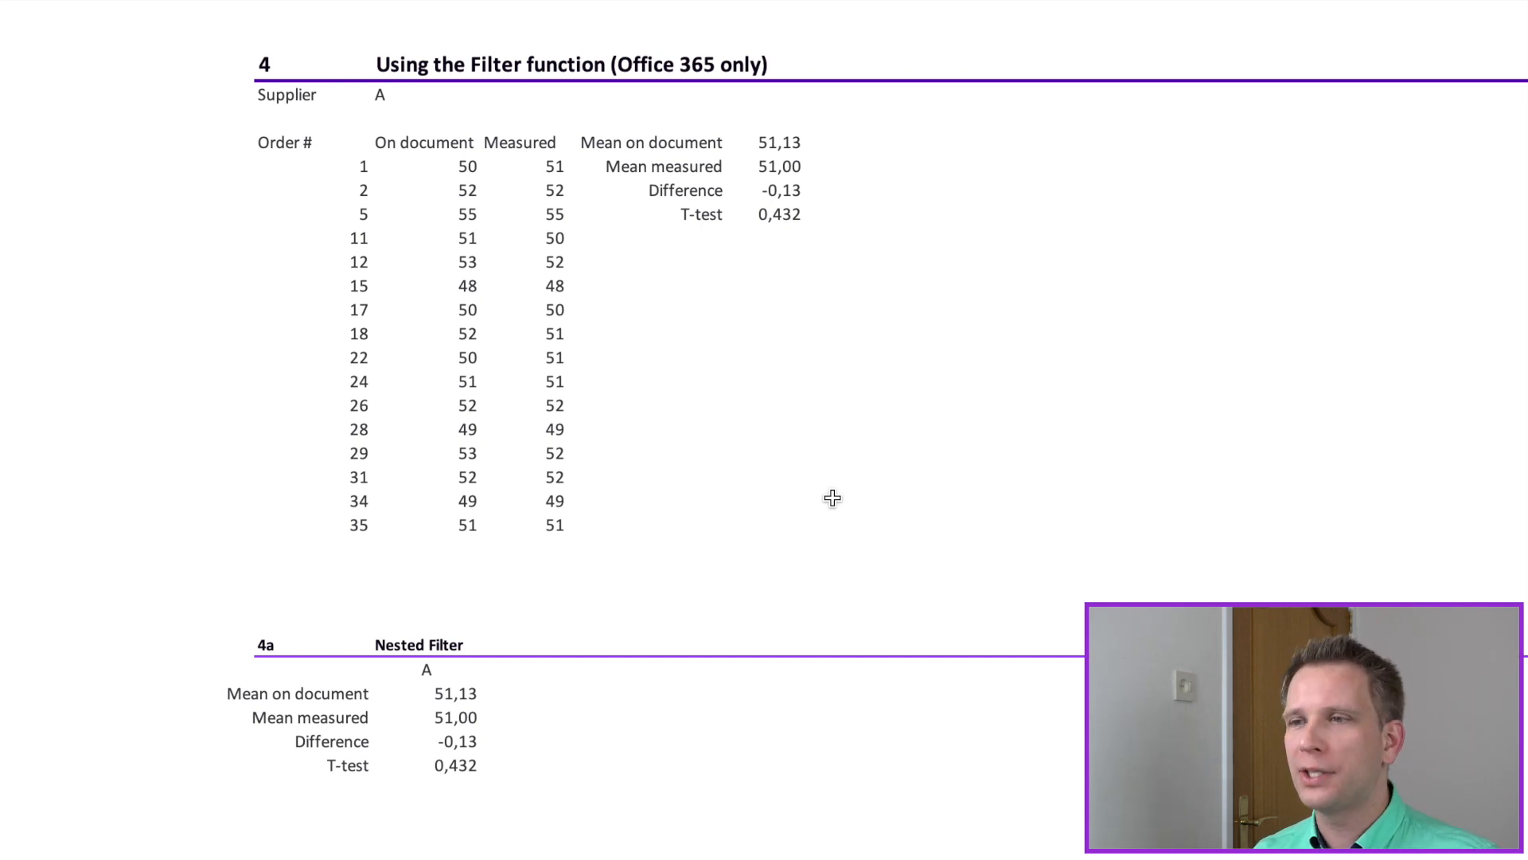
click(682, 271)
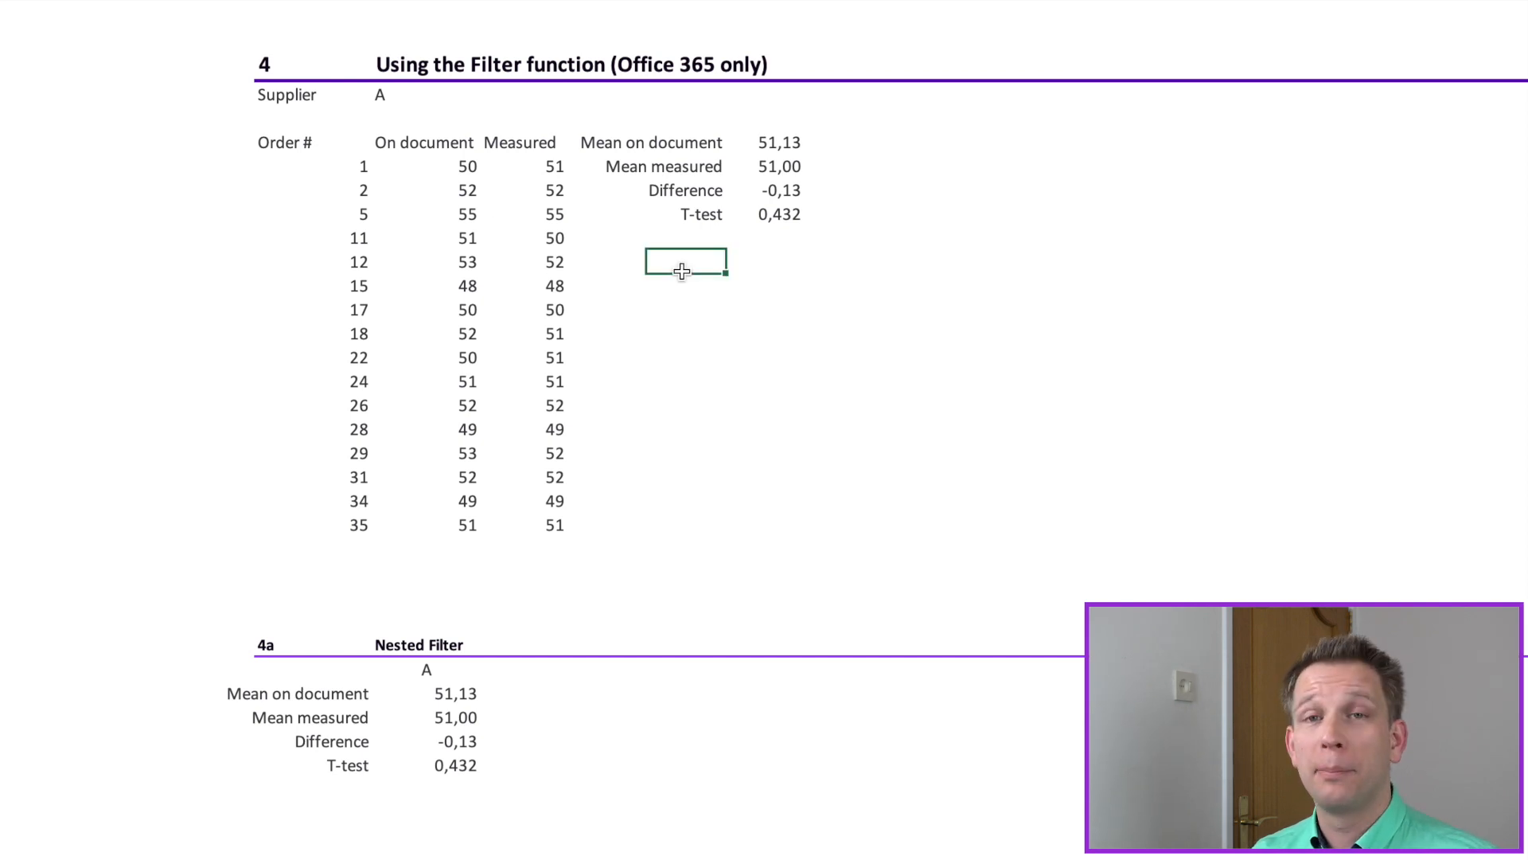
click(454, 167)
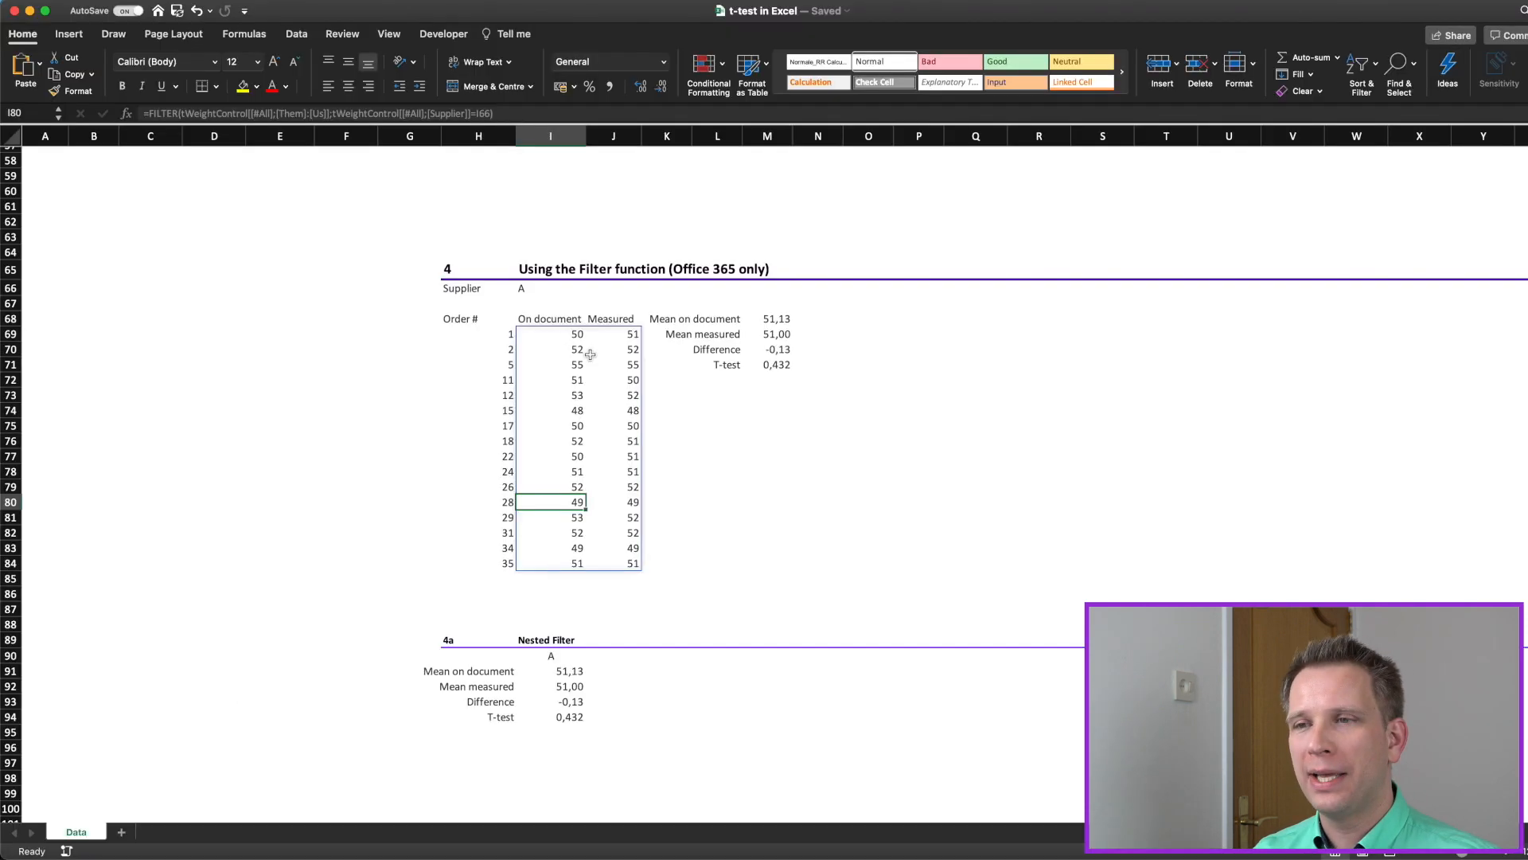
click(564, 335)
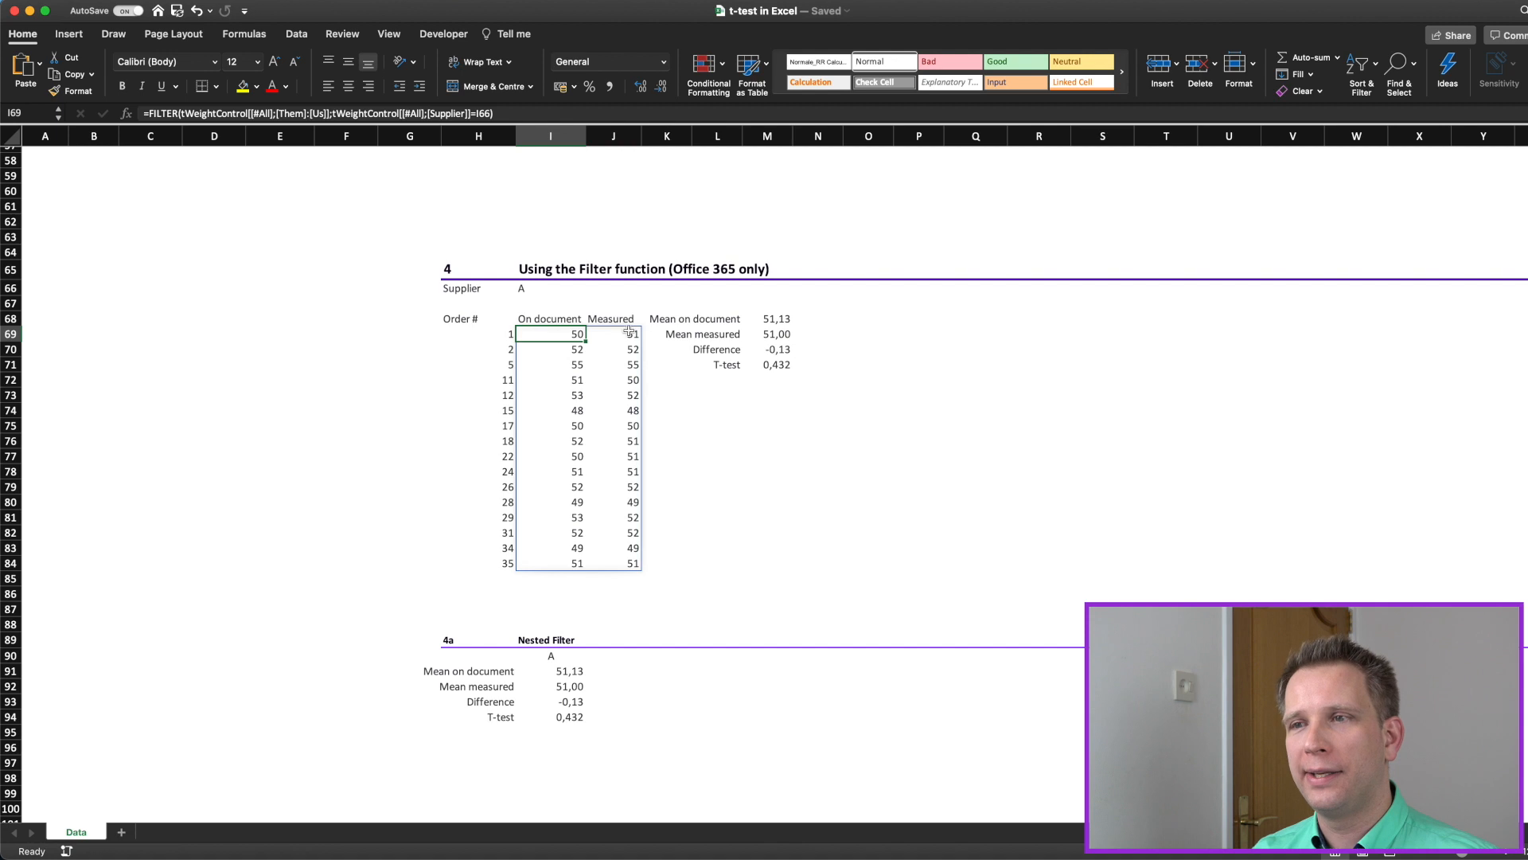
click(532, 289)
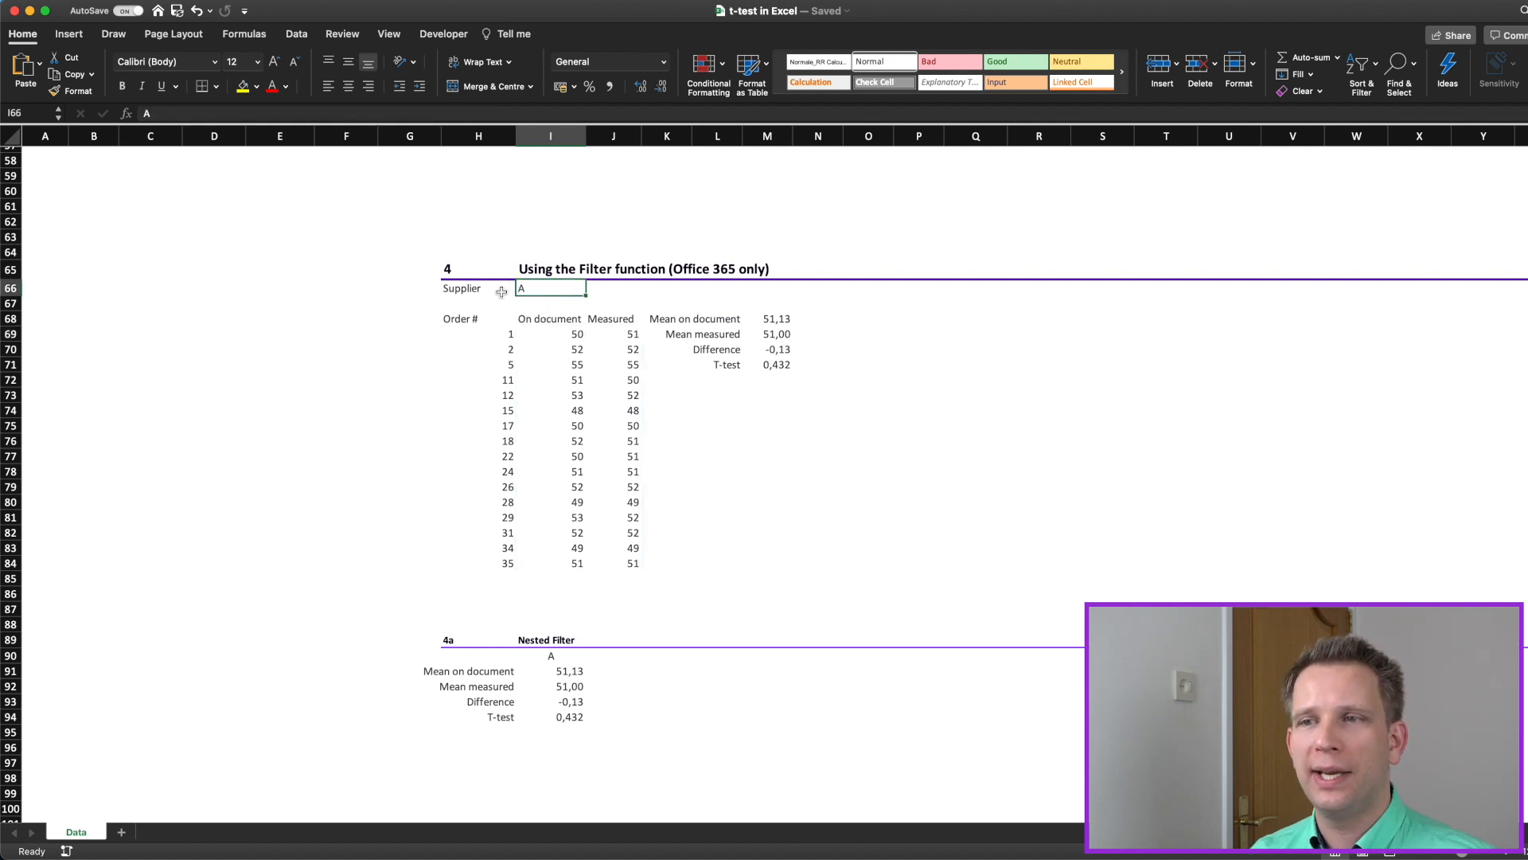
click(503, 336)
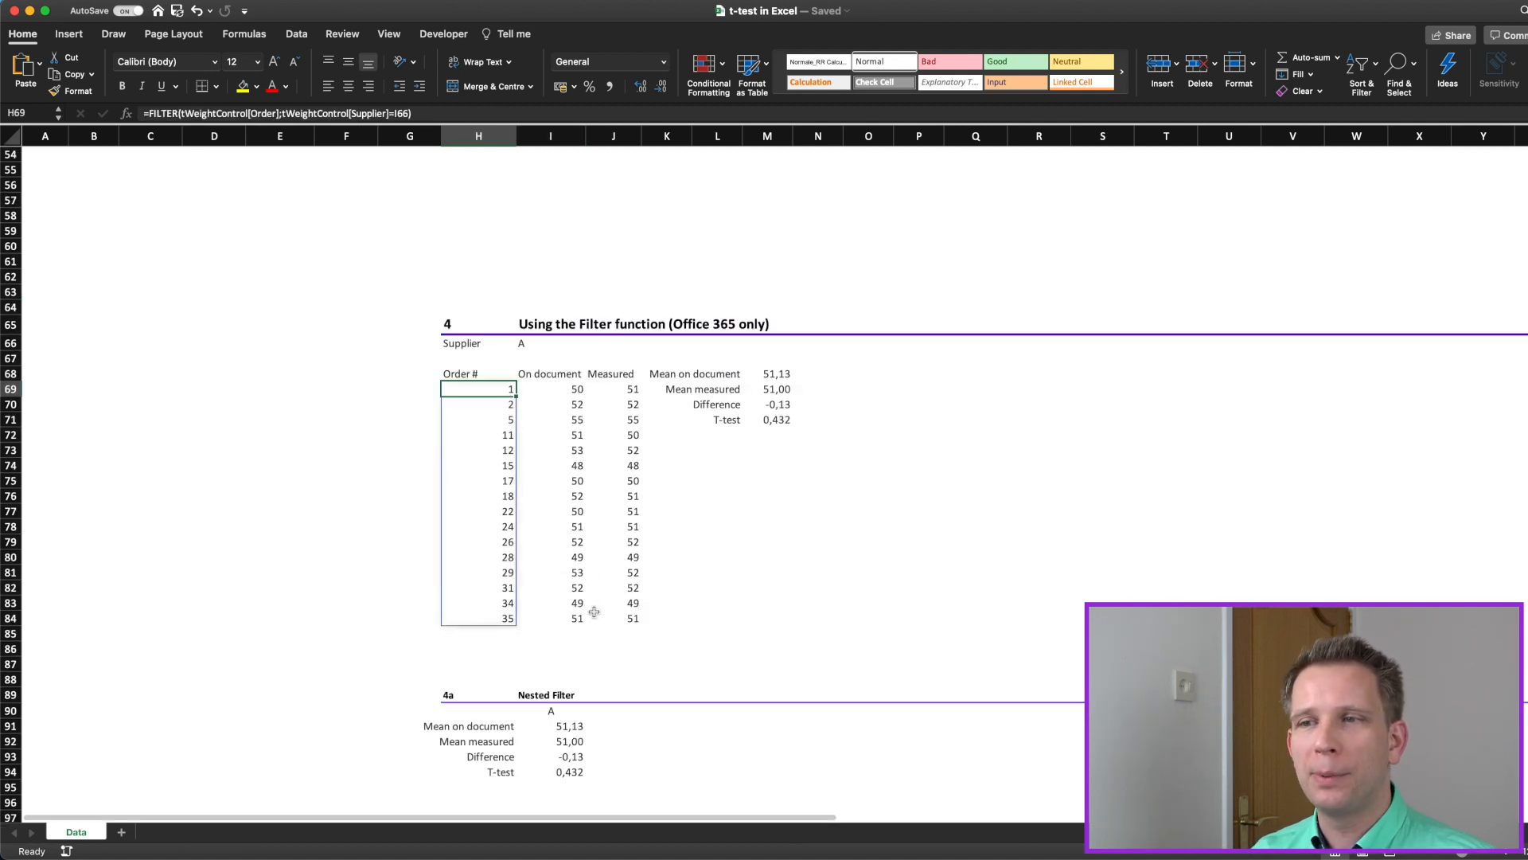
Step: Append a row to the data table for order 36 with Supplier A, Them 50 and Us 50
scroll(596, 427, up, 6)
scroll(597, 427, up, 2)
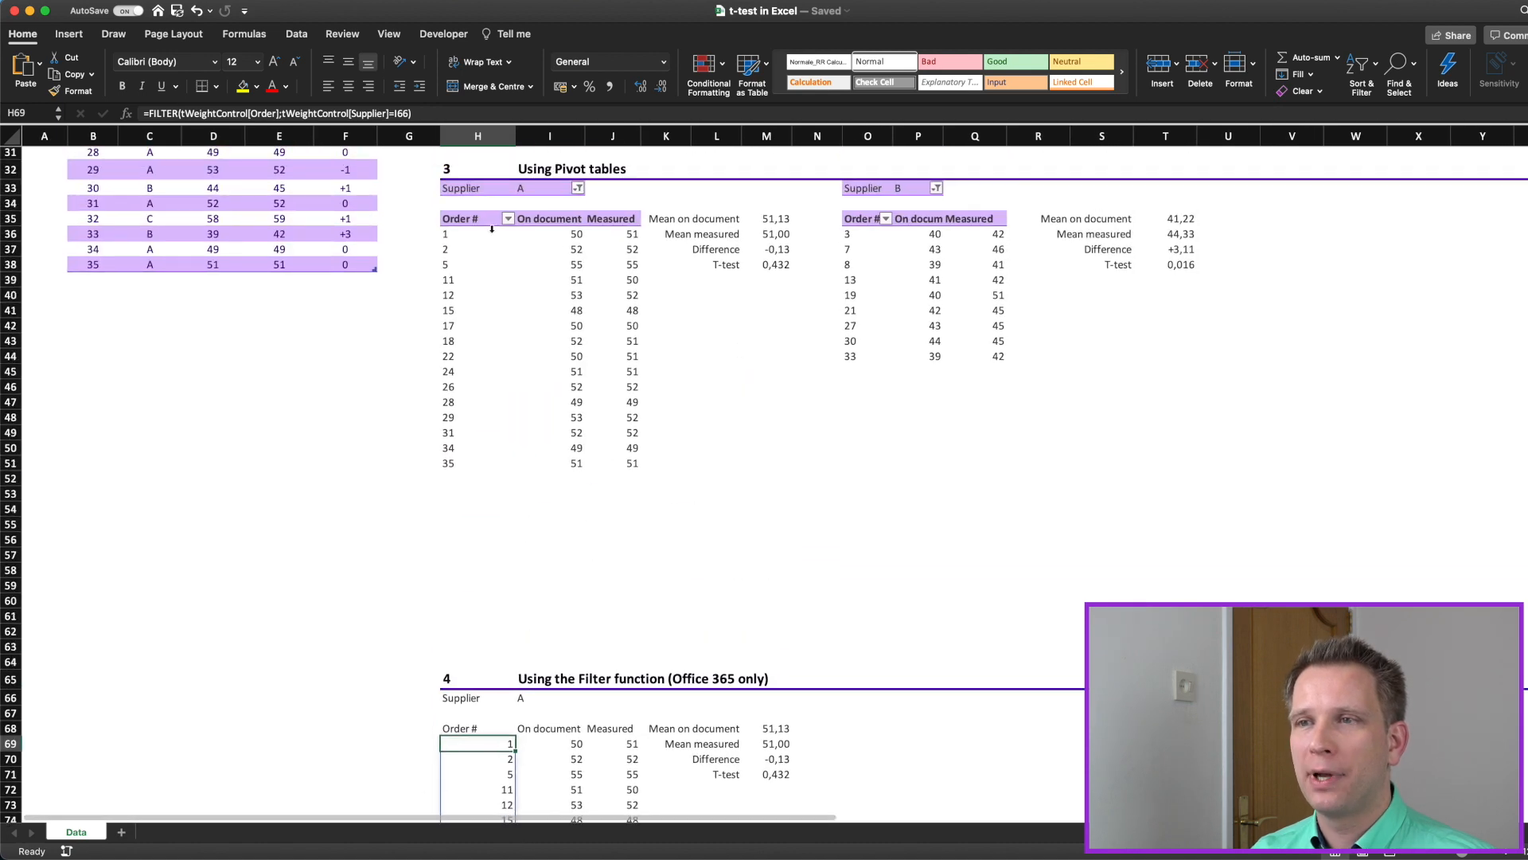
scroll(539, 587, down, 6)
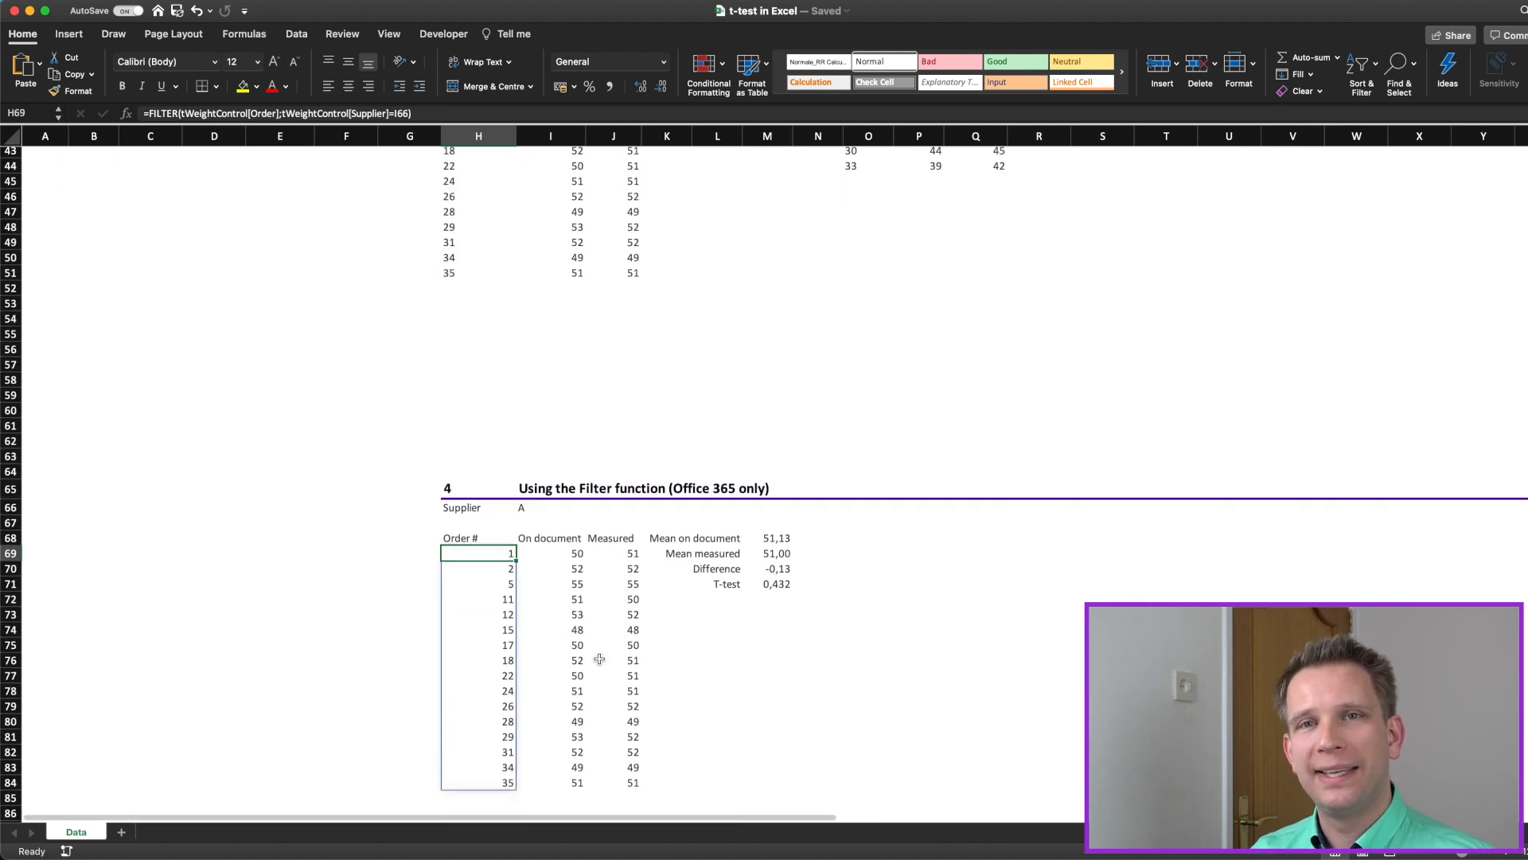
scroll(471, 332, up, 3)
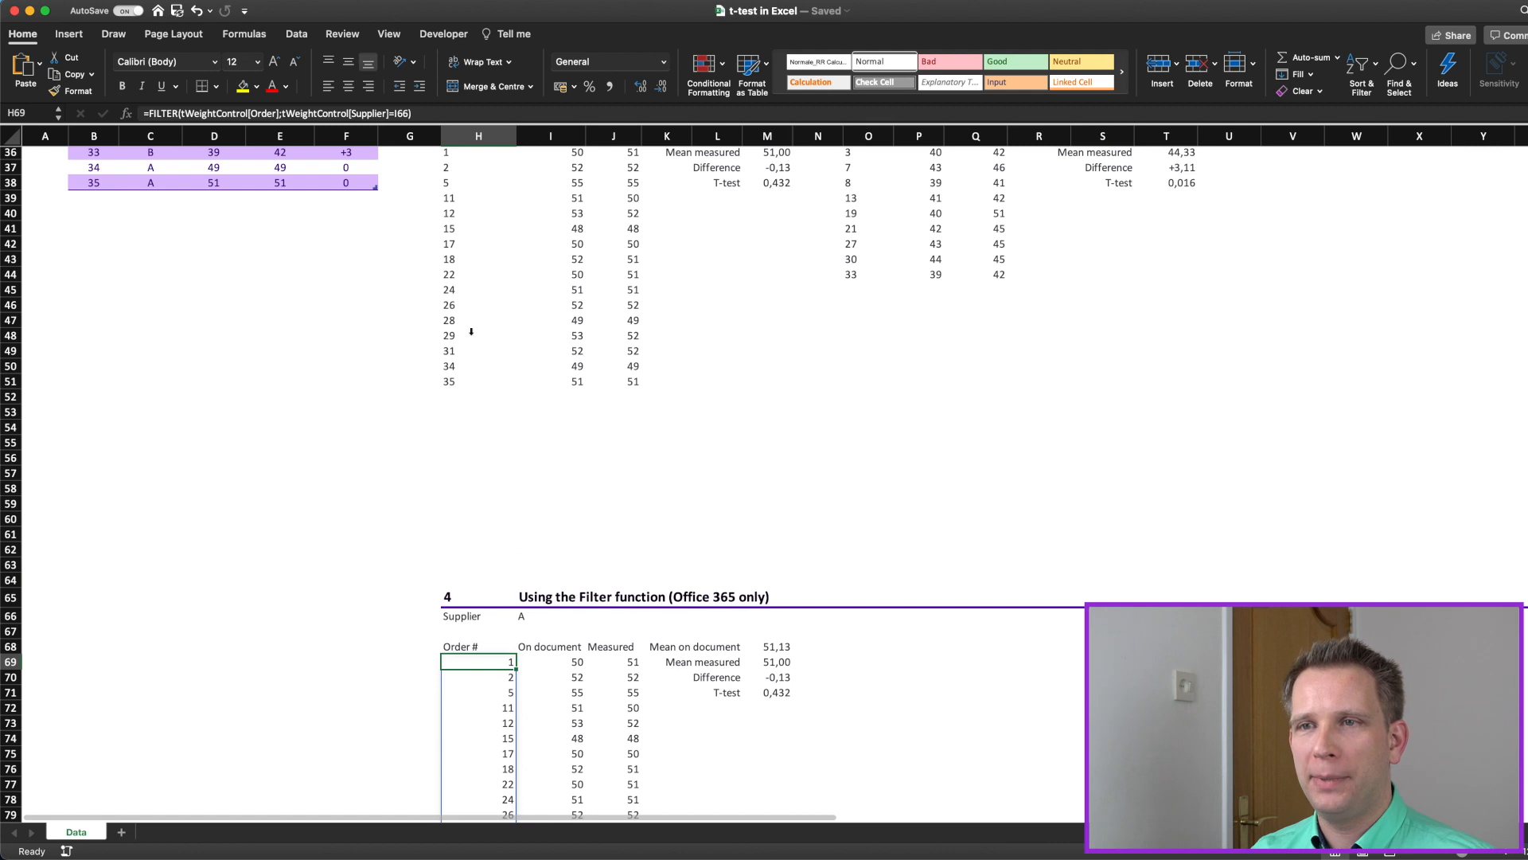
click(352, 185)
key(Tab)
text(36)
key(Tab)
text(A)
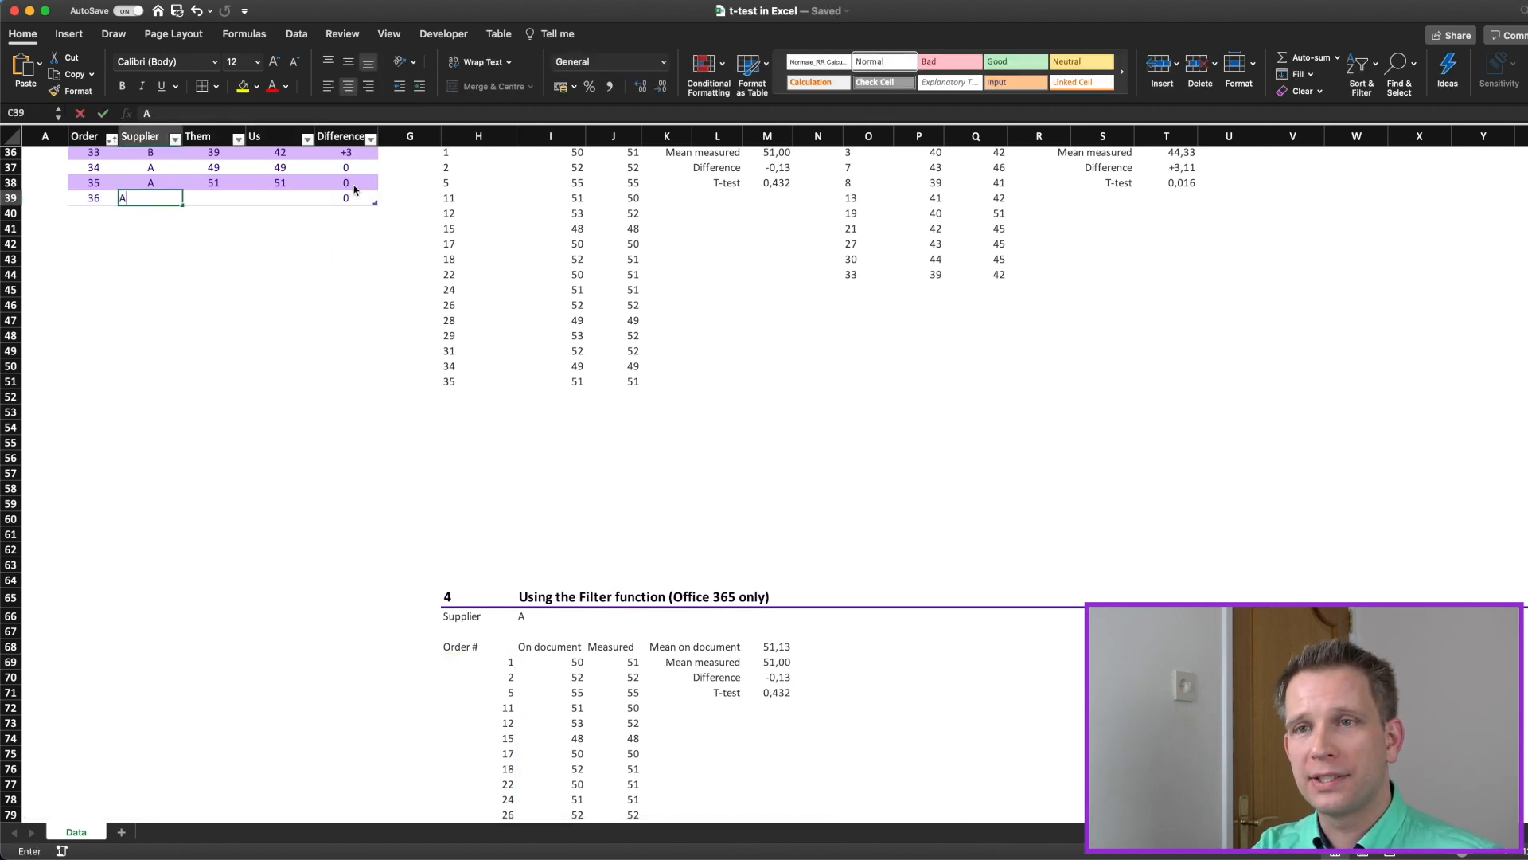
key(Tab)
text(50)
key(Tab)
text(50)
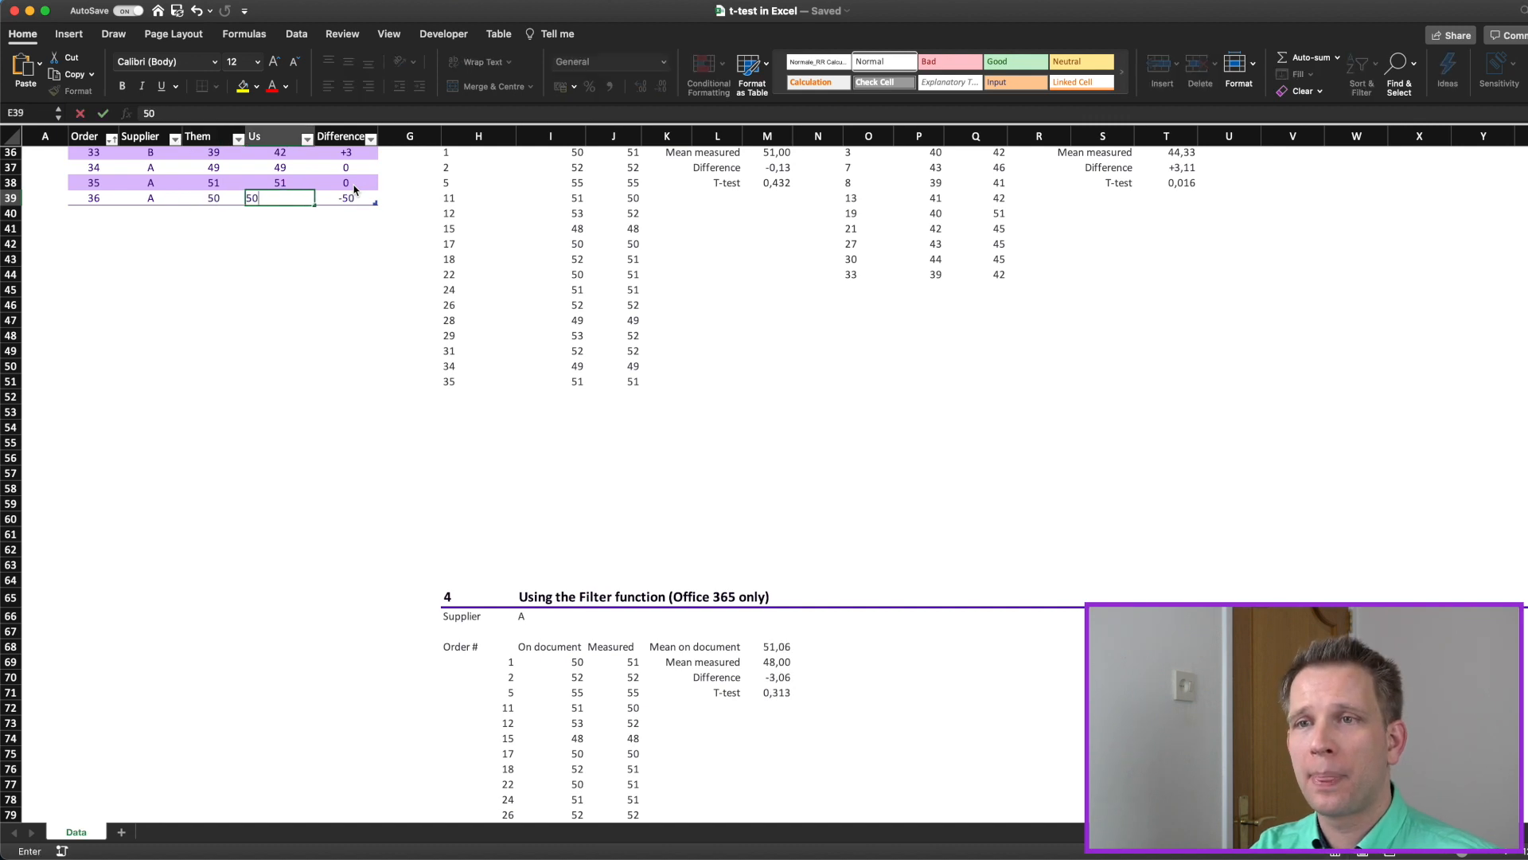
key(Tab)
key(Down)
Step: Check row H85:J85 of the FILTER output for order 36, and refresh the Supplier A pivot table
scroll(675, 742, down, 4)
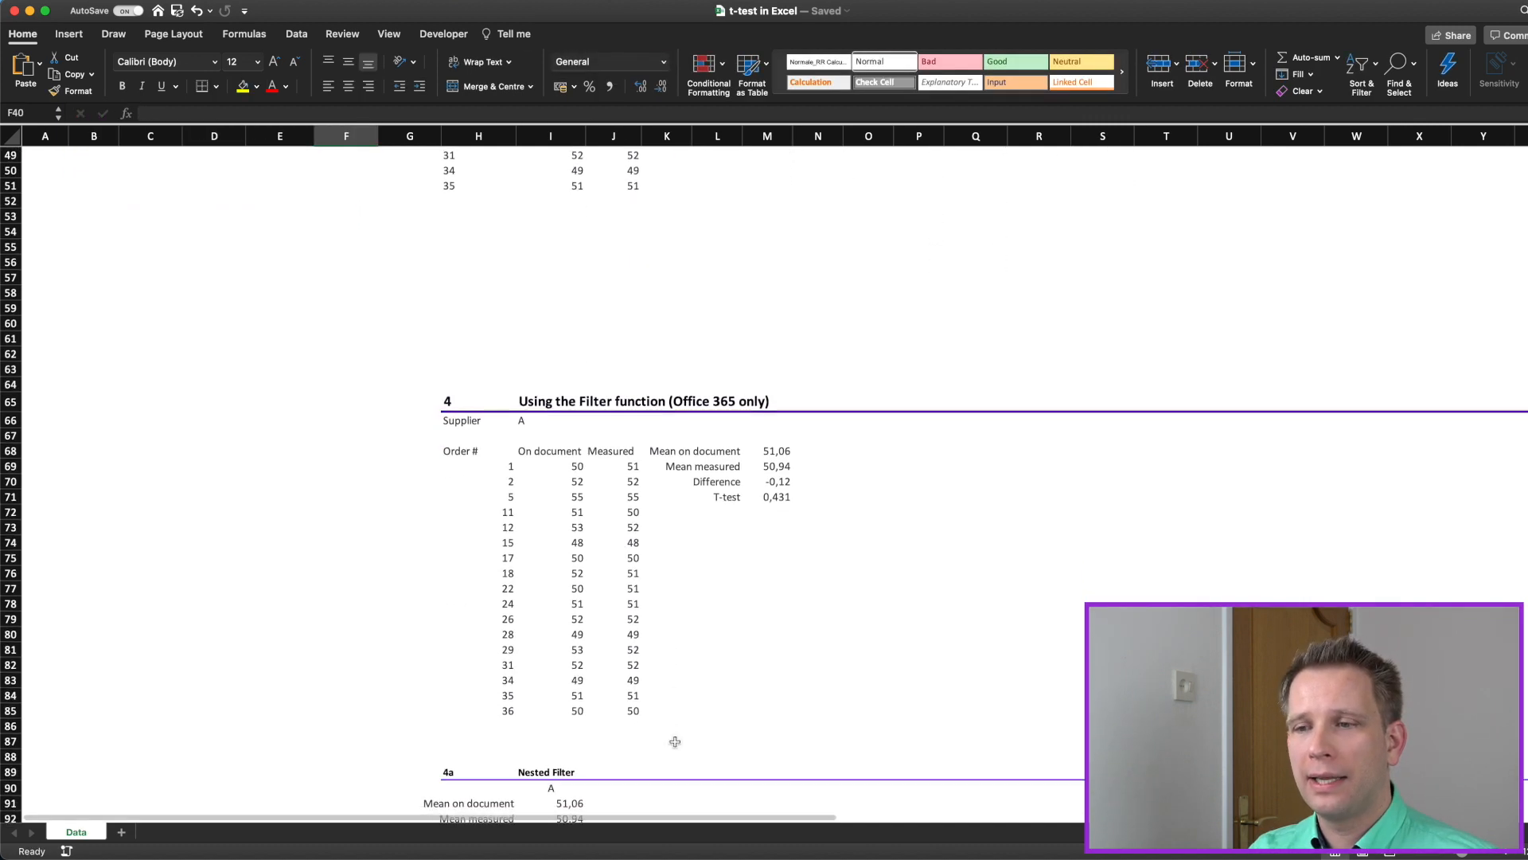
drag(512, 707, 630, 714)
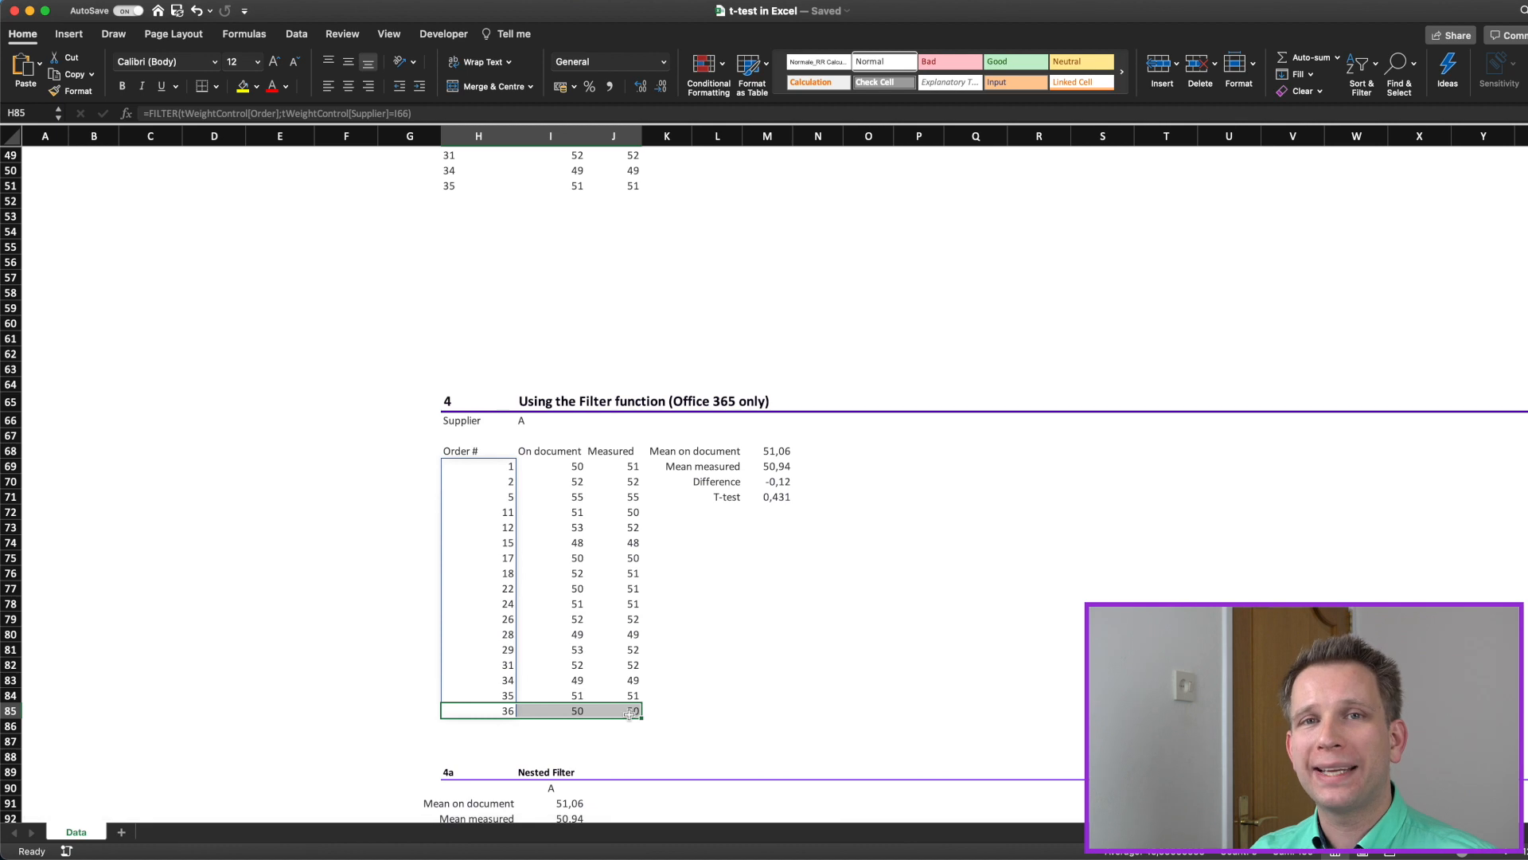
scroll(630, 714, up, 7)
click(551, 473)
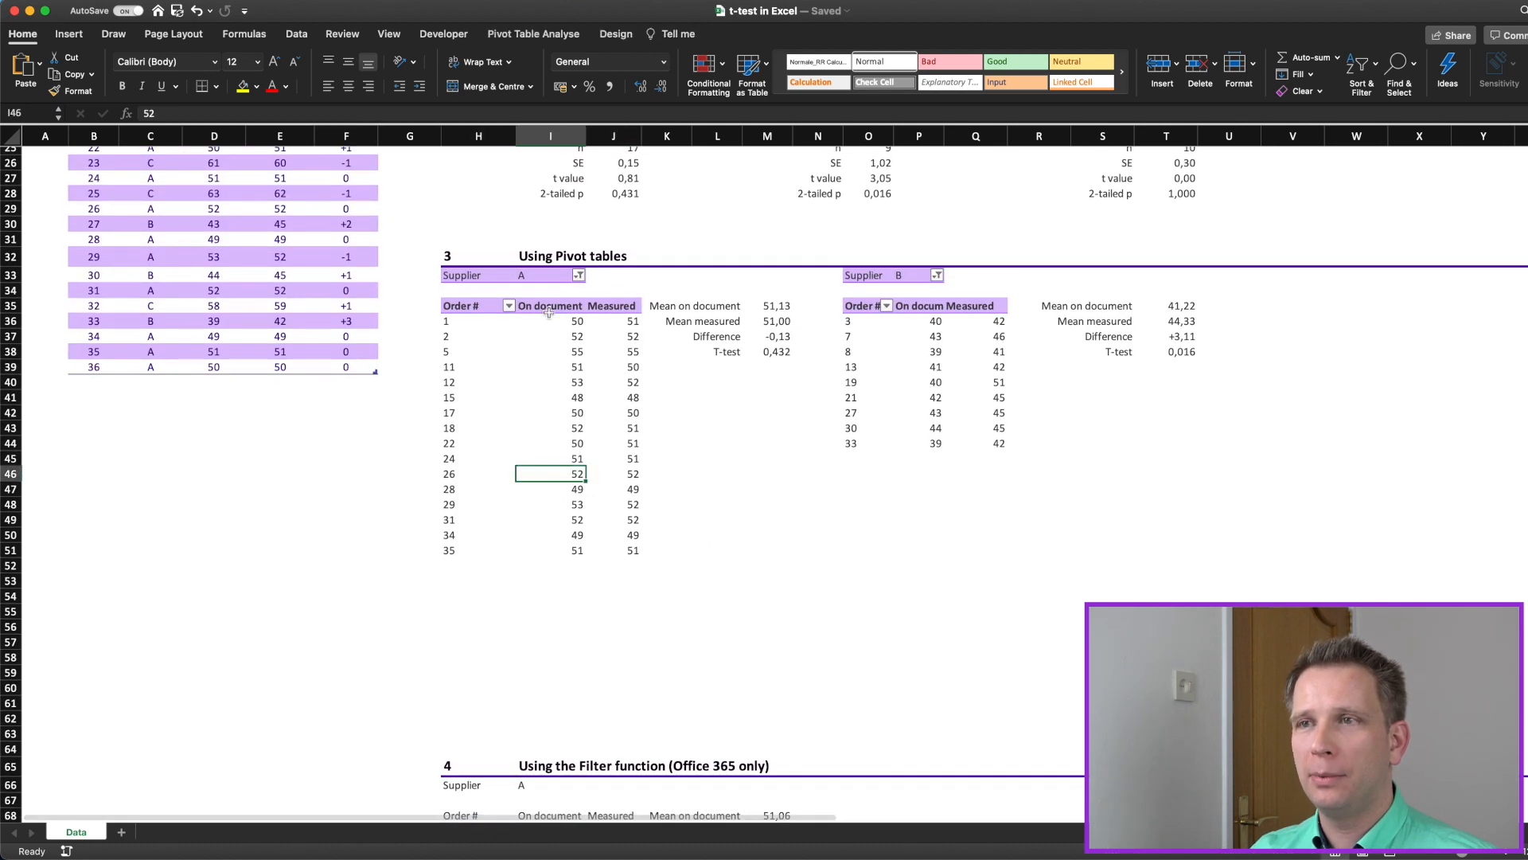
click(533, 33)
click(560, 68)
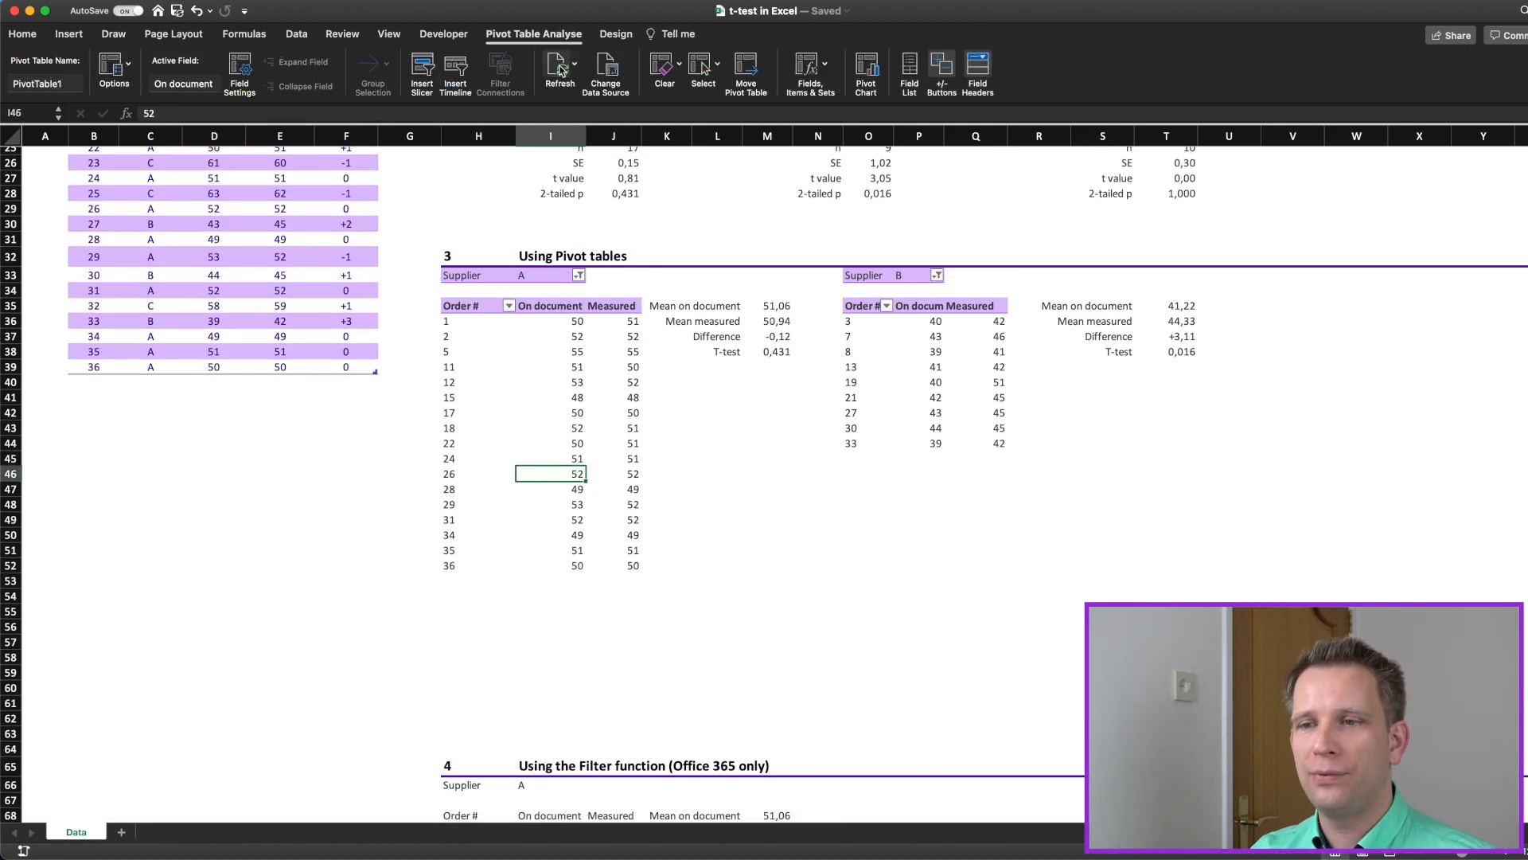
Step: Examine the T-test formula in the Filter function section and its I69:I88 and J69:J88 ranges
scroll(660, 653, down, 5)
scroll(662, 654, down, 2)
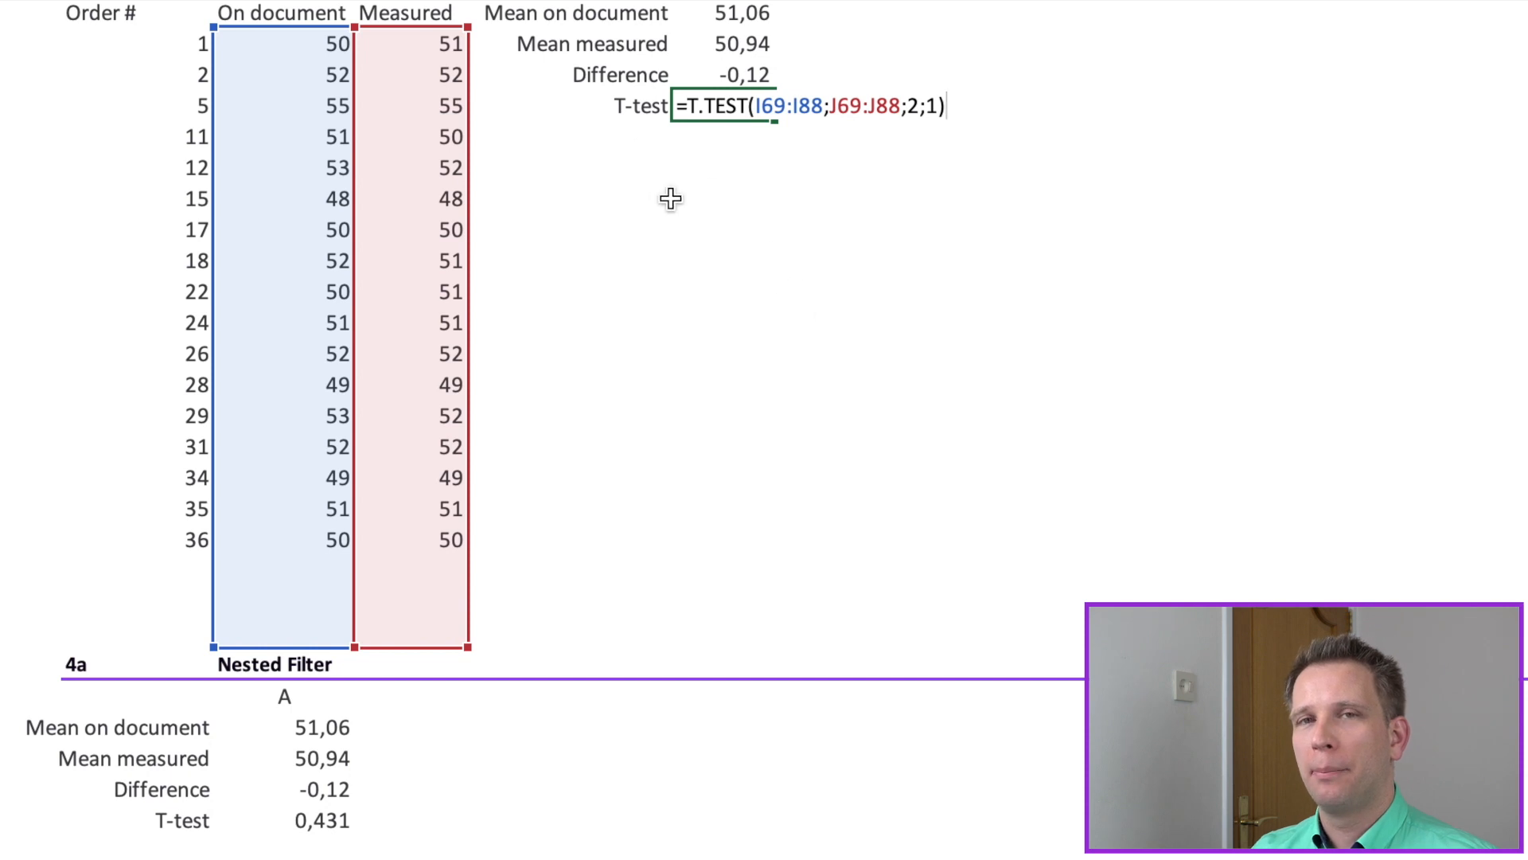
click(754, 174)
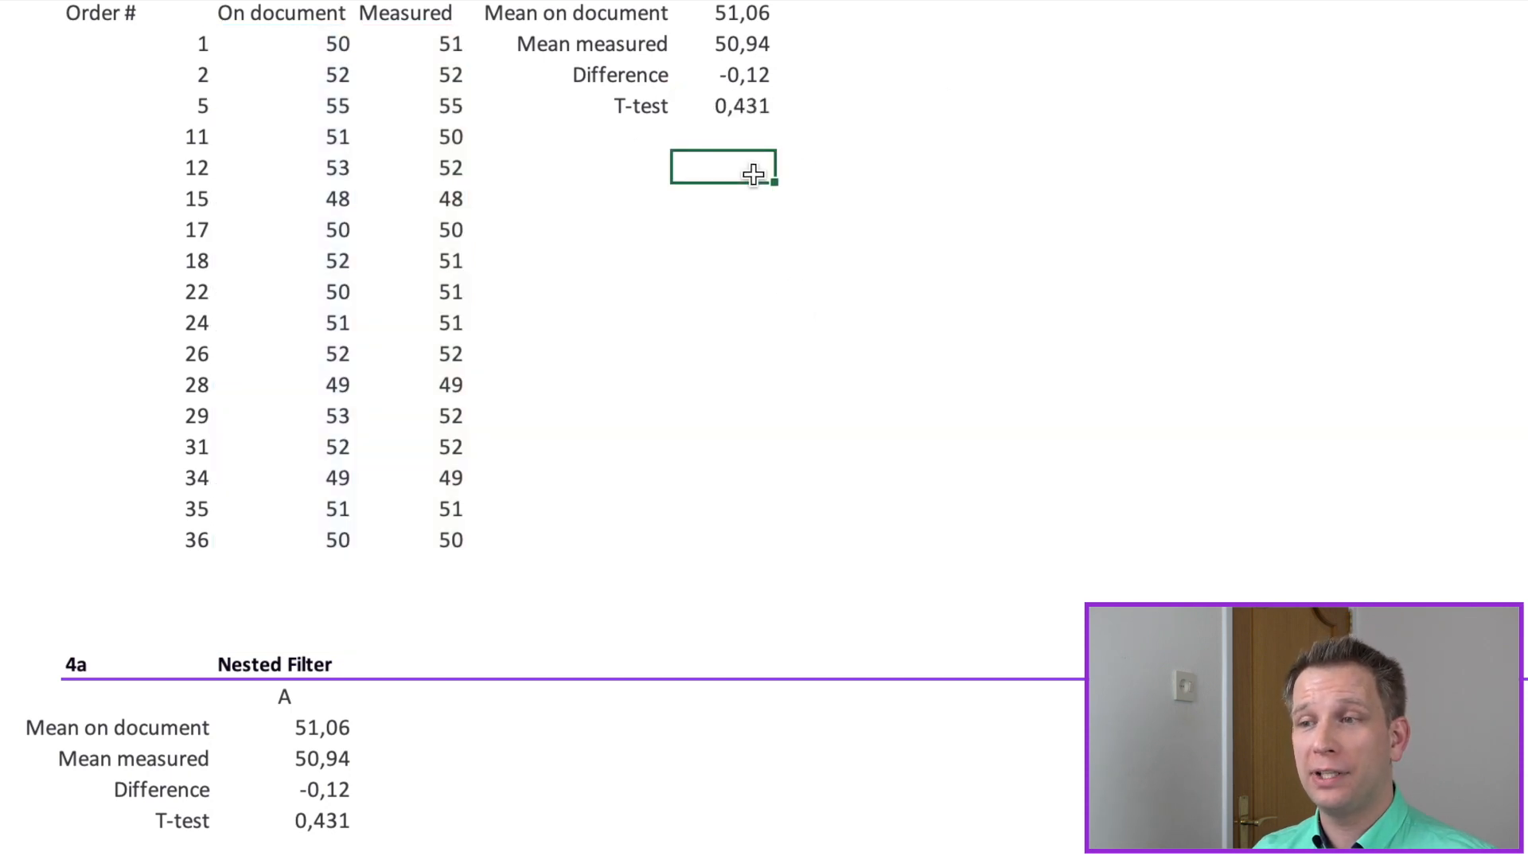
Step: Examine the Nested Filter section's T-test formula, including its FILTER arguments for Them and Us and the I$90 supplier criterion
scroll(716, 641, down, 5)
scroll(716, 641, up, 3)
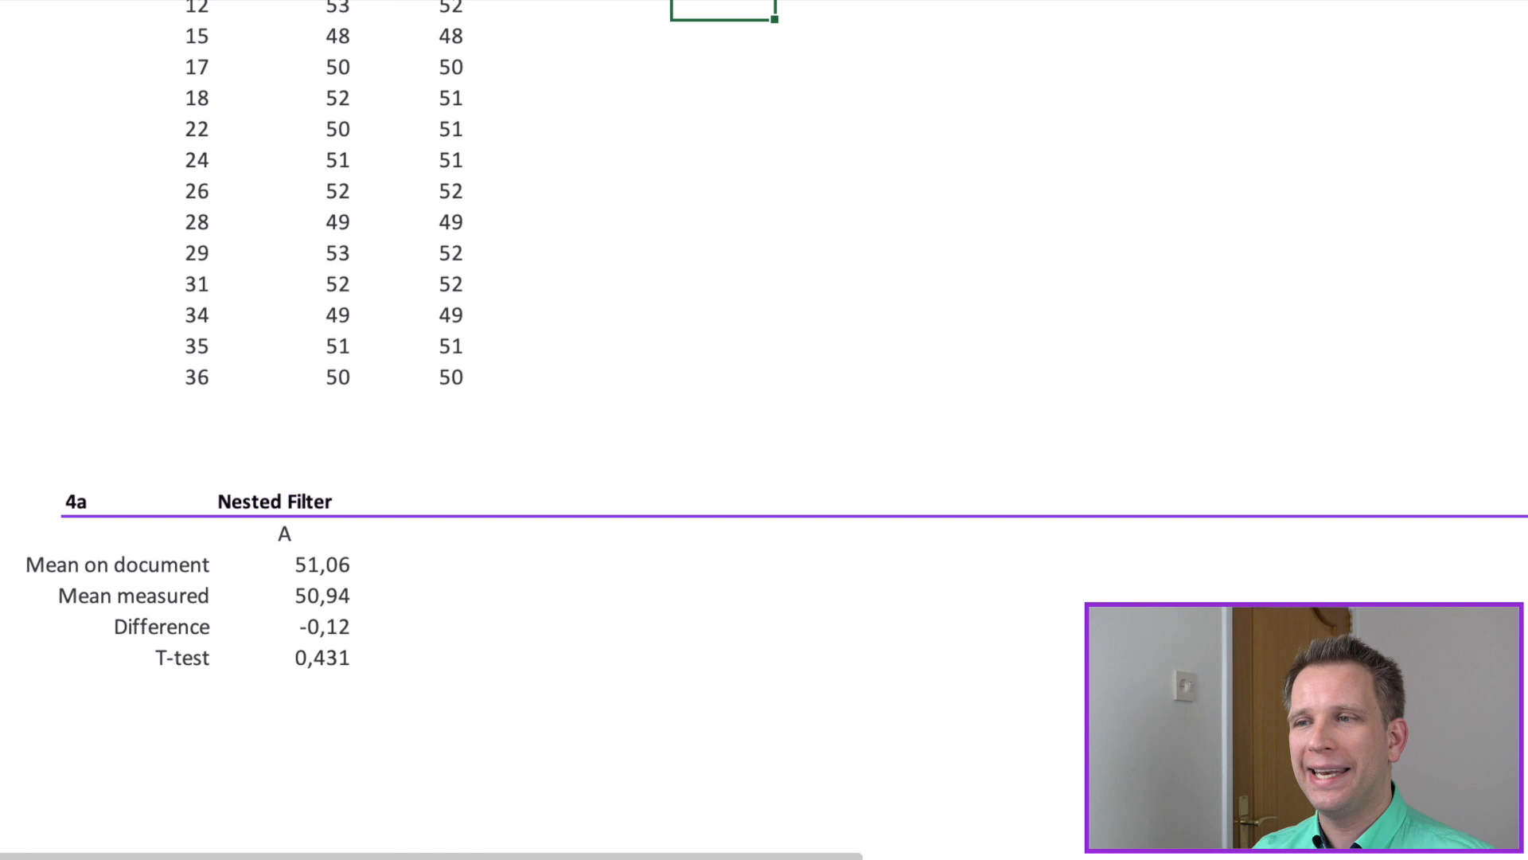
click(333, 659)
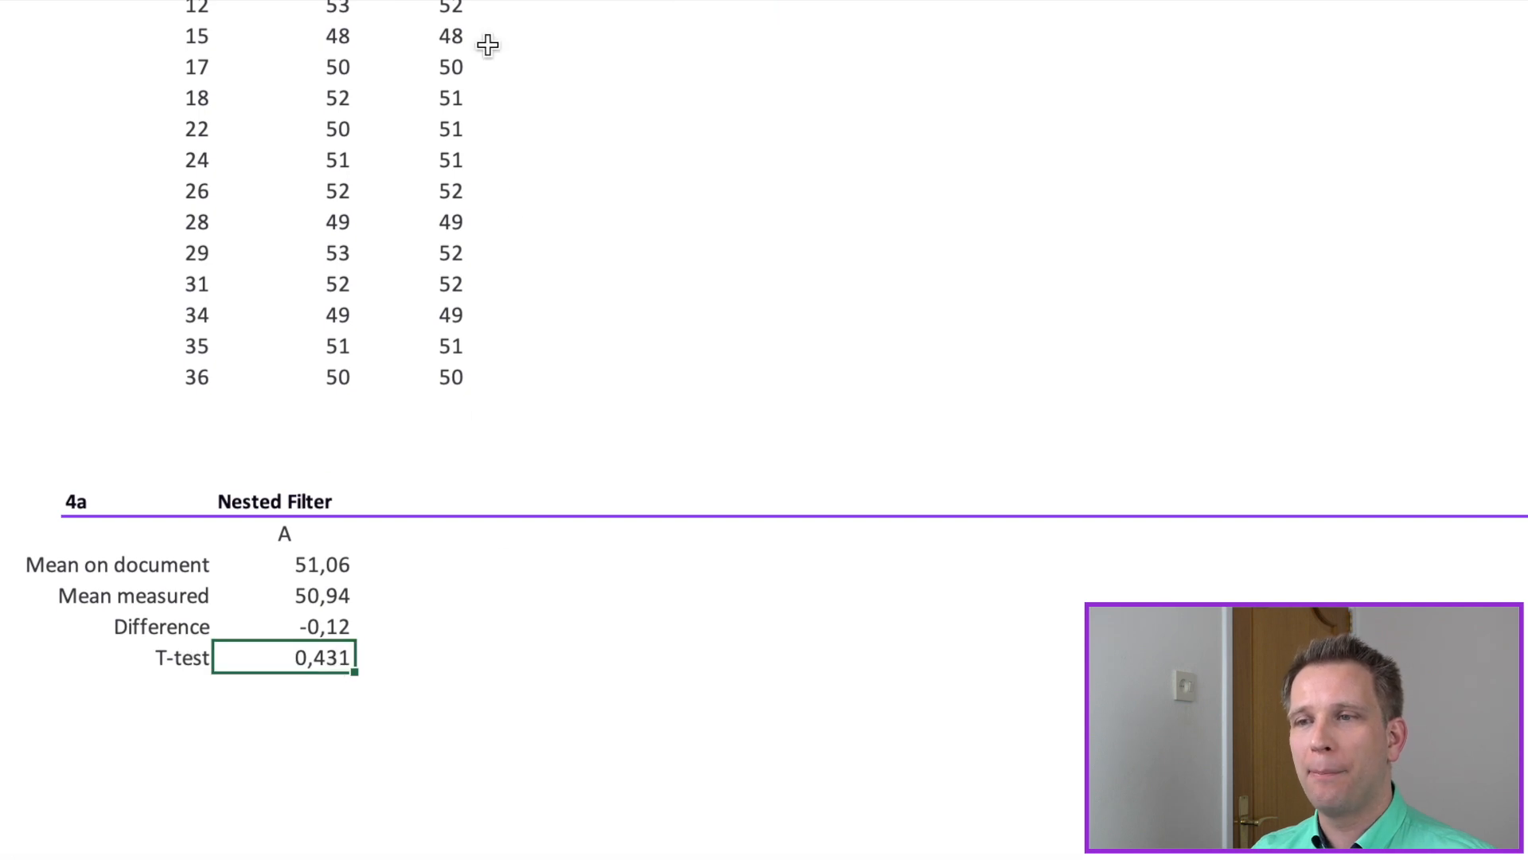
key(F2)
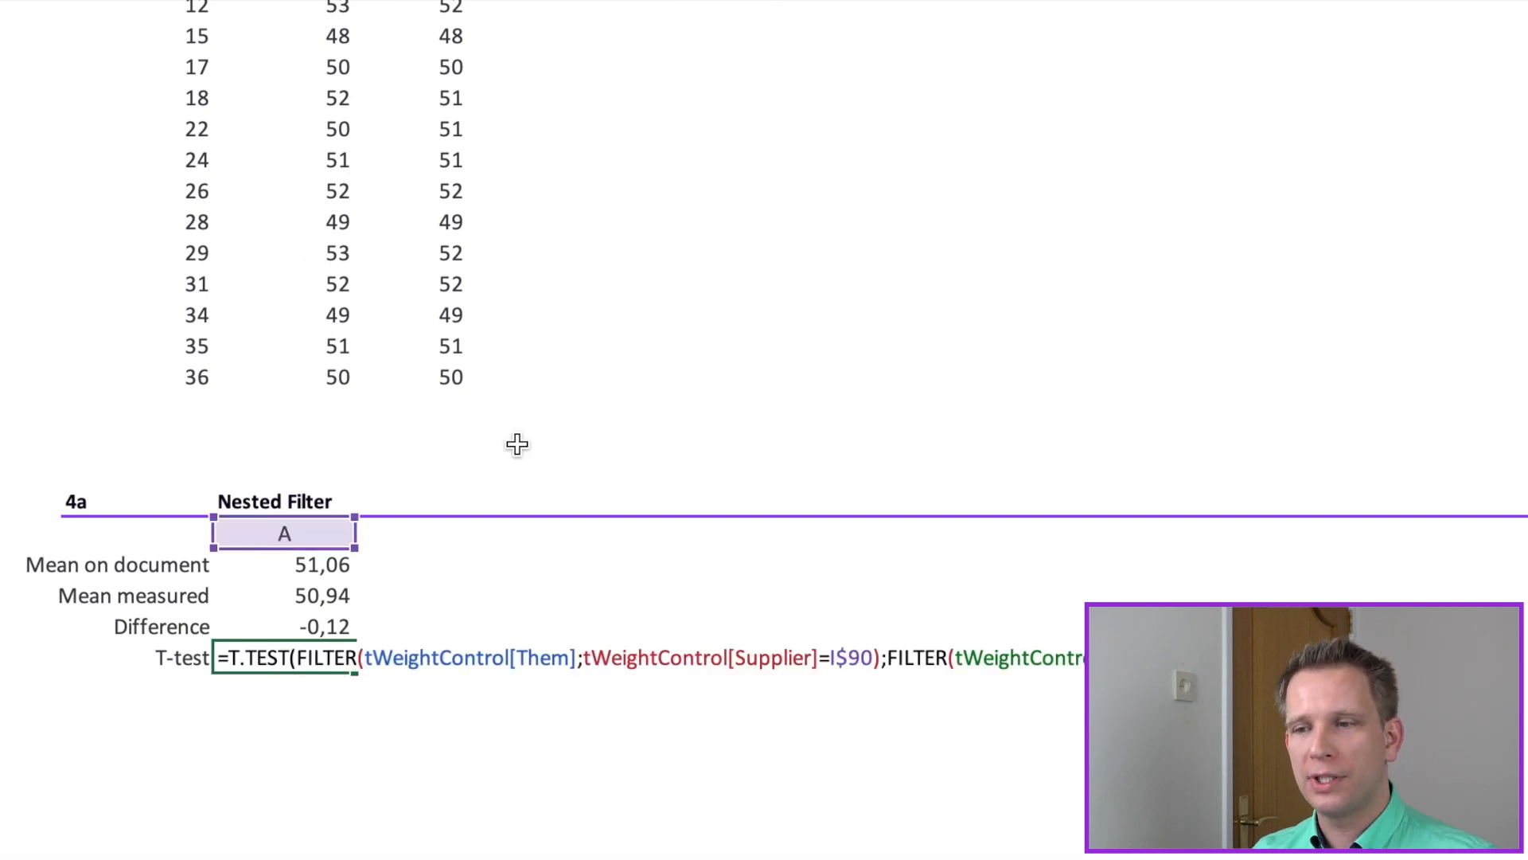
scroll(645, 686, down, 3)
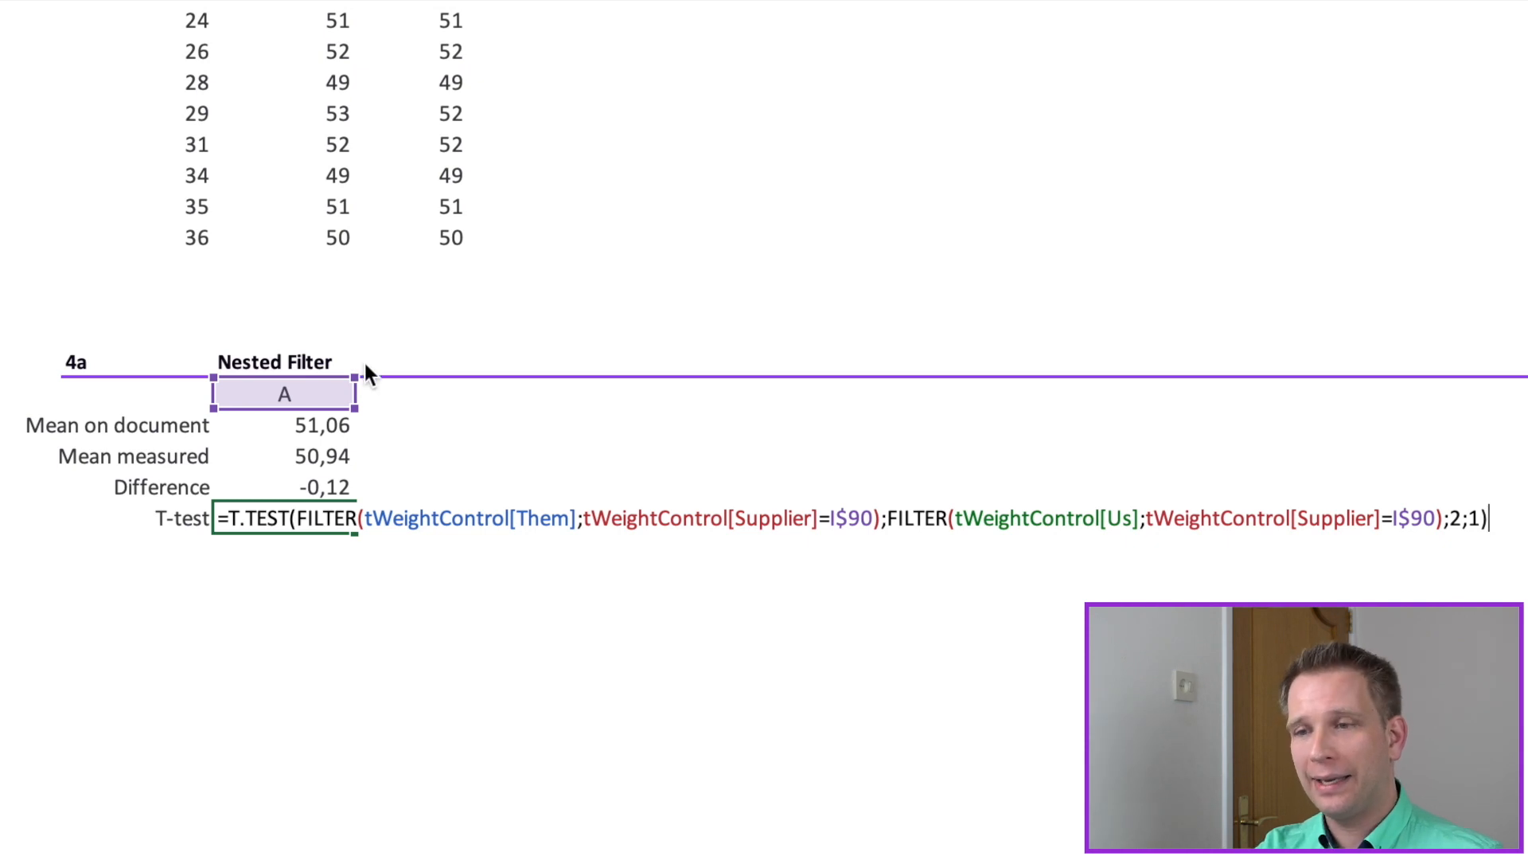
key(Return)
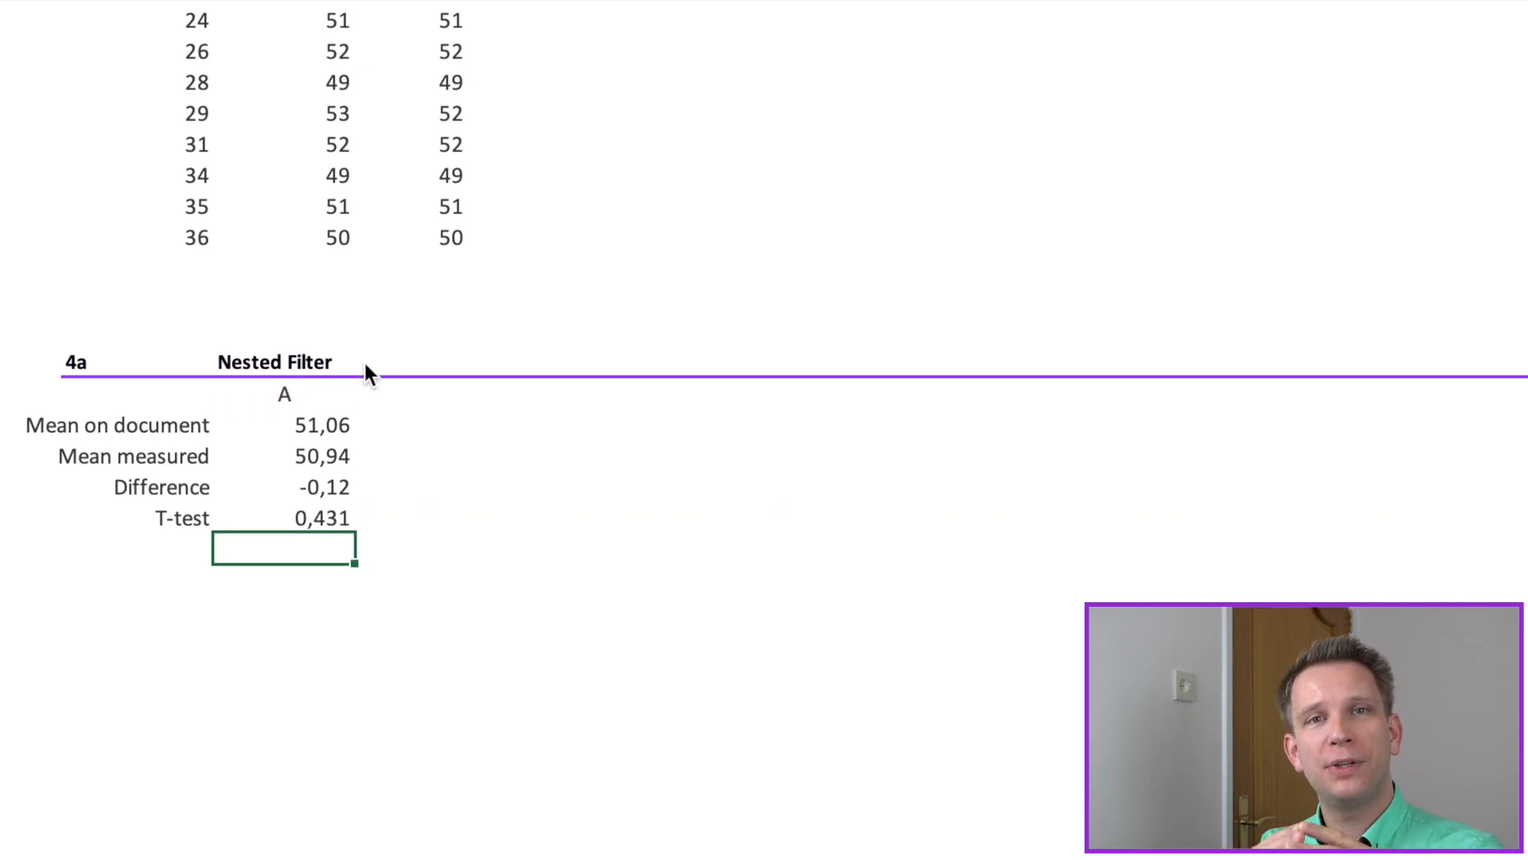